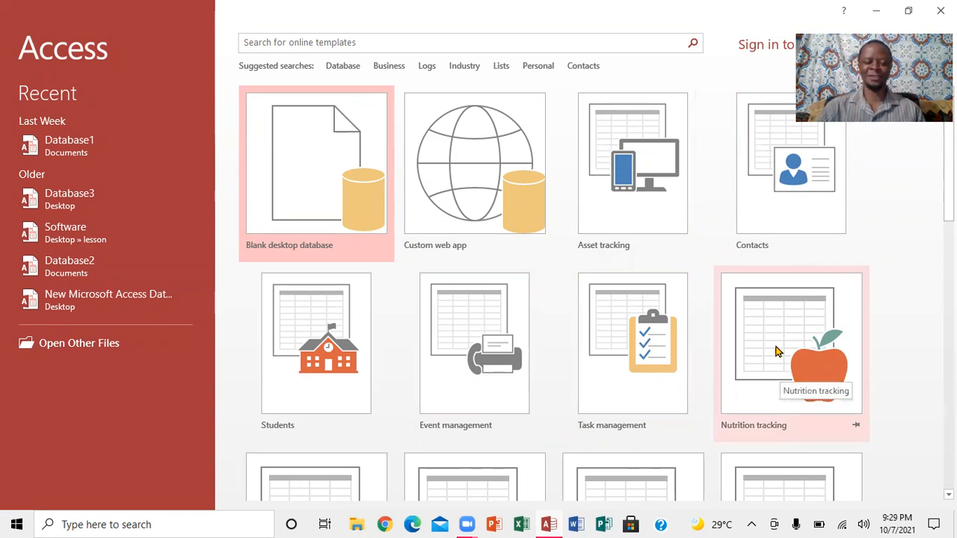
- Preview the Nutrition tracking template and close the preview
left_click(775, 344)
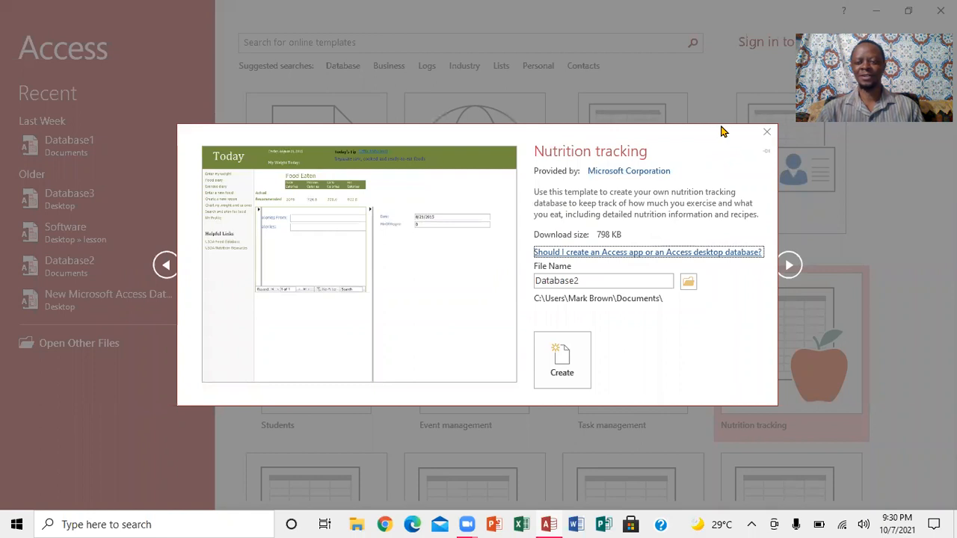
left_click(766, 136)
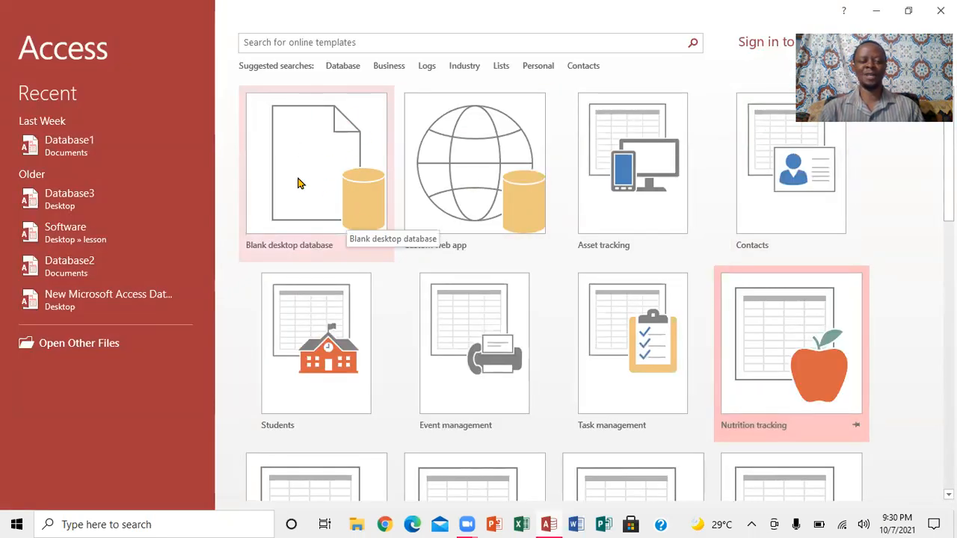
- Create a blank desktop database named shop saved in the Desktop folder
left_click(337, 178)
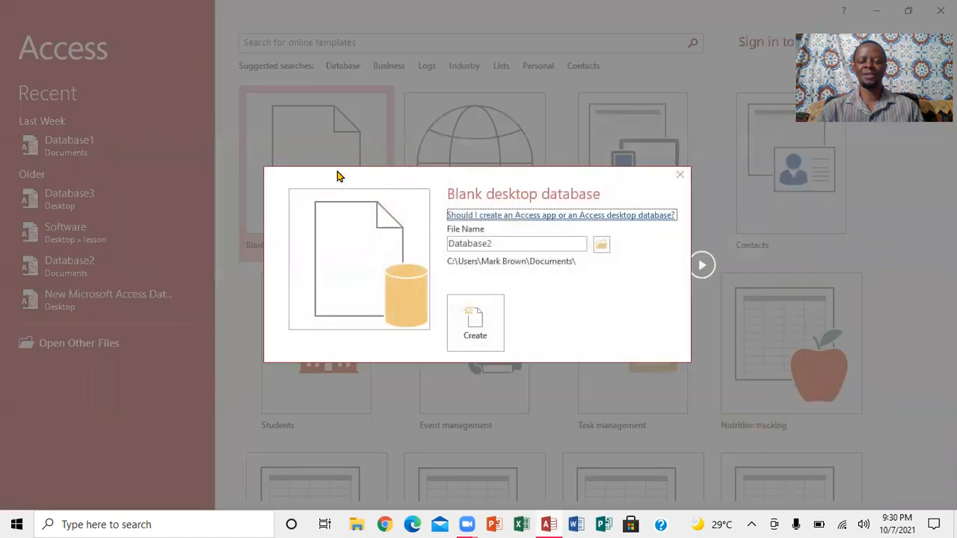
double_click(501, 246)
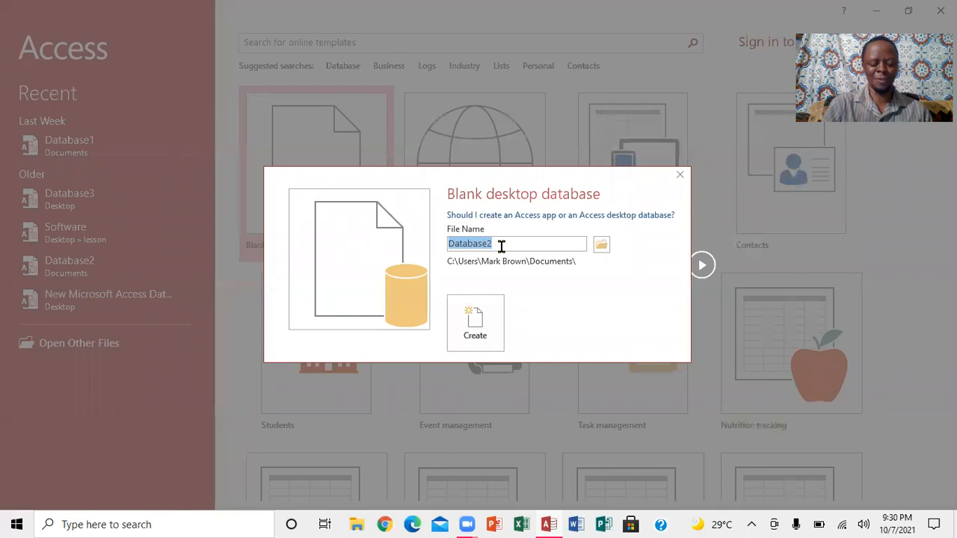
type("S")
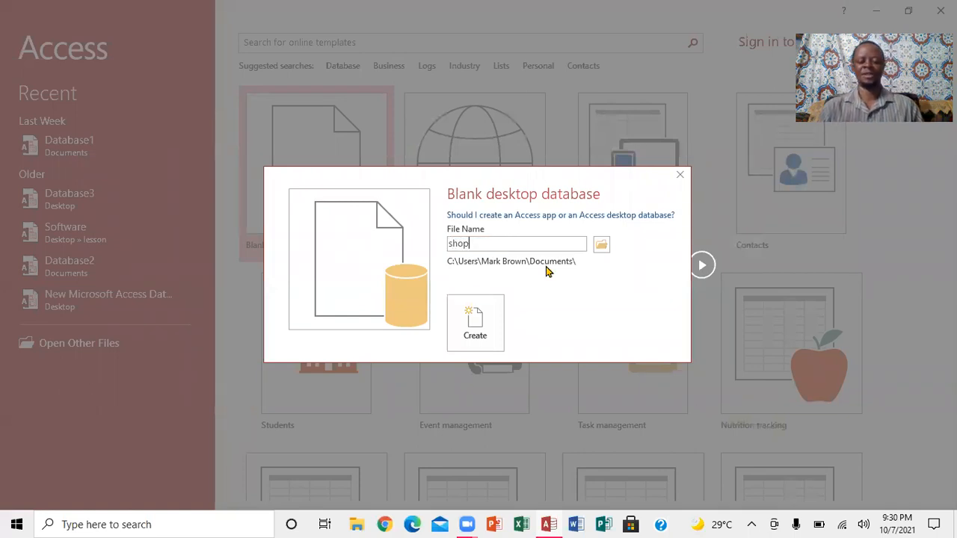
left_click(602, 246)
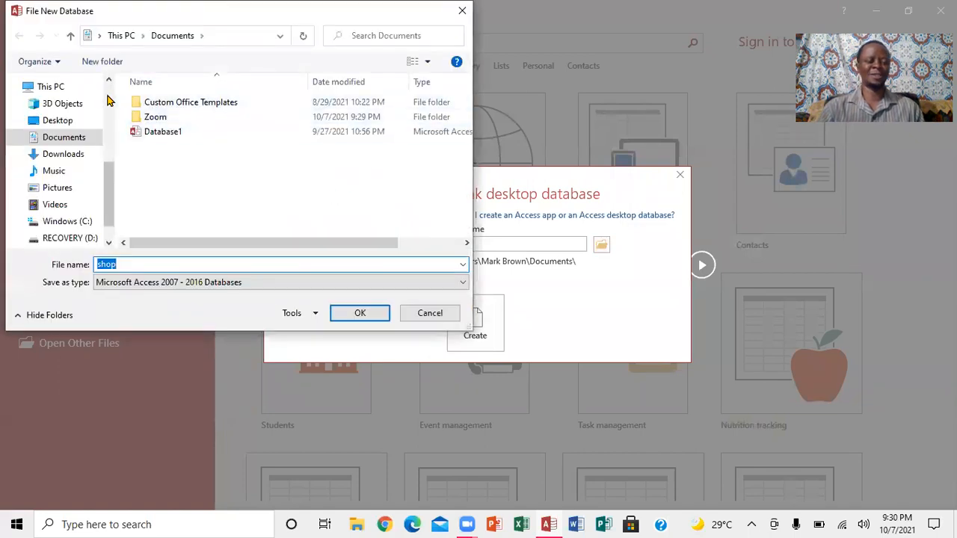
scroll(107, 89, "up", 5)
left_click(75, 110)
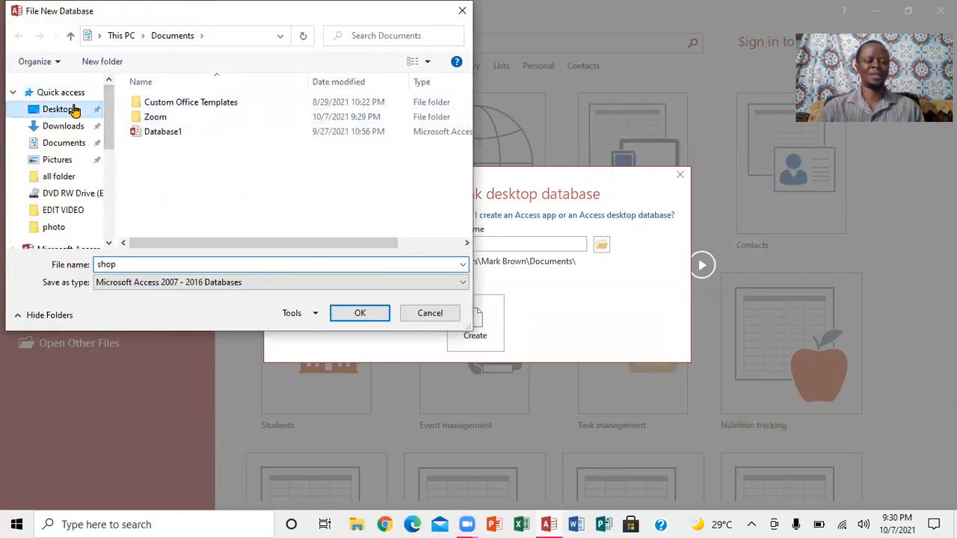
left_click(357, 315)
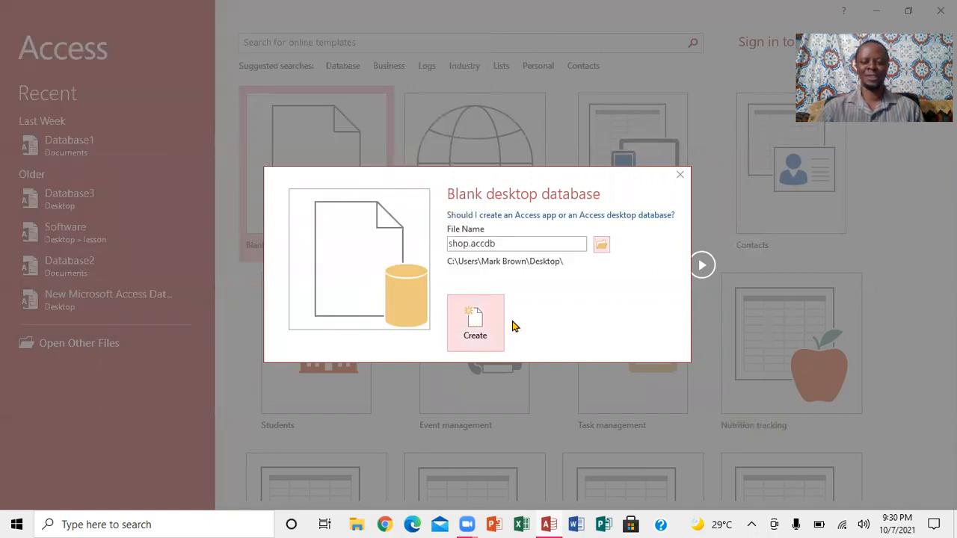
left_click(481, 311)
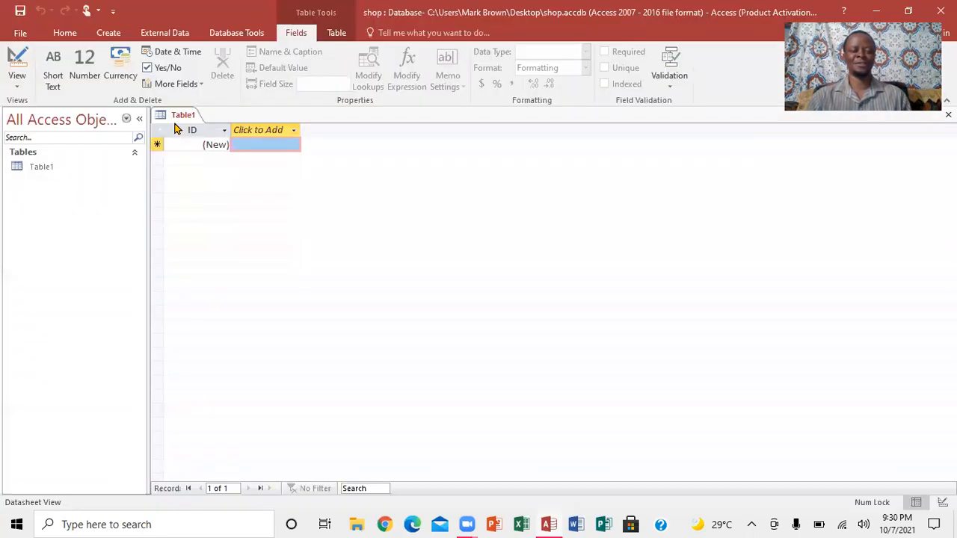
- Close the default Table1 and start a new table in Design view
right_click(174, 121)
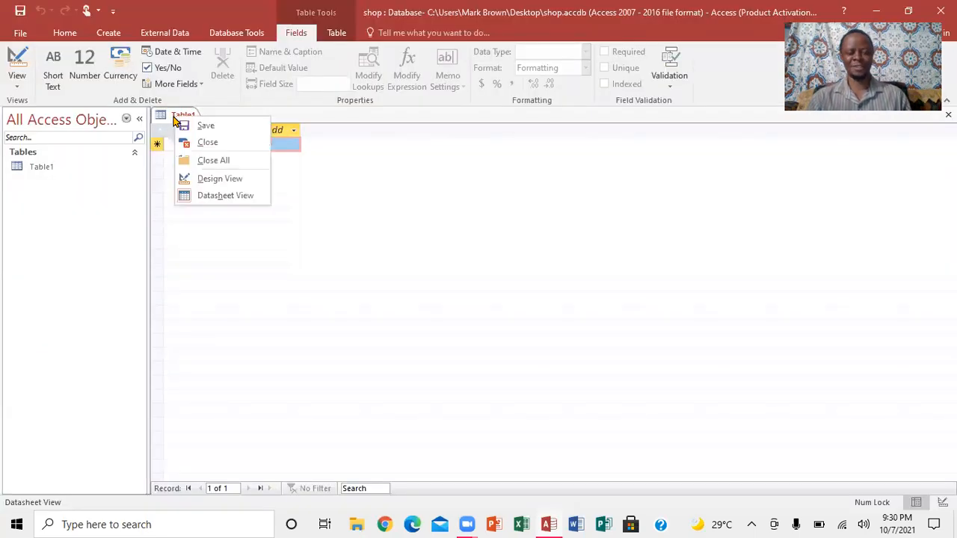
left_click(210, 161)
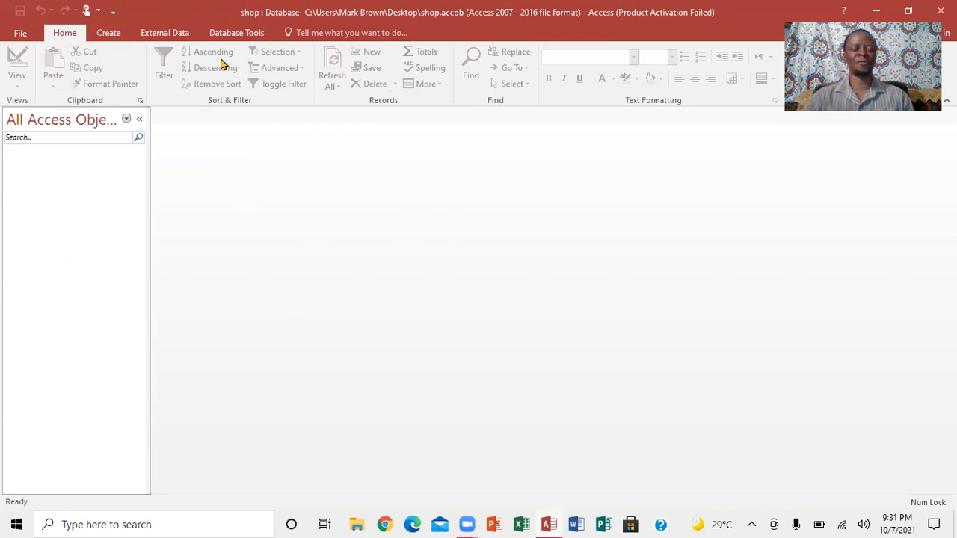
left_click(109, 38)
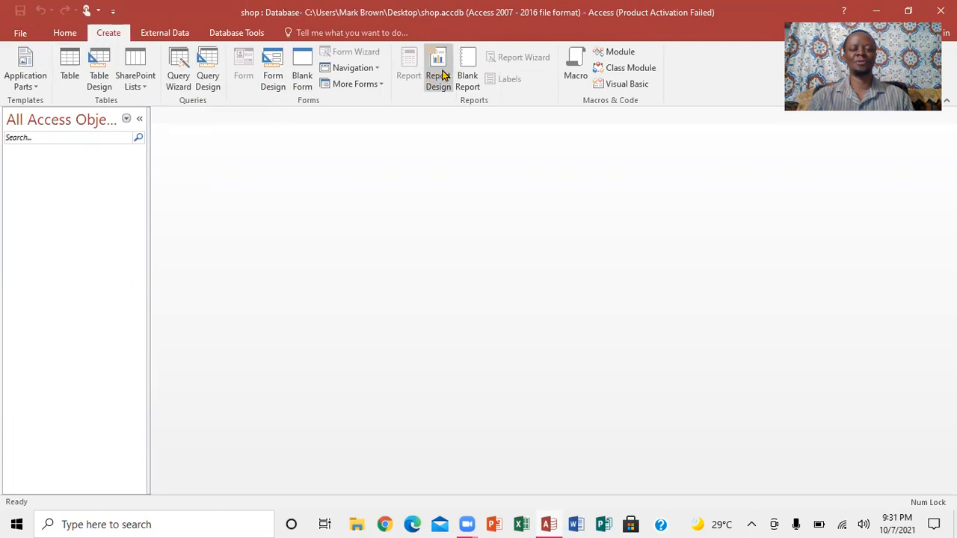
left_click(101, 75)
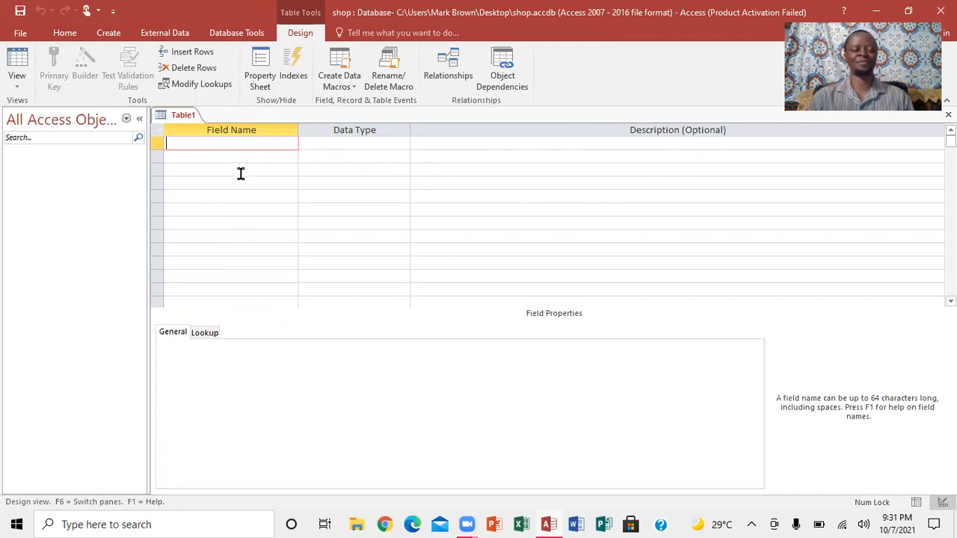
- Add an ID field with the AutoNumber data type
key("Caps_Lock")
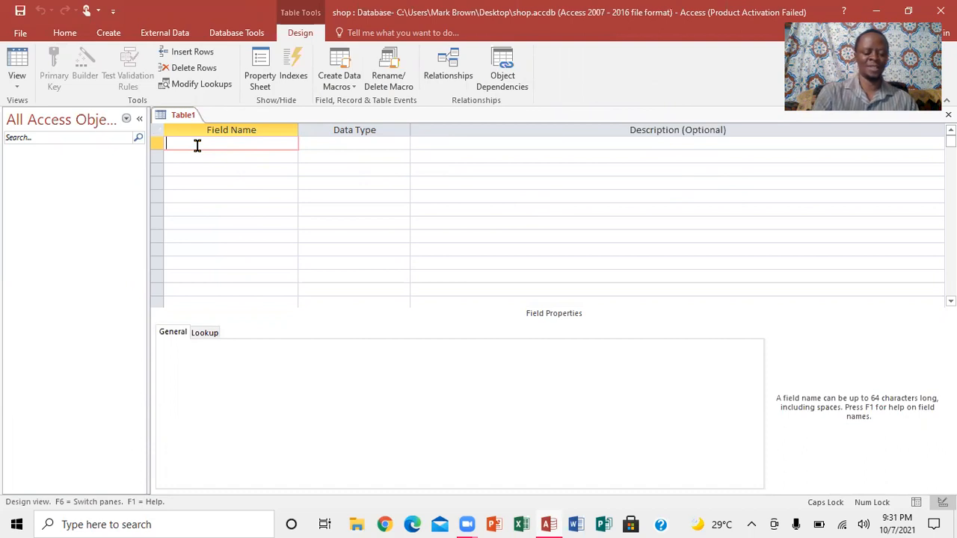
type("ID")
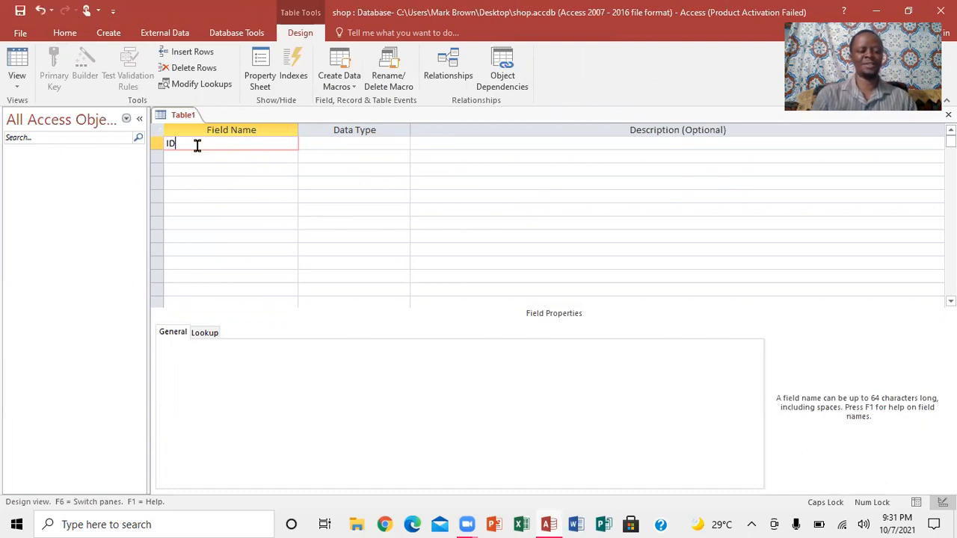
left_click(342, 142)
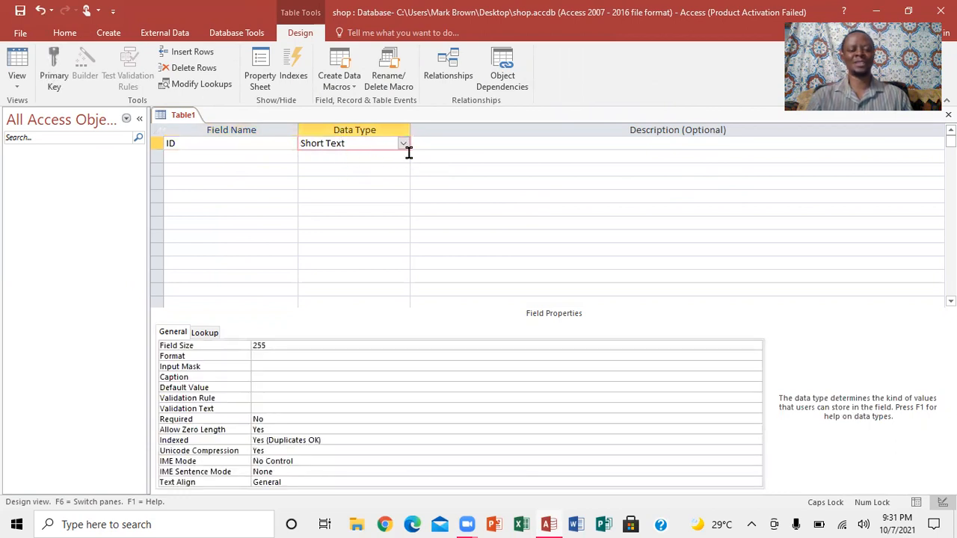
left_click(404, 145)
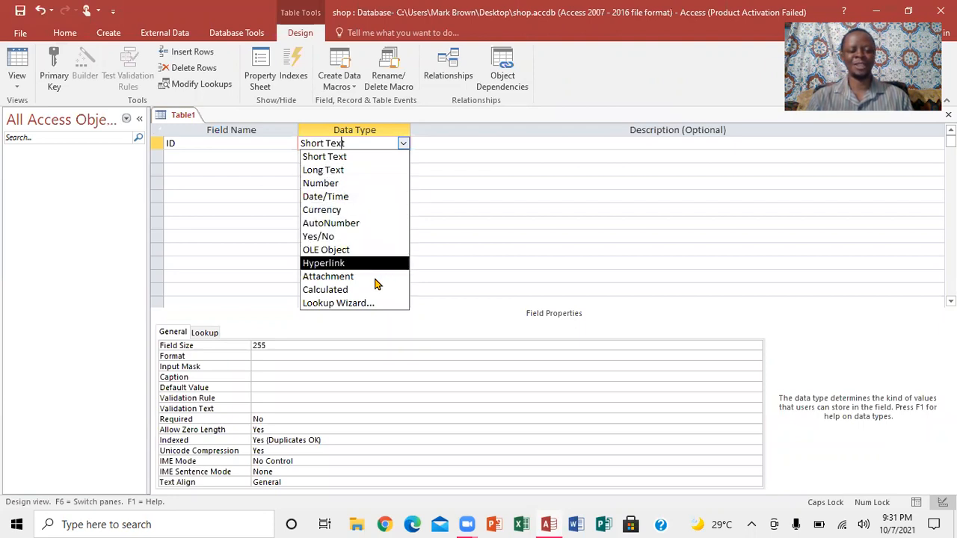
left_click(340, 223)
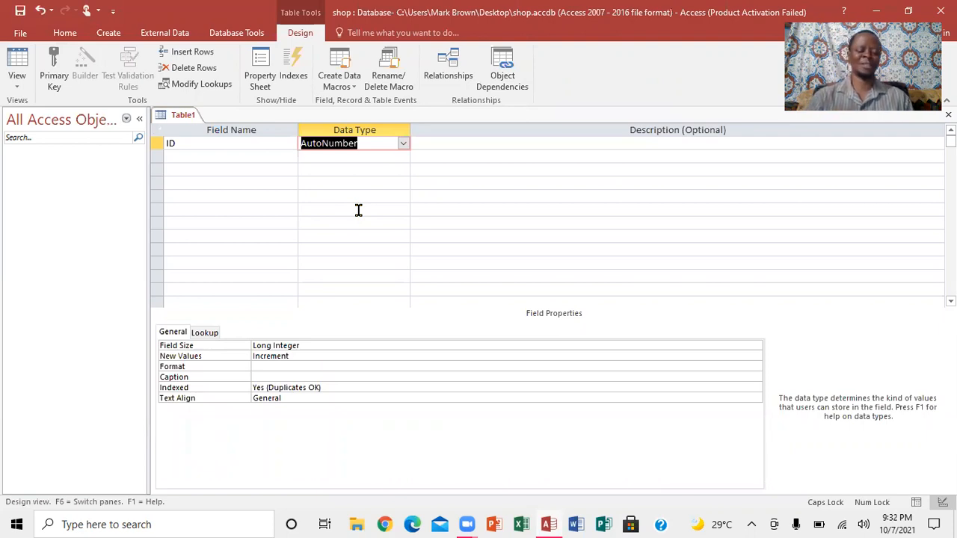
- Add an ITEM field as Short Text with a field size of 15
left_click(190, 154)
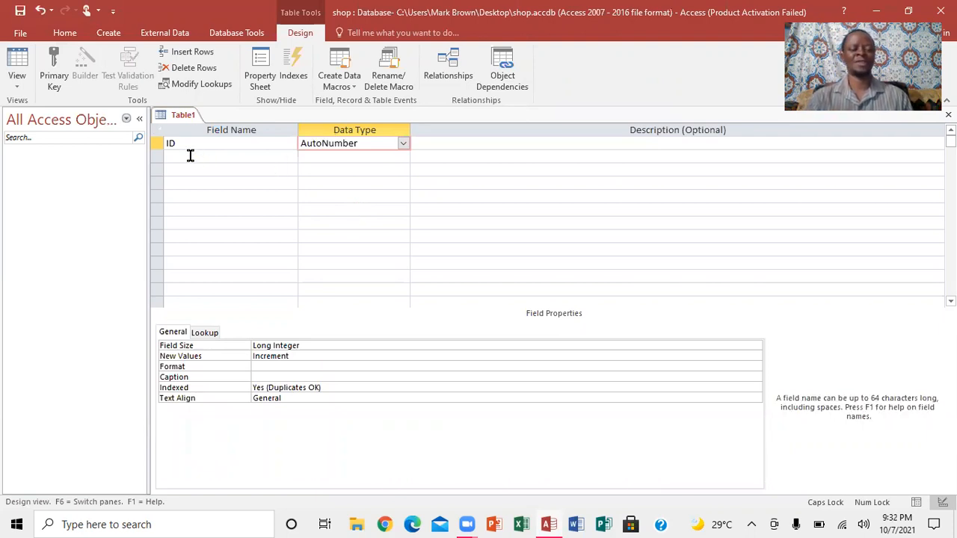
left_click(183, 157)
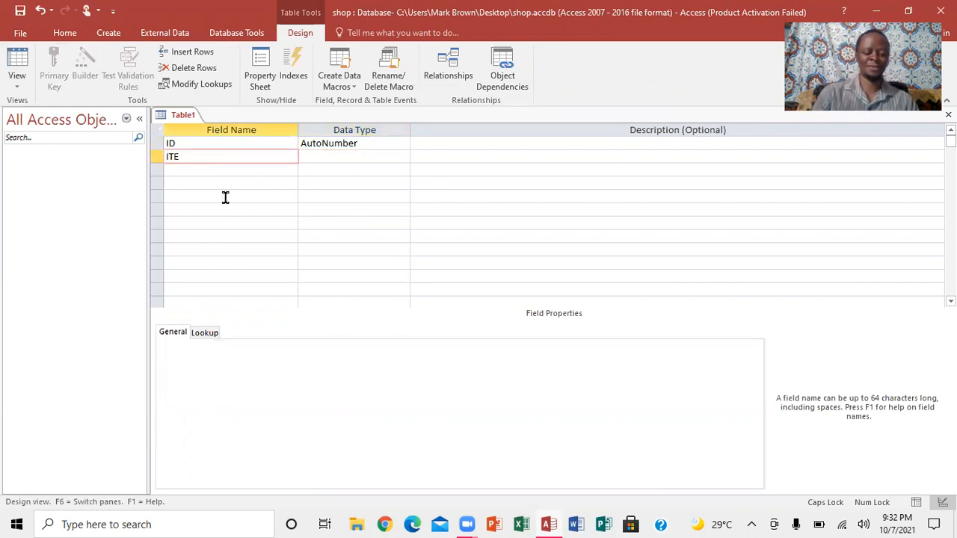
left_click(337, 159)
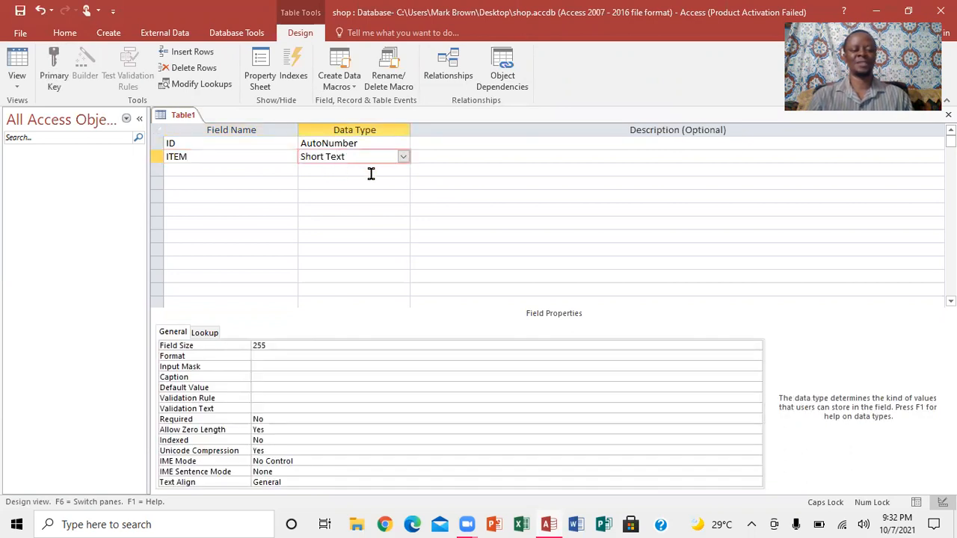
left_click(260, 344)
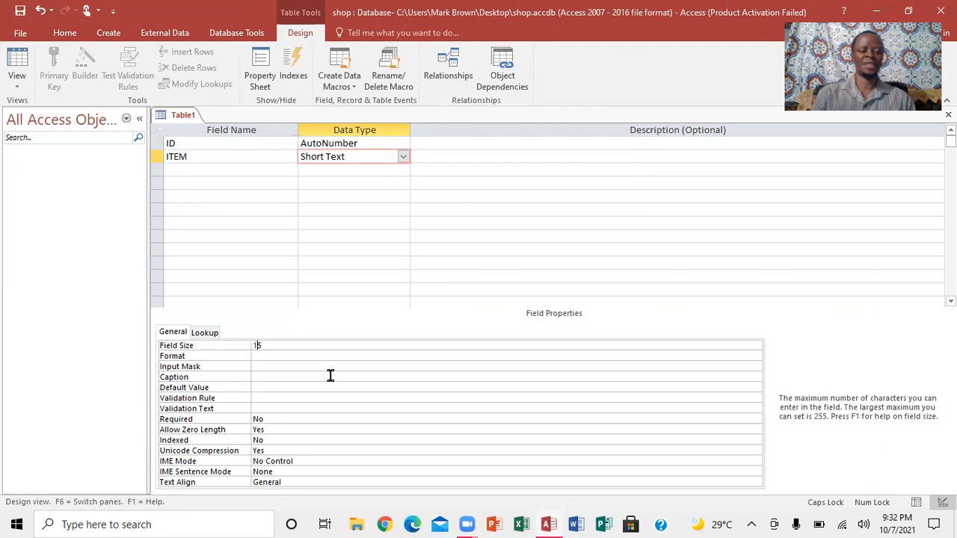
- Add a COLOR field with the Short Text data type
left_click(209, 171)
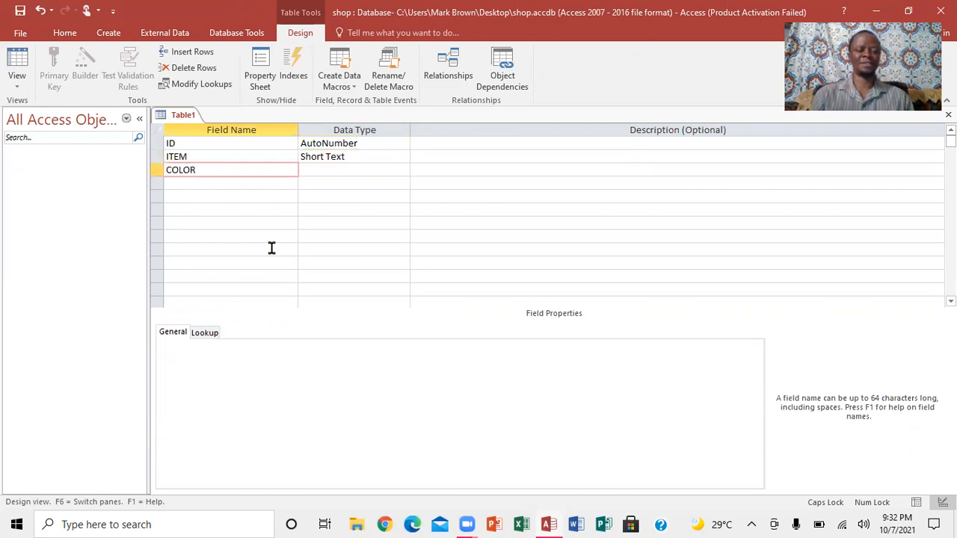
left_click(193, 184)
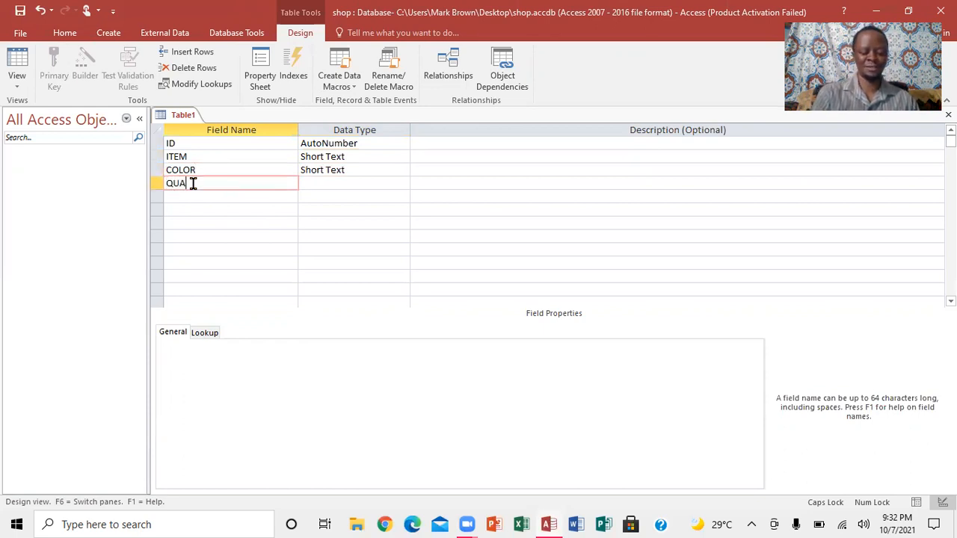
- Add a QUANTITY field with the Number data type
type("QUANTIY")
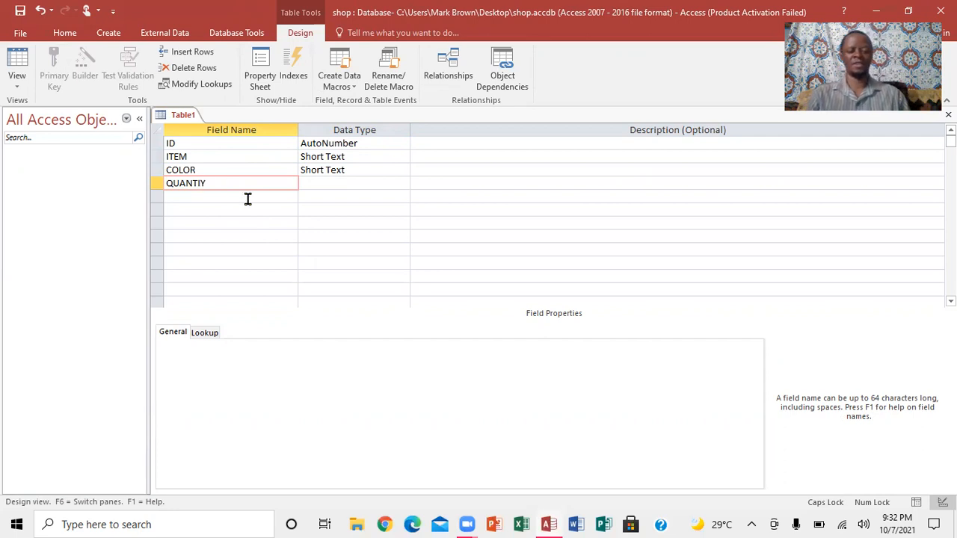
left_click(320, 183)
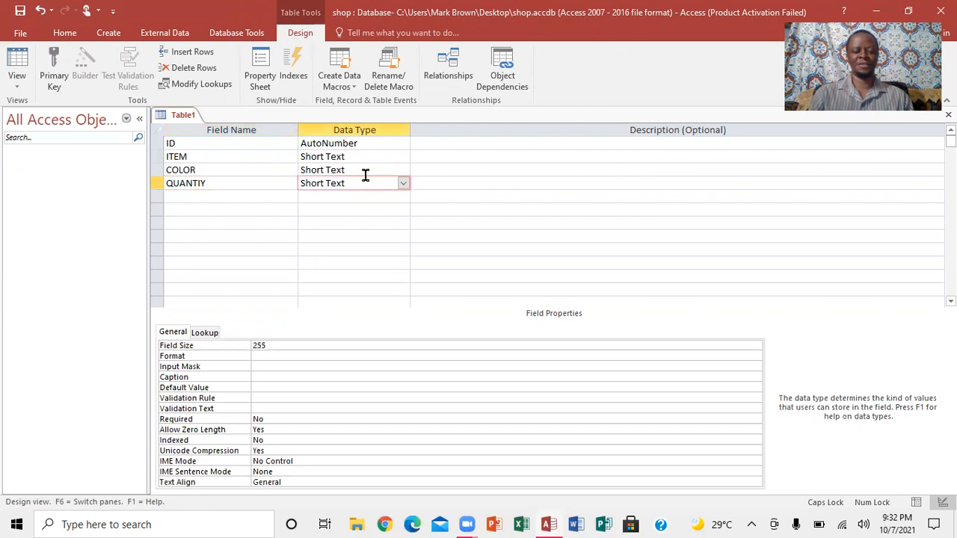
left_click(404, 187)
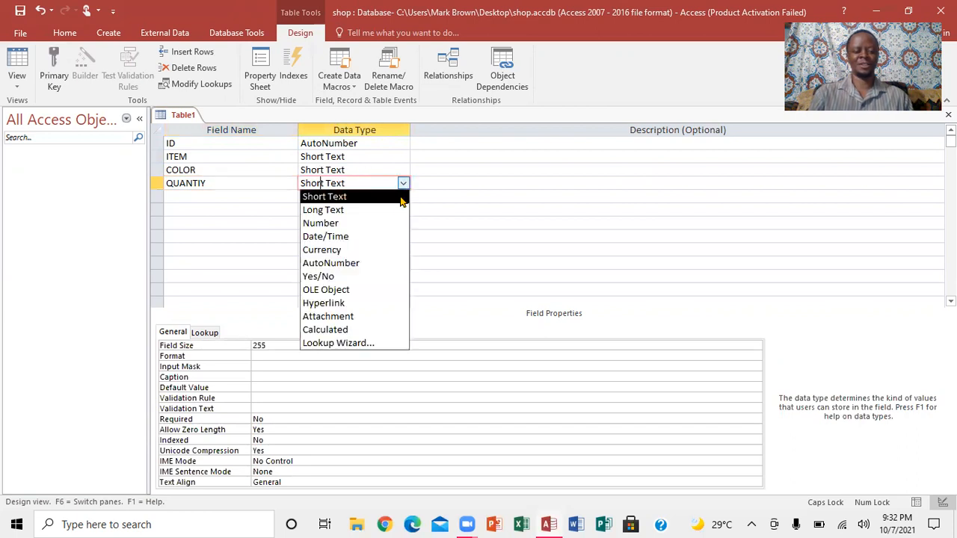
left_click(341, 224)
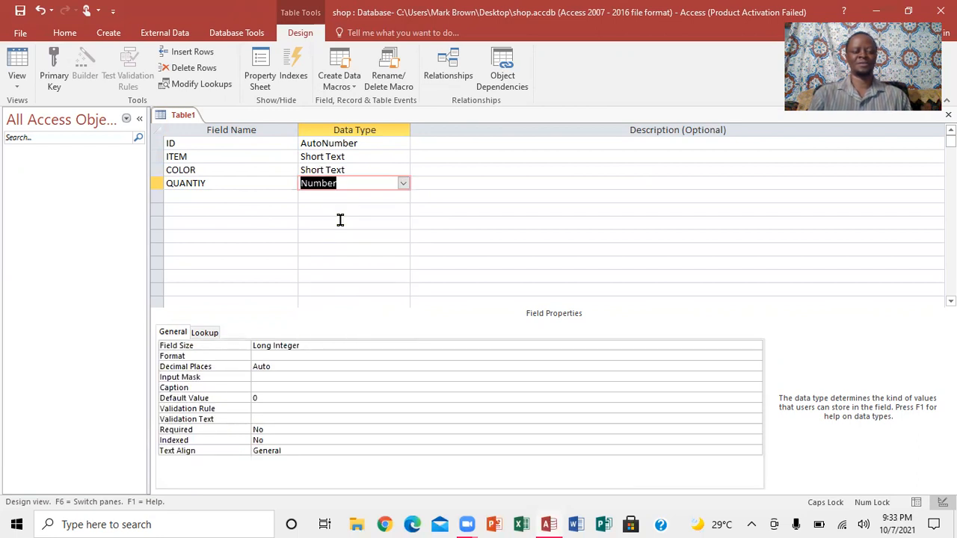
left_click(202, 182)
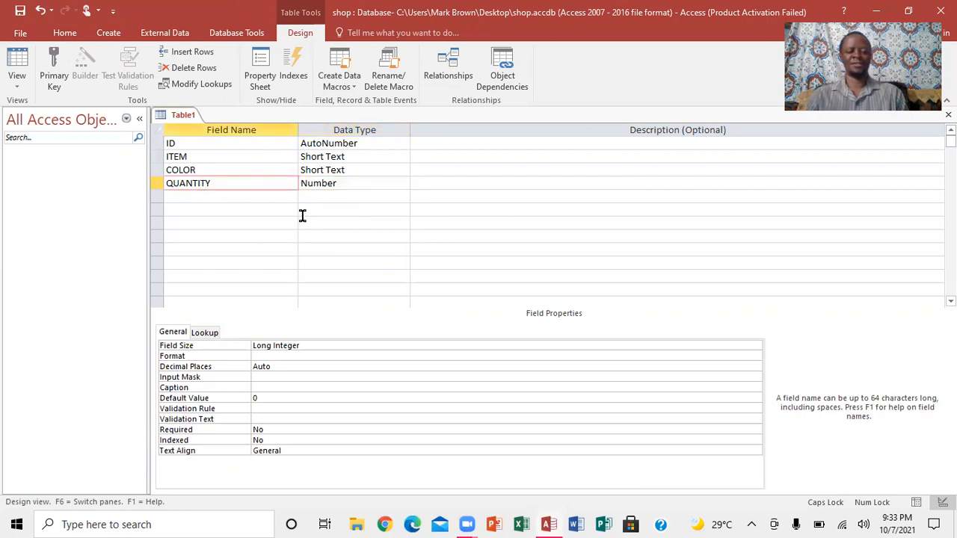
left_click(182, 196)
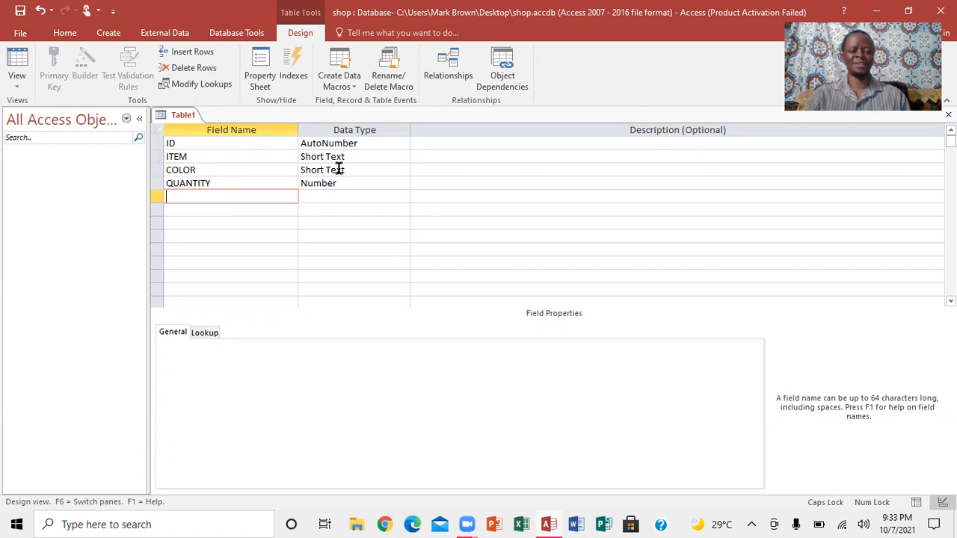
- Set the ID field as the table's primary key
left_click(170, 144)
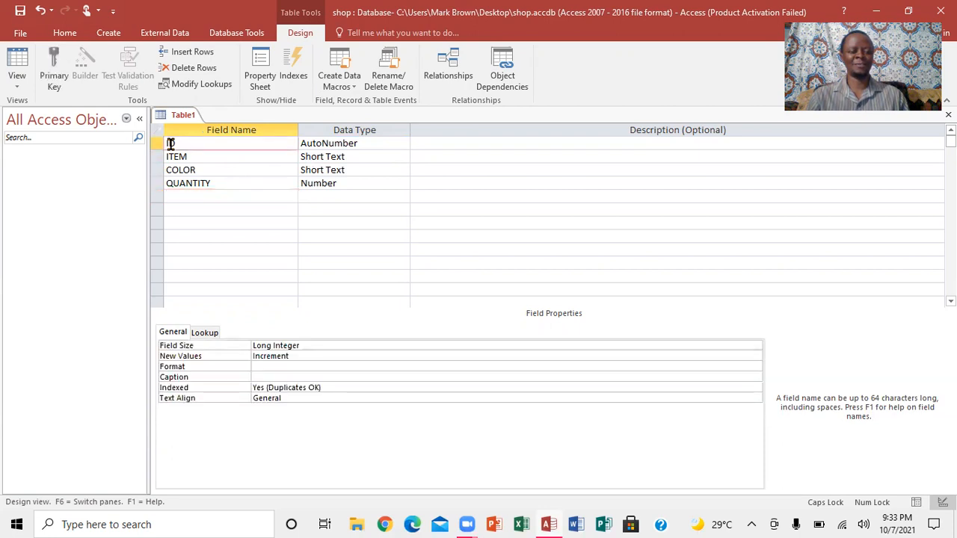
left_click(51, 79)
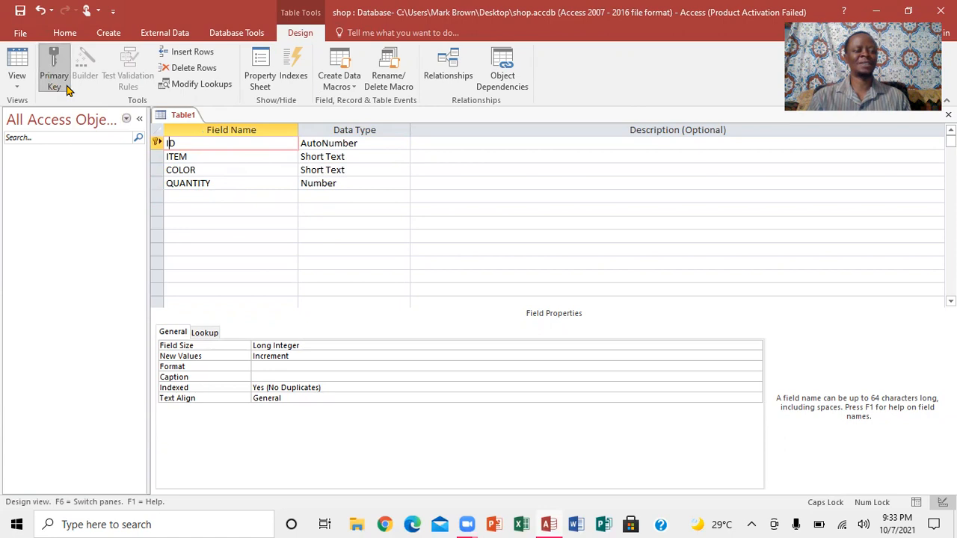
- Save the new table with the name SHIIN SHOP
left_click(21, 11)
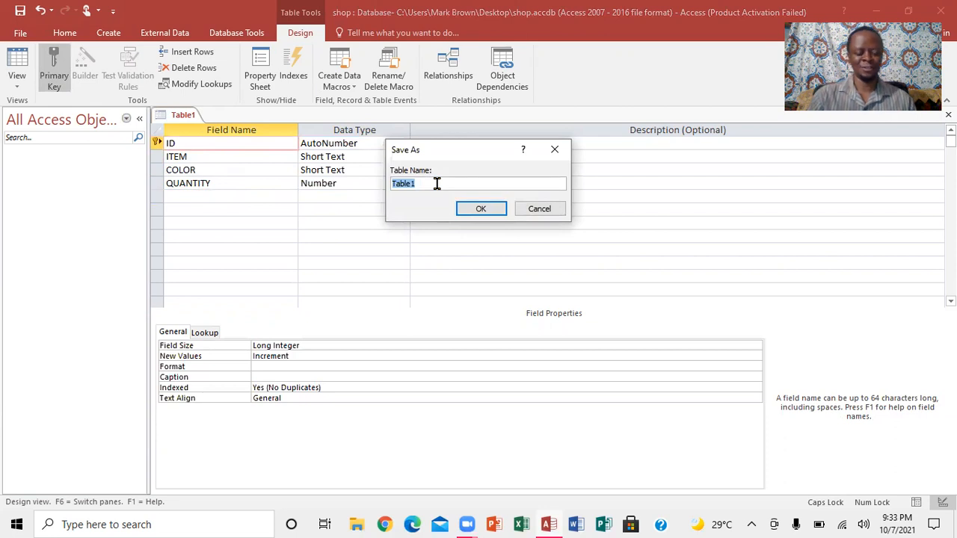
type("SHI")
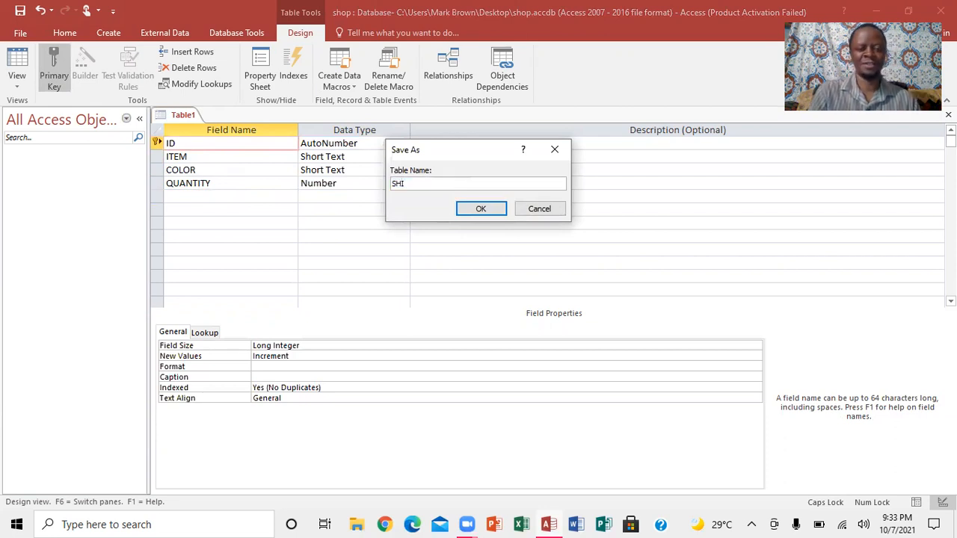
type("IN SHOP")
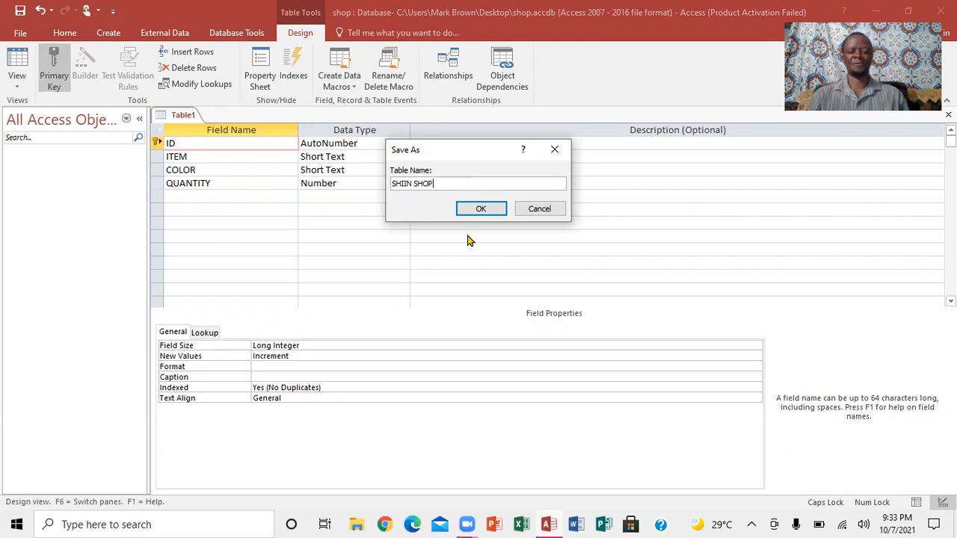
left_click(476, 210)
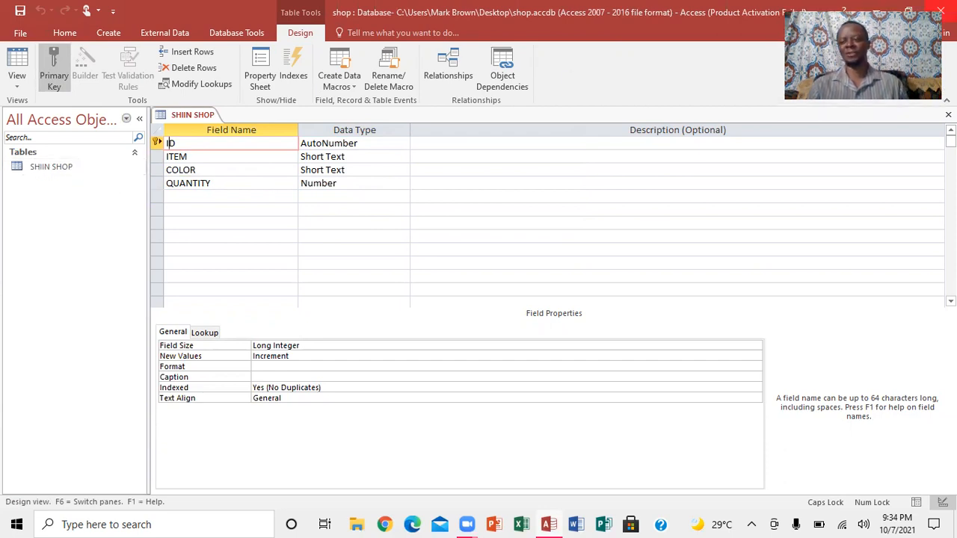
- Open the SHIIN SHOP table in Datasheet view and enter the items RICE, F;OUR, SHOE and BUN
left_click(949, 115)
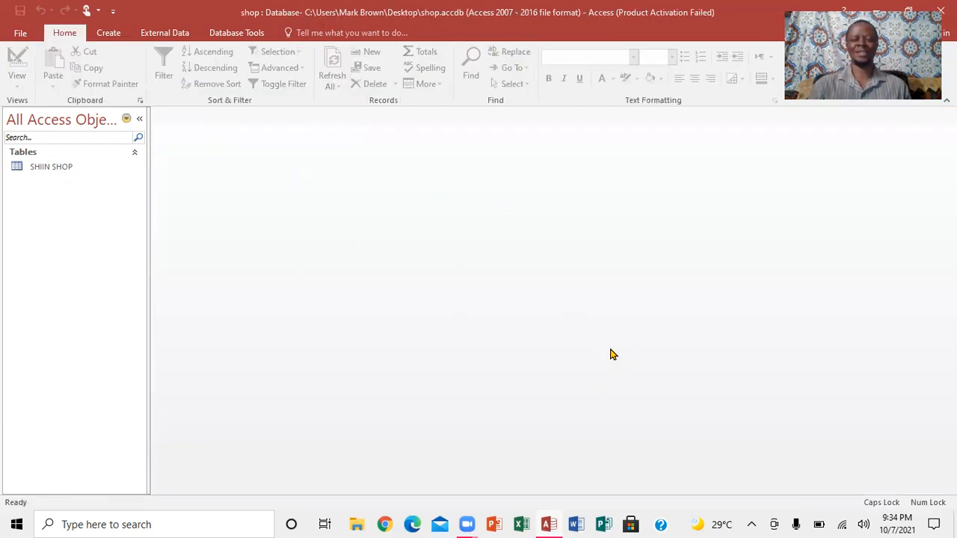
double_click(30, 167)
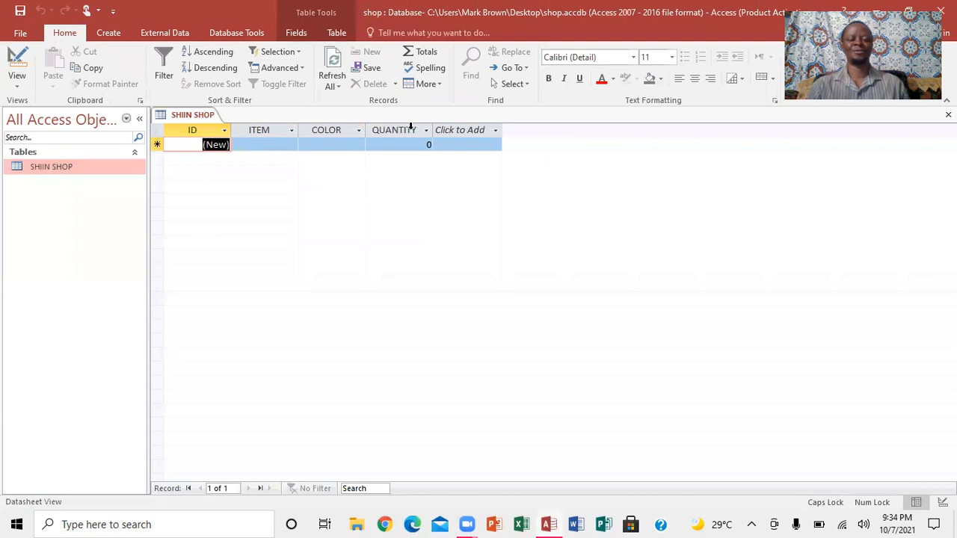
left_click(265, 144)
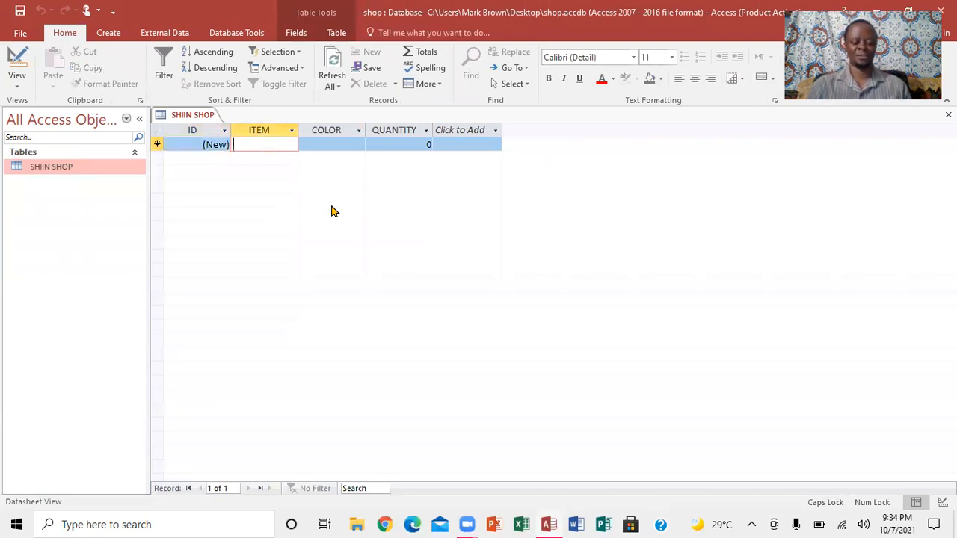
type("RICE")
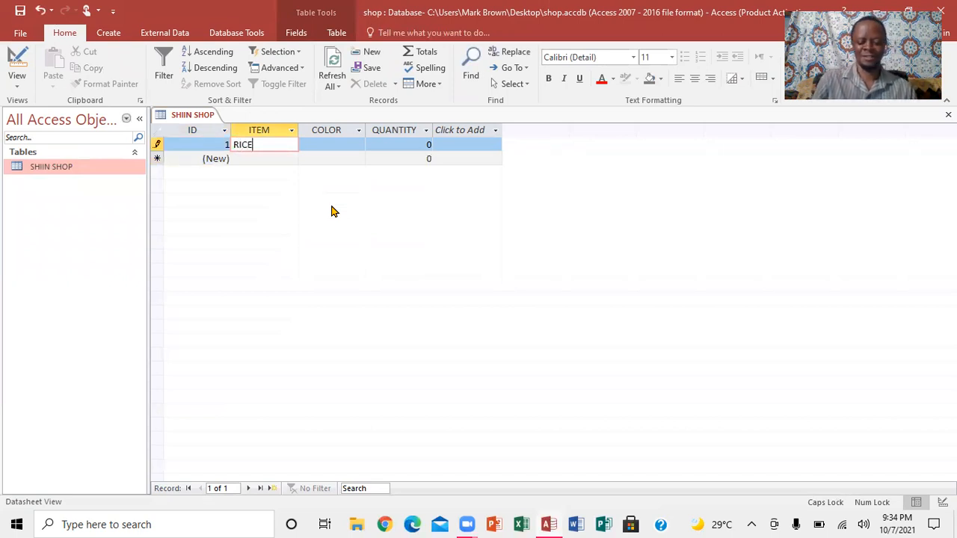
key("Down")
type("F;OUR")
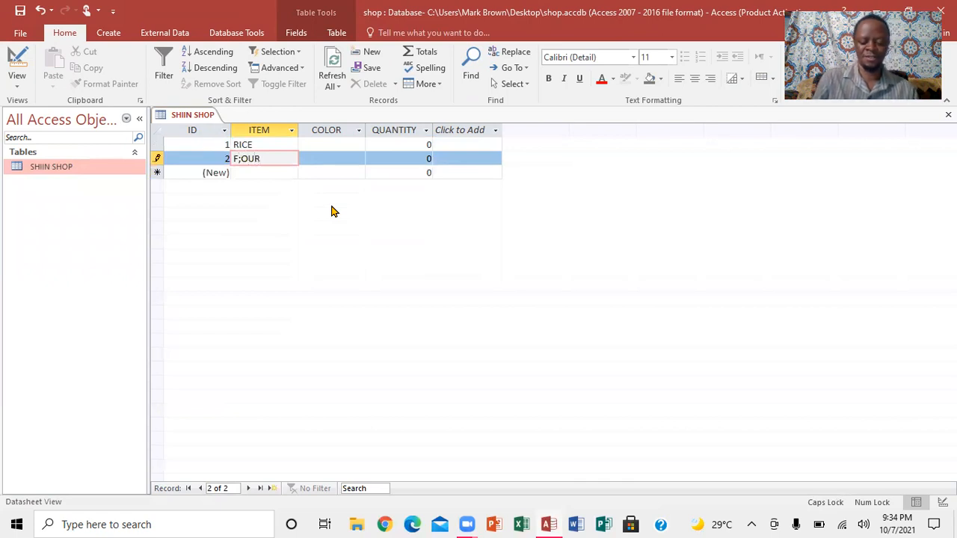
key("Down")
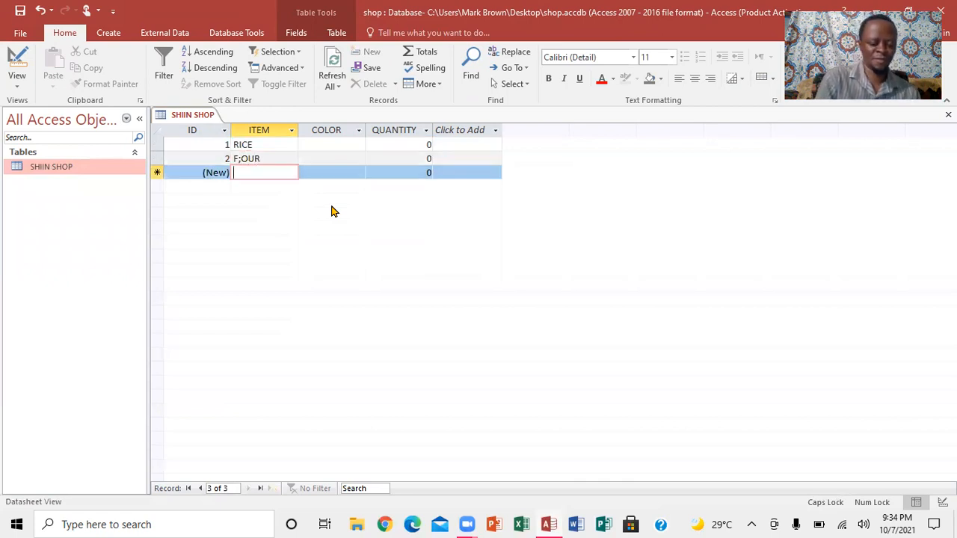
type("SHOE")
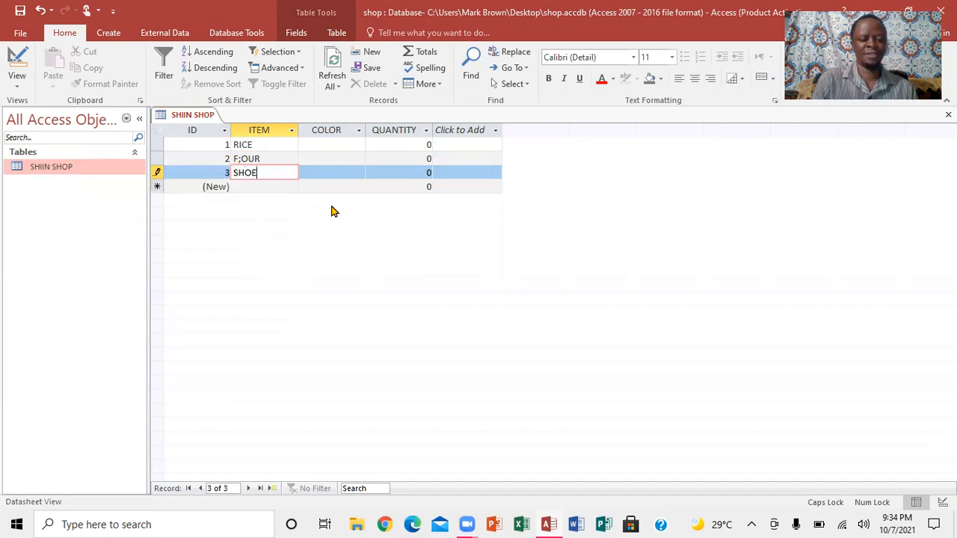
key("Down")
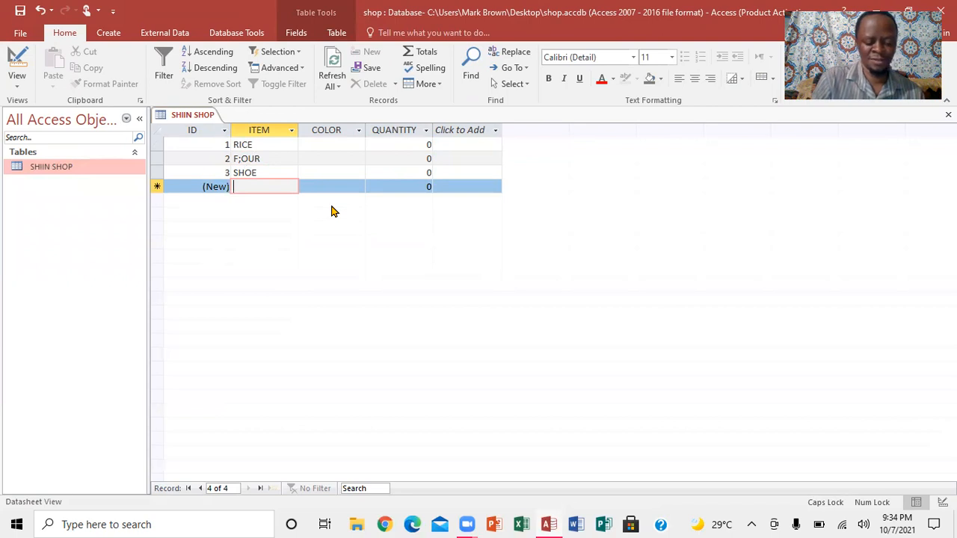
type("BU")
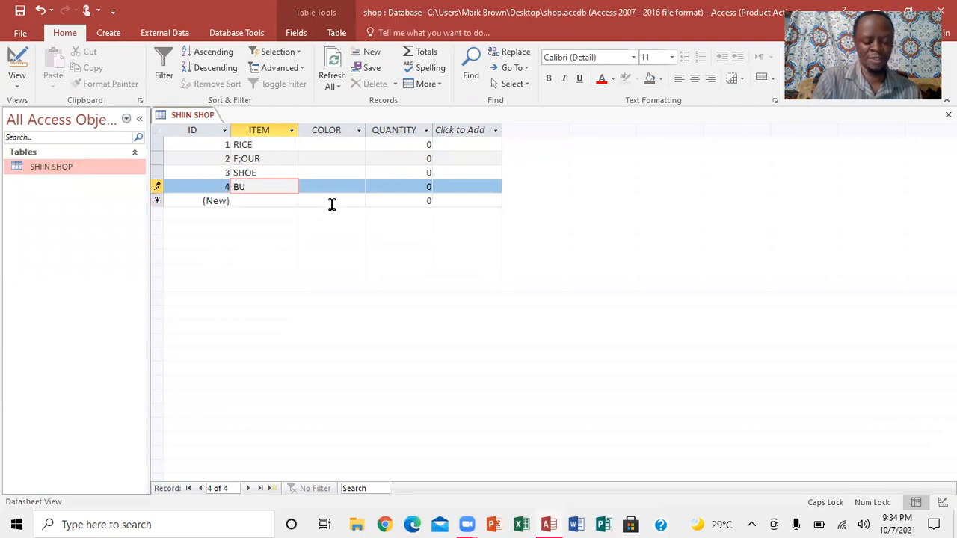
type("N")
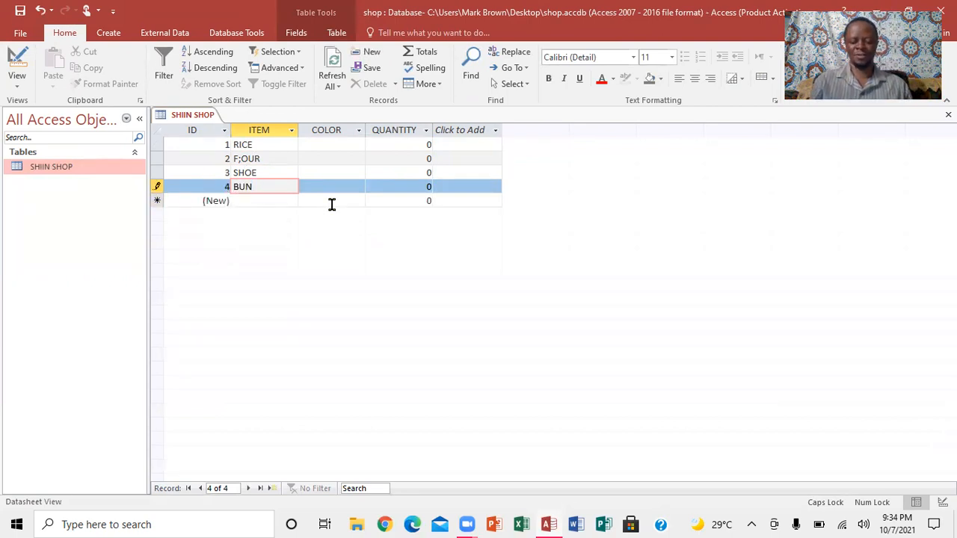
- Fill in the COLOR values BROWN, WHITE, BLACK and BROWN for the four records
key("Up")
key("Up")
key("Up")
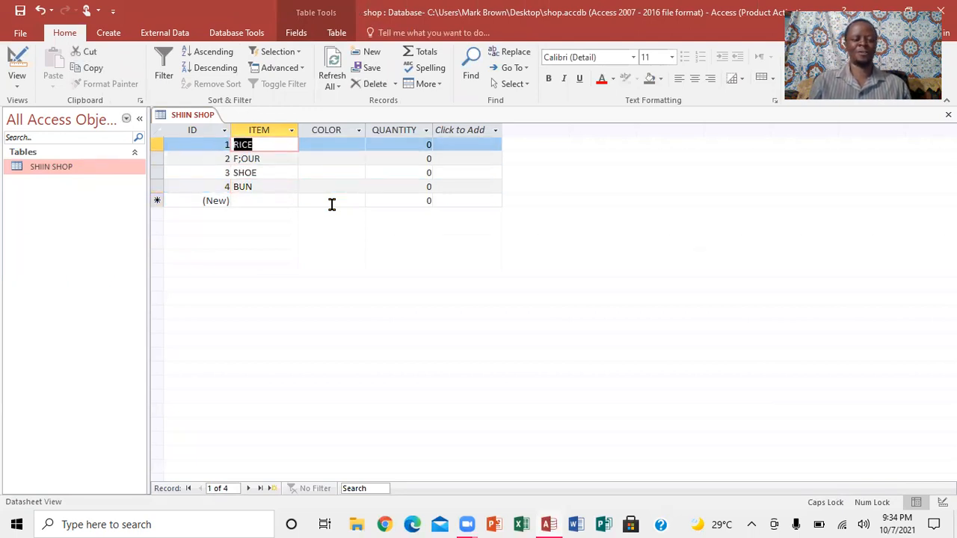
key("Tab")
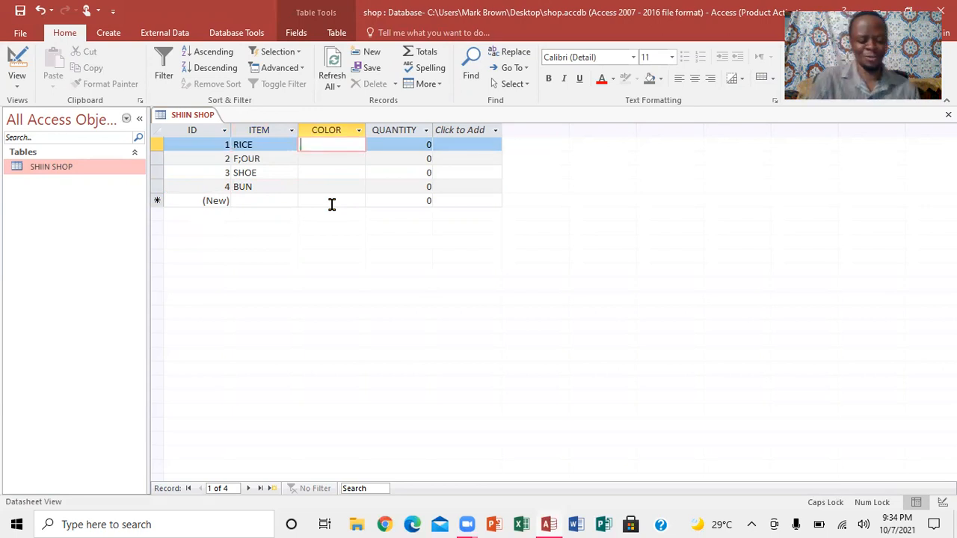
type("BRO")
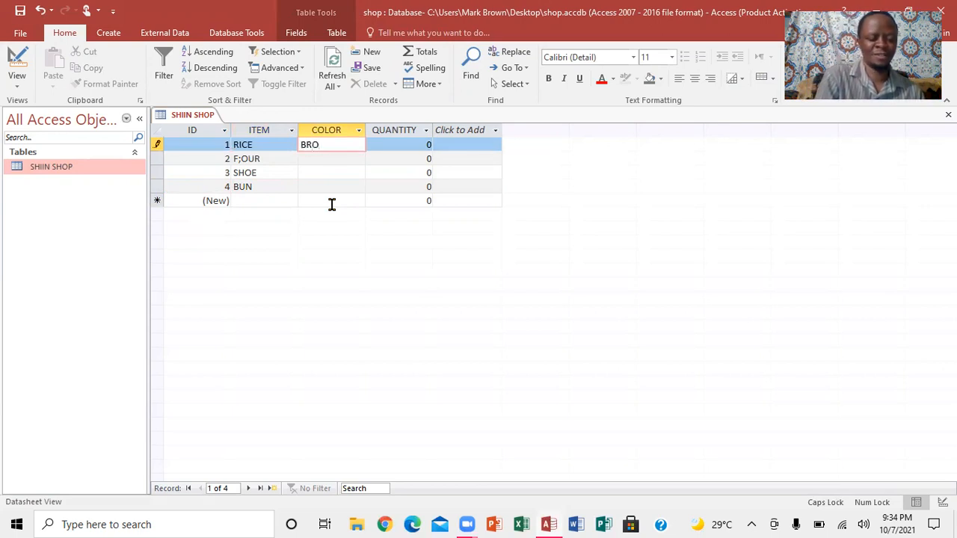
type("WN")
key("Down")
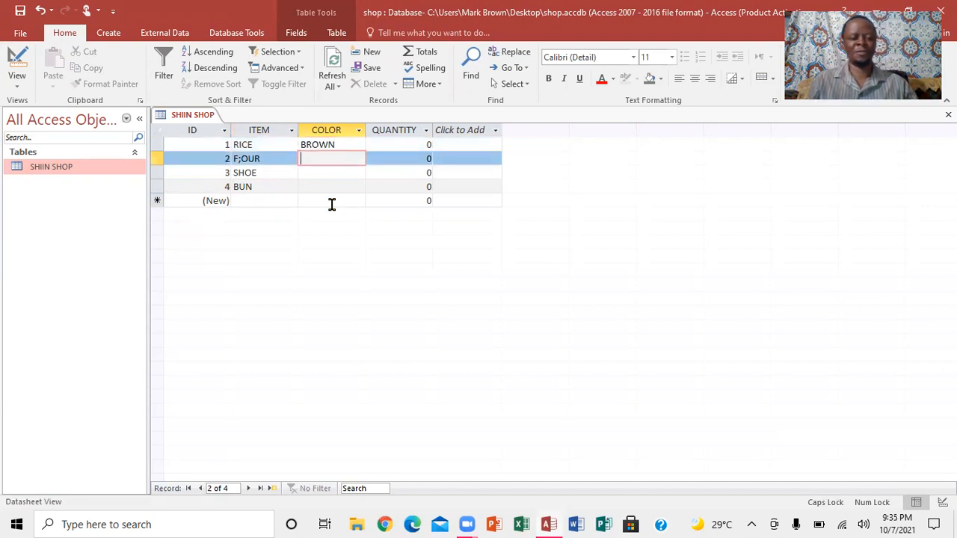
type("W")
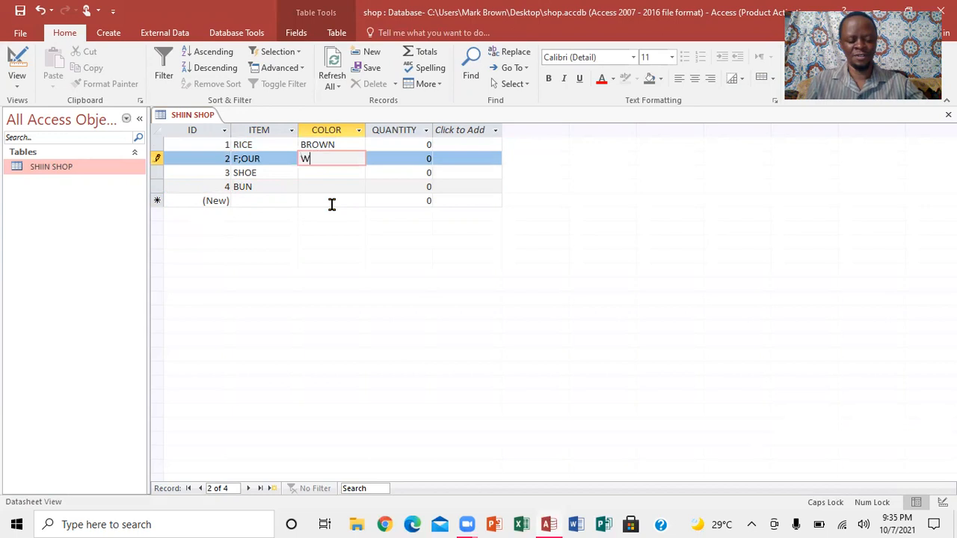
type("HITE")
key("Down")
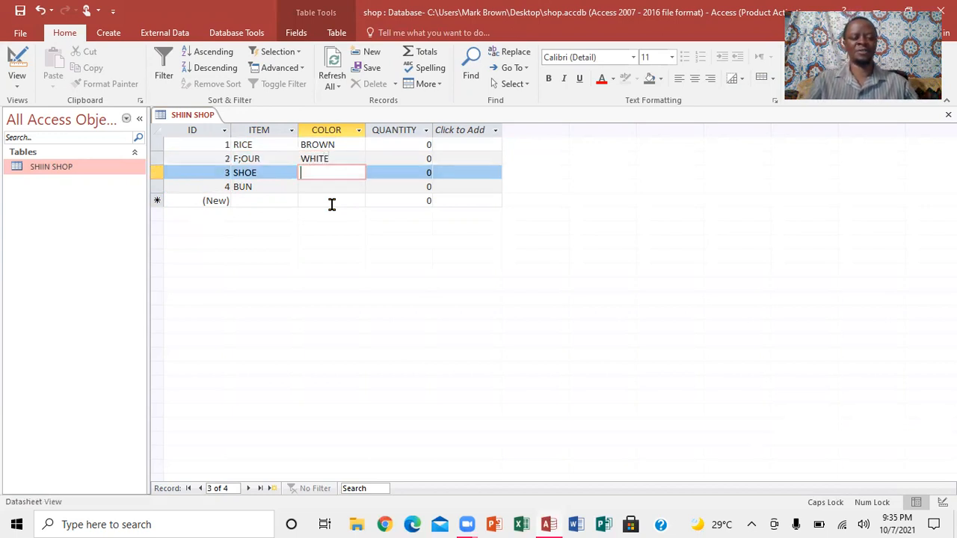
type("BLACK")
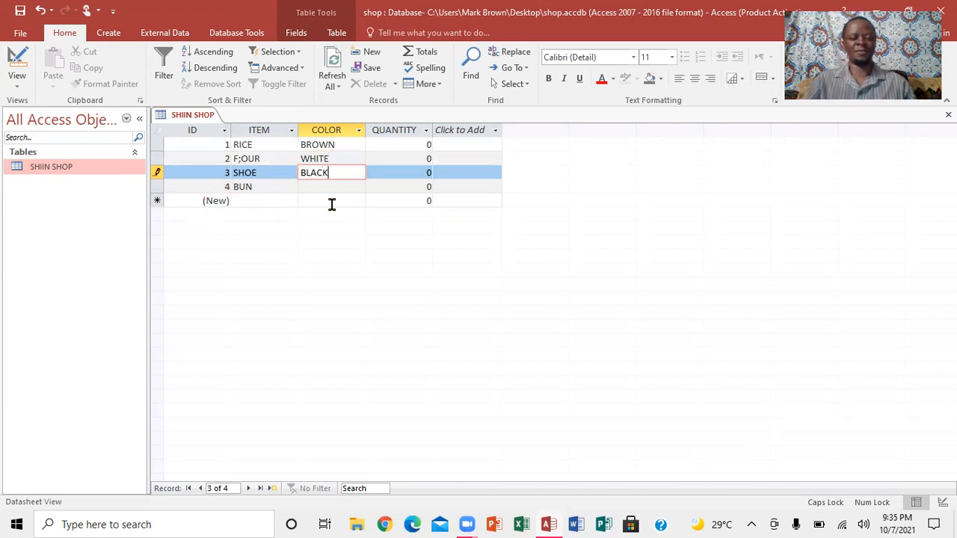
key("Down")
type("B")
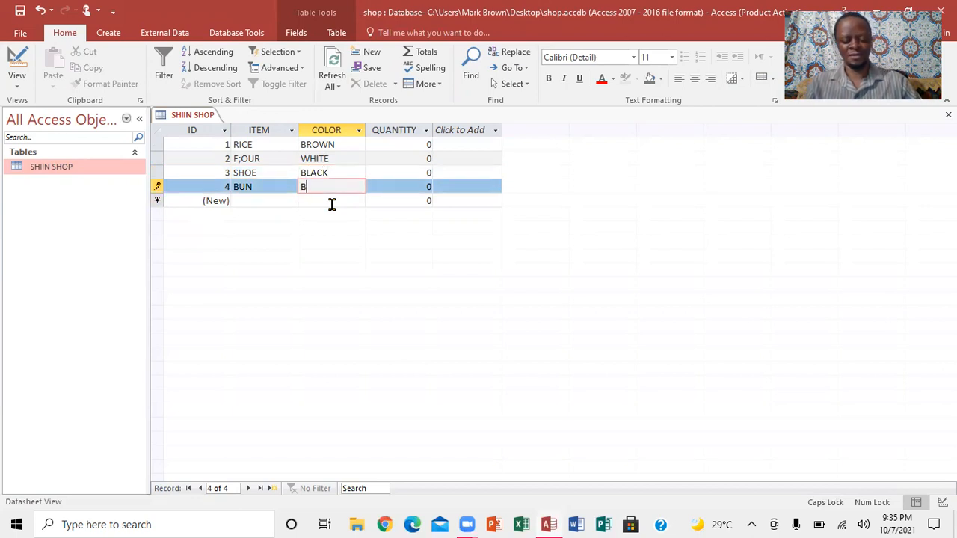
type("ROWN")
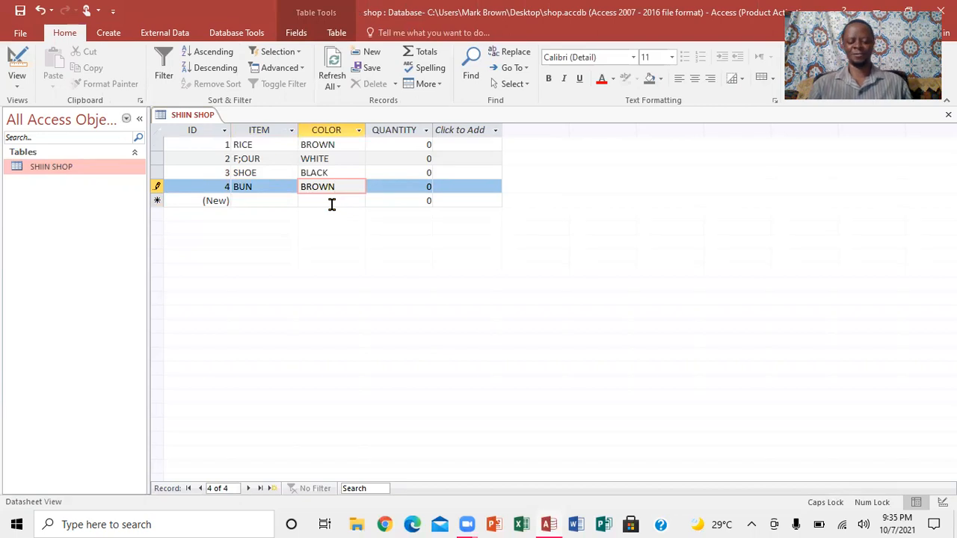
- Enter the quantities 42, 56, 7 and 8 for RICE, F;OUR, SHOE and BUN, and save the table
key("Tab")
type("8")
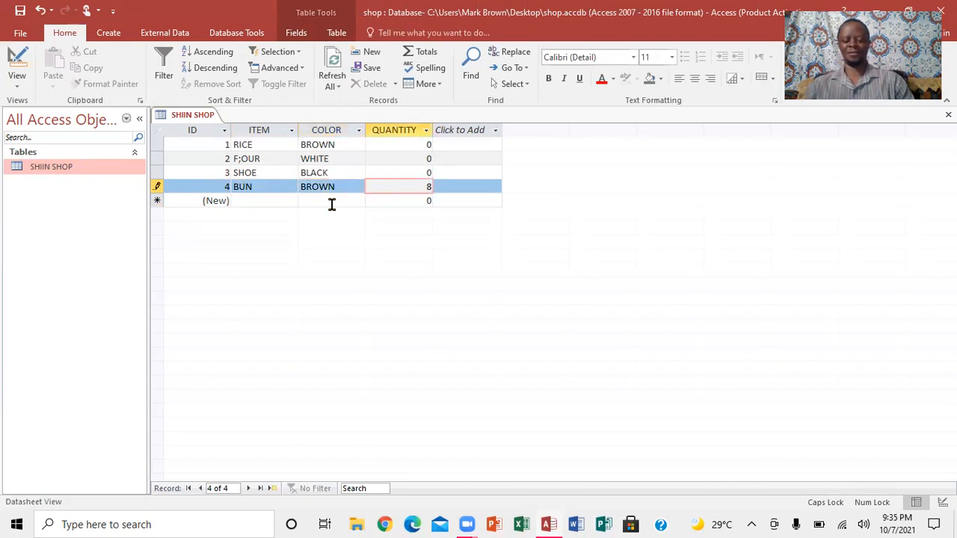
key("Up")
type("7")
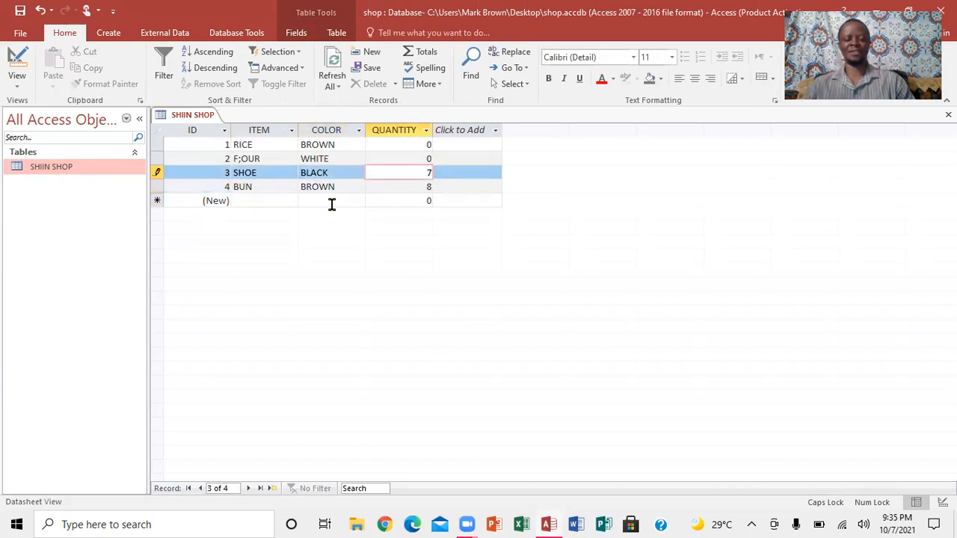
key("Up")
type("56")
key("Up")
type("4")
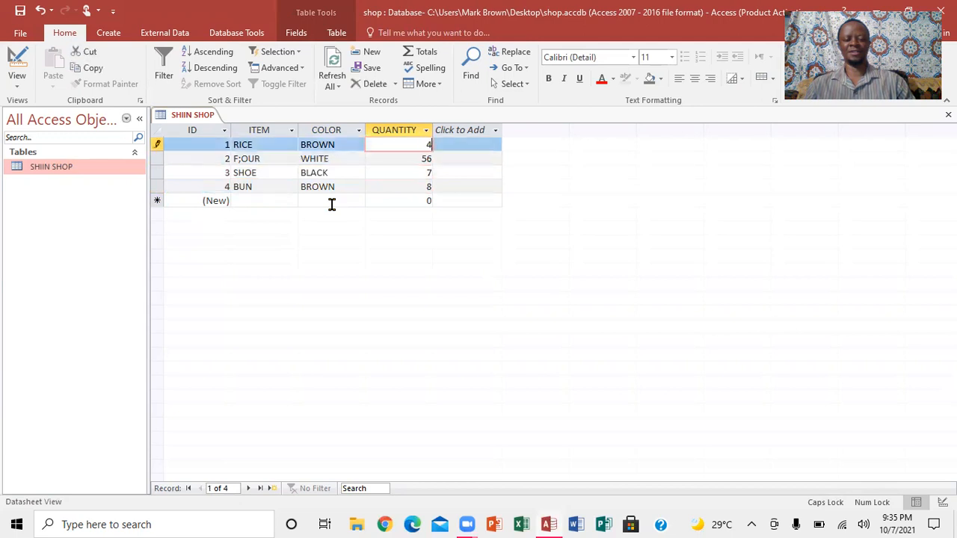
type("2")
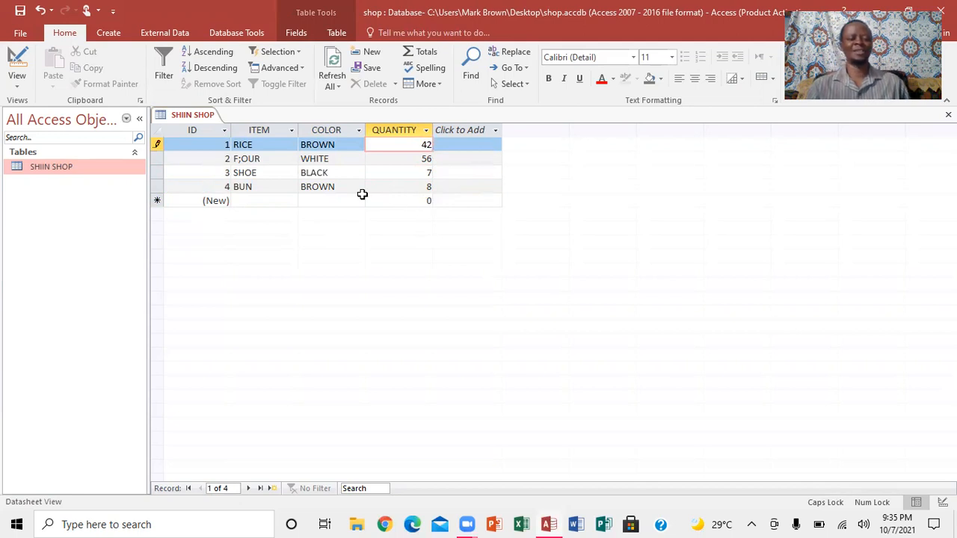
left_click(19, 10)
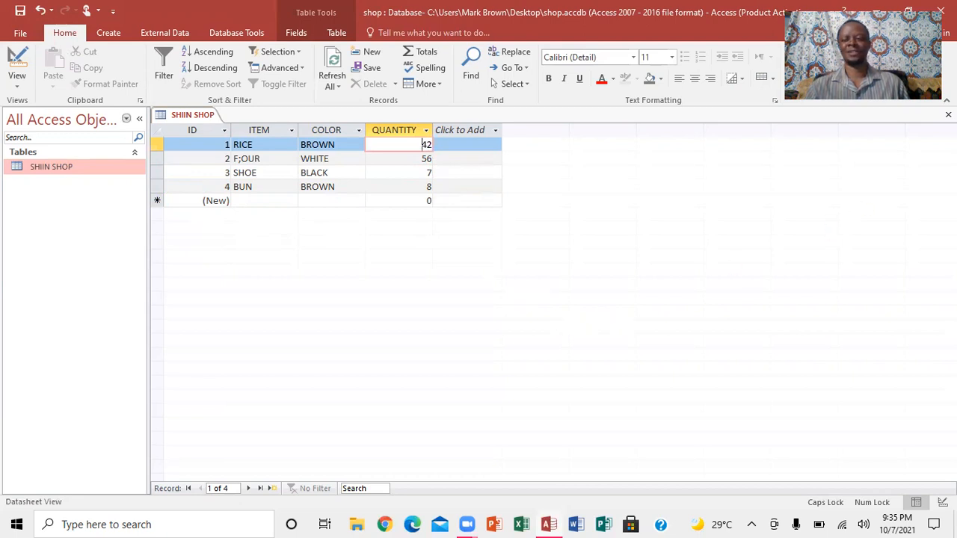
- Close the SHIIN SHOP table, reopen it to check the saved records, and close it again
left_click(948, 115)
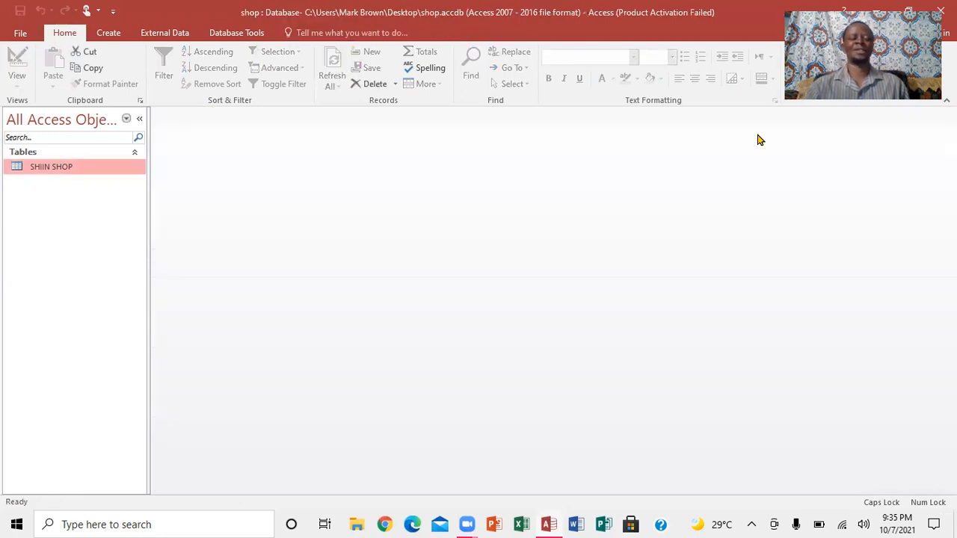
double_click(76, 168)
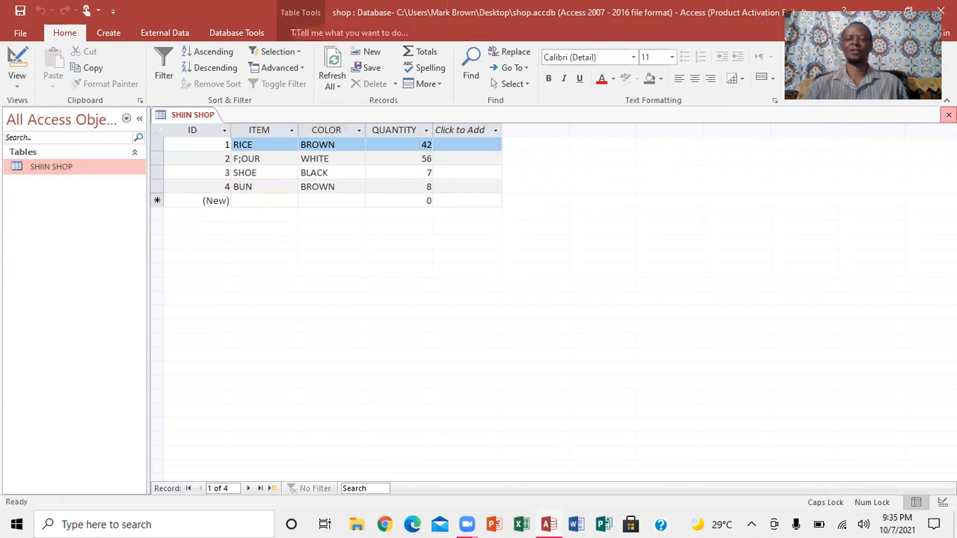
left_click(948, 114)
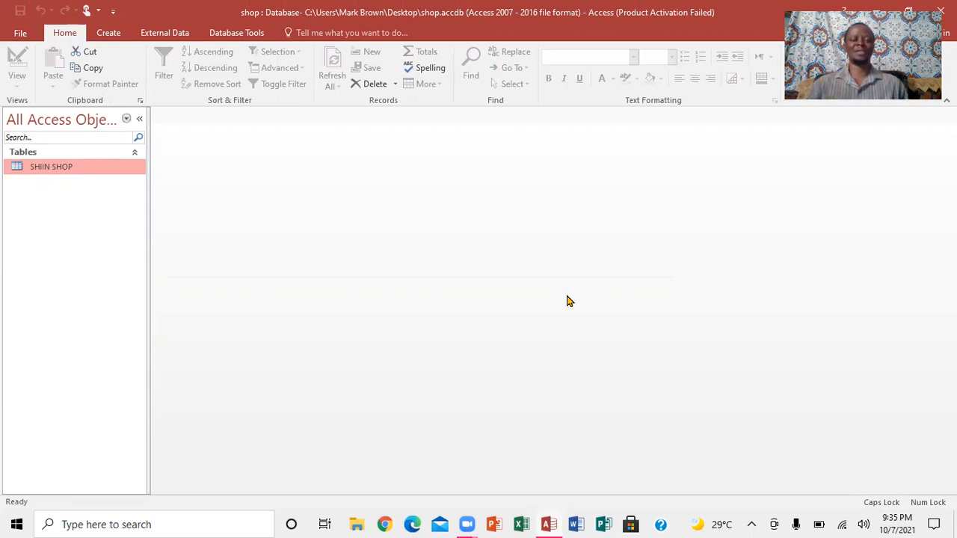
- Start a new query in Query Design and add the SHIIN SHOP table to it
left_click(112, 34)
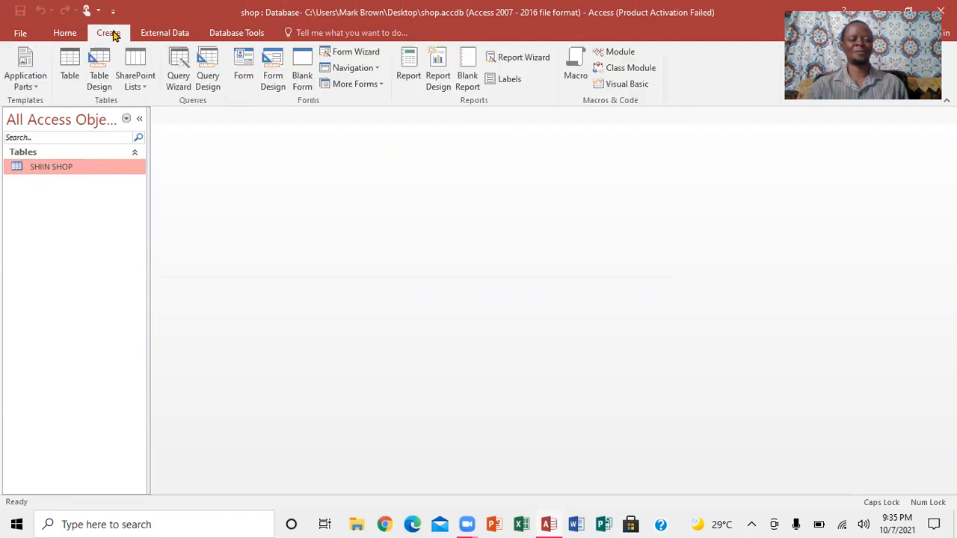
left_click(208, 77)
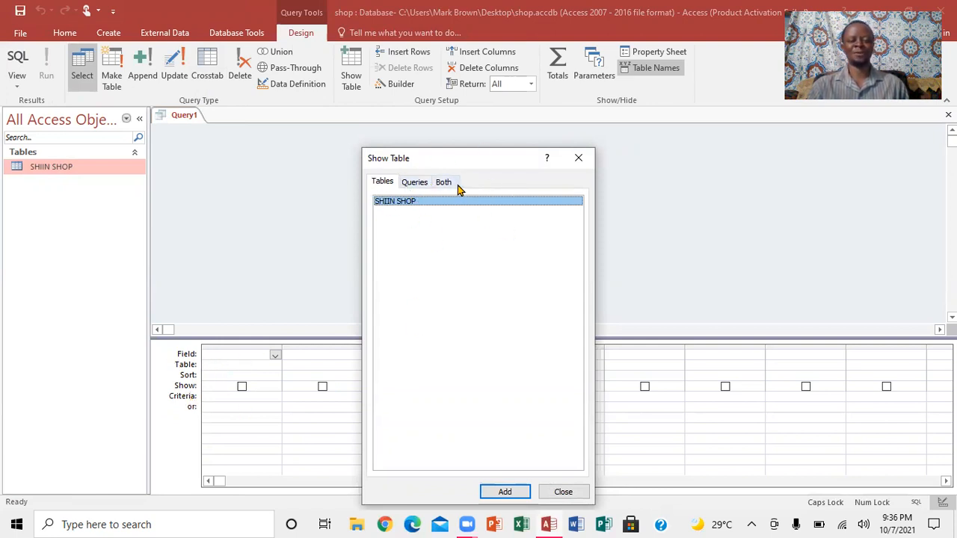
left_click(512, 491)
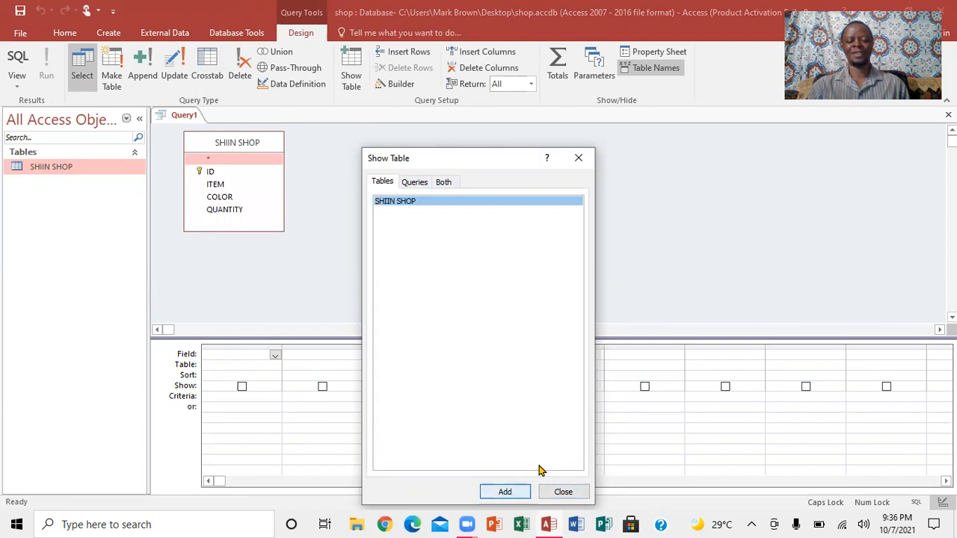
left_click(563, 491)
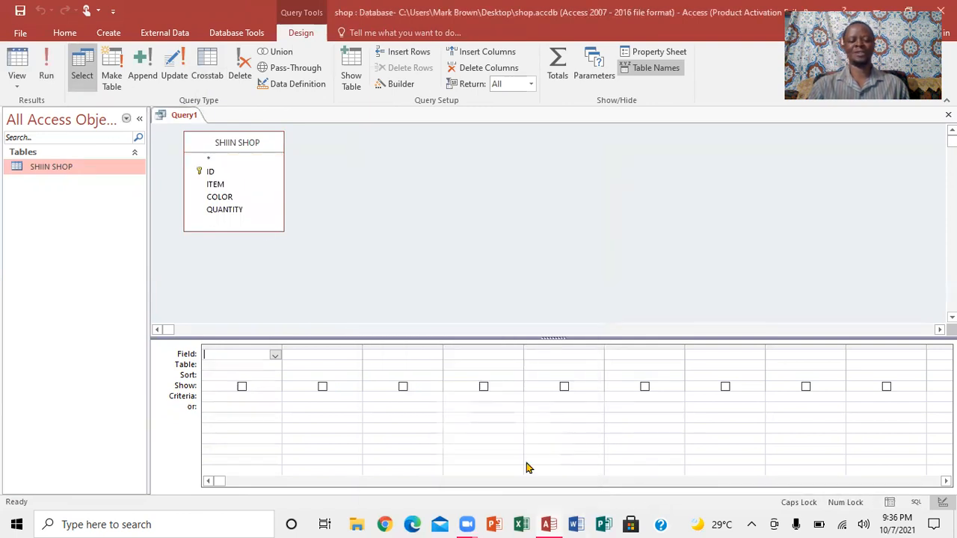
- Reposition the SHIIN SHOP table box and add the ID, ITEM, COLOR and QUANTITY fields to the query grid
left_click_drag(232, 145, 284, 150)
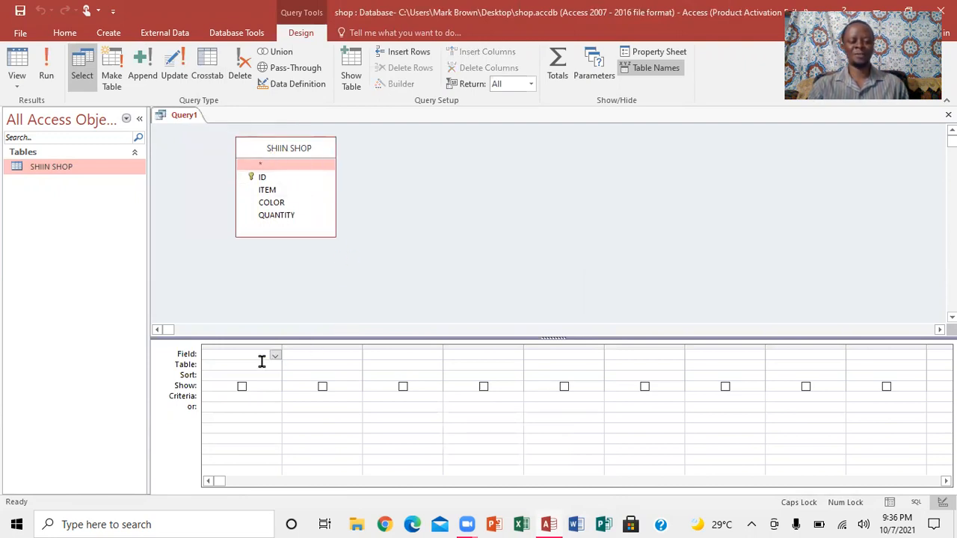
left_click(263, 179)
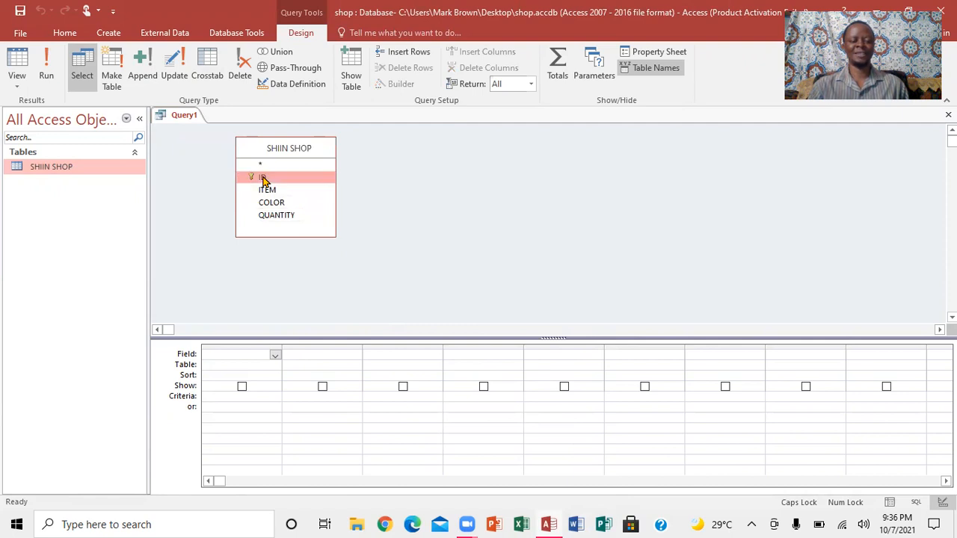
double_click(263, 180)
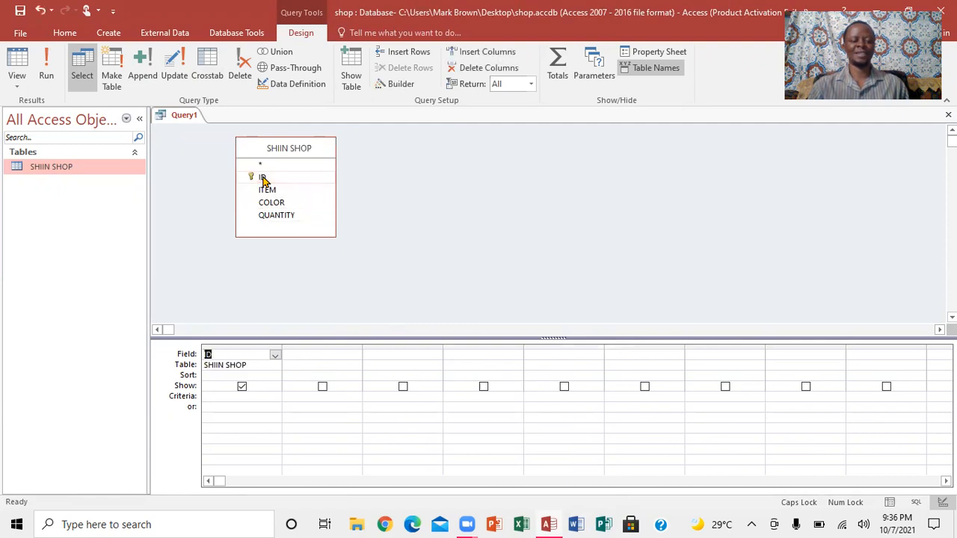
double_click(273, 194)
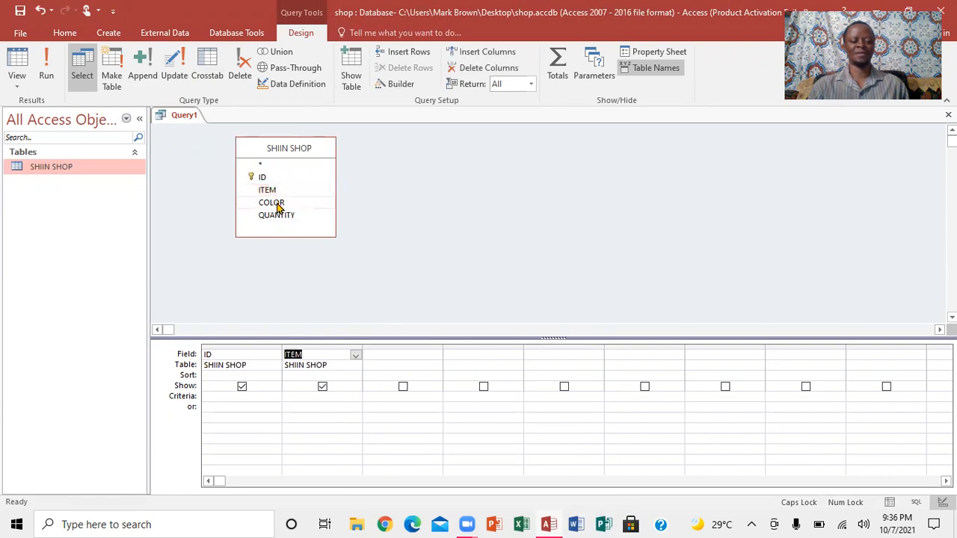
double_click(278, 208)
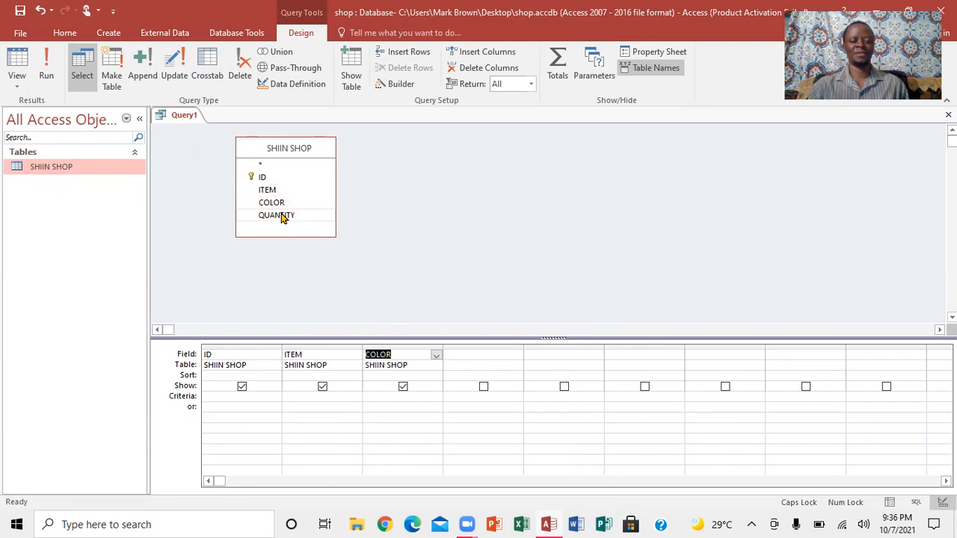
double_click(283, 215)
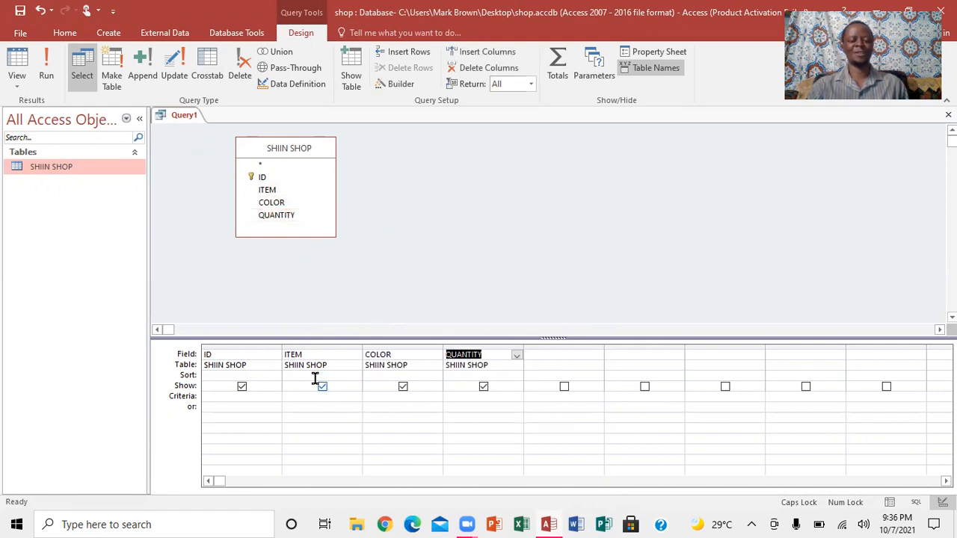
- Run the query and close it without saving its design
left_click(46, 76)
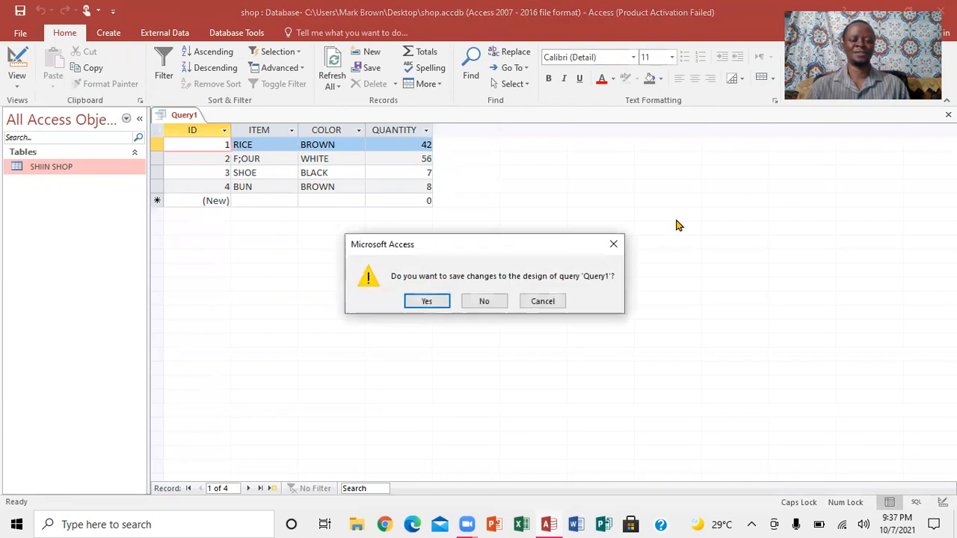
left_click(497, 302)
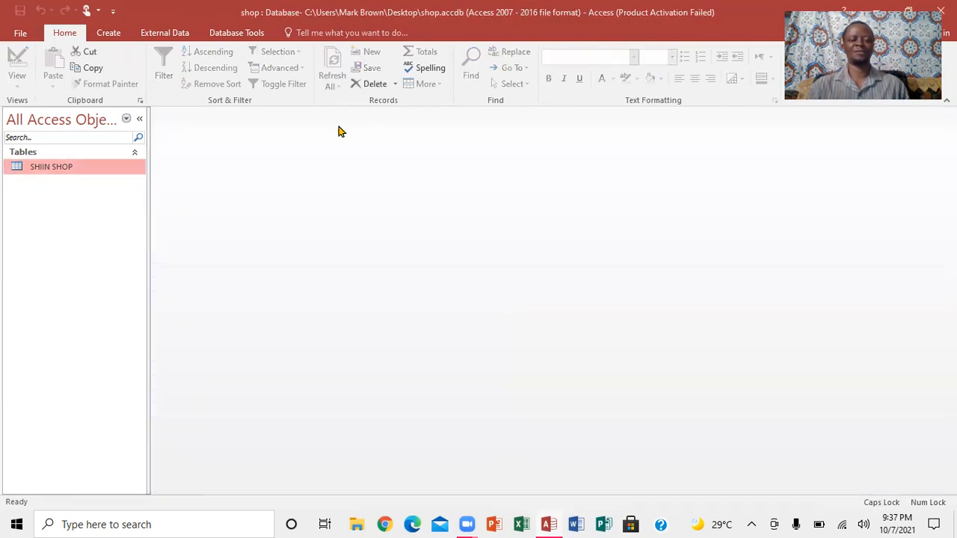
- Start a new query in Query Design and add the SHIIN SHOP table to it
left_click(109, 34)
left_click(207, 77)
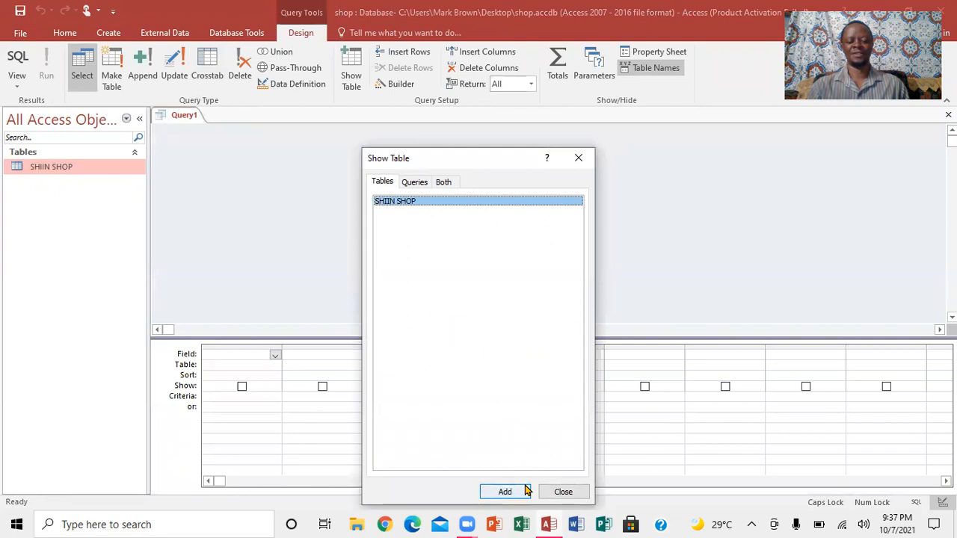
left_click(505, 491)
key("Escape")
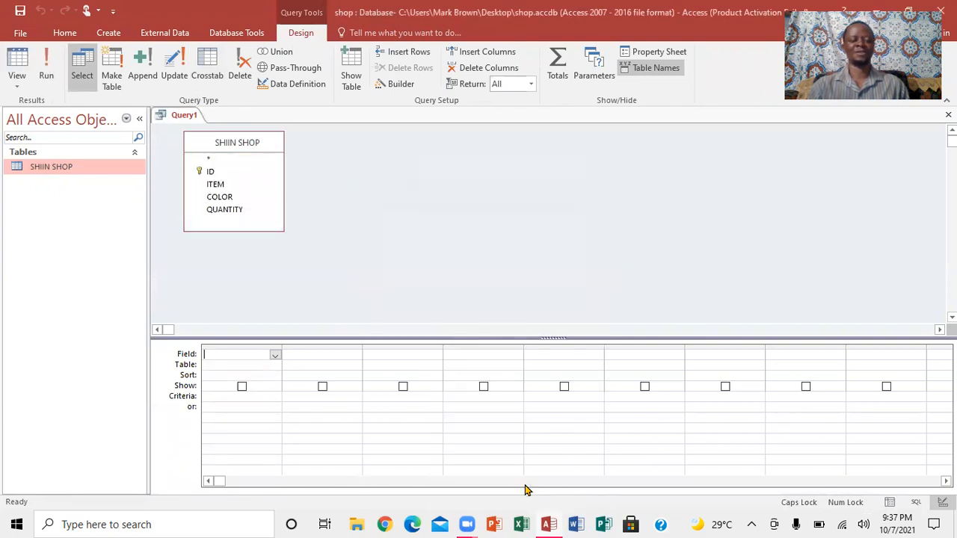
- Add ITEM, COLOR and QUANTITY to the query grid and set the ITEM criterion to SHOE
double_click(219, 186)
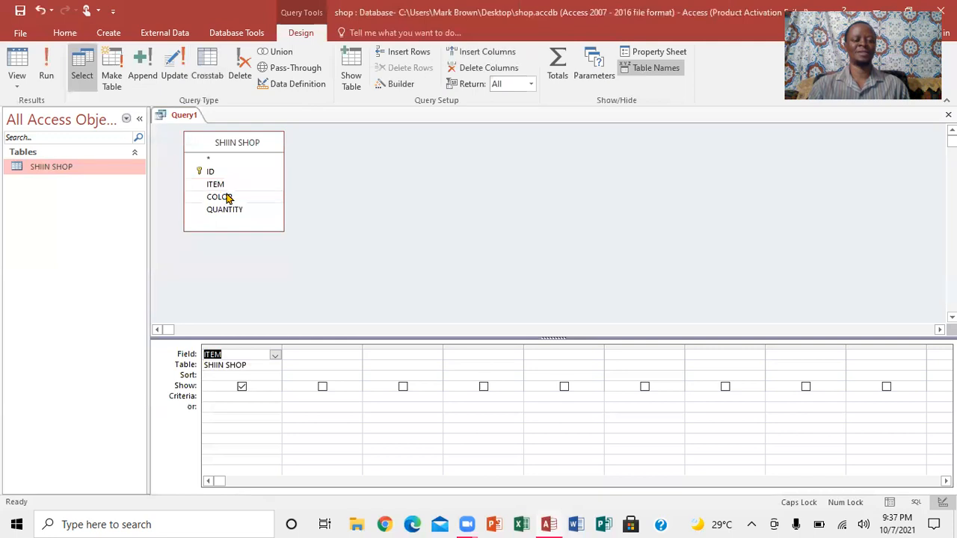
double_click(228, 197)
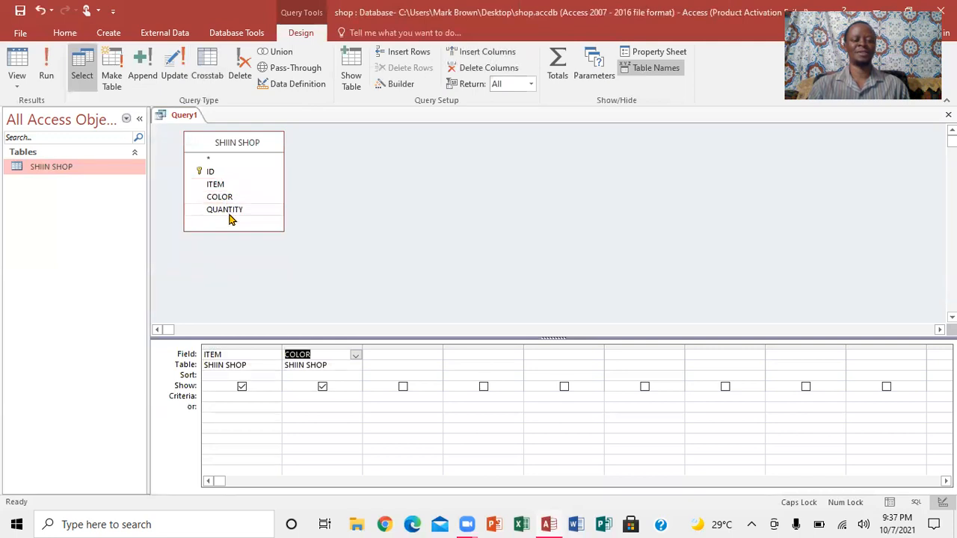
double_click(228, 211)
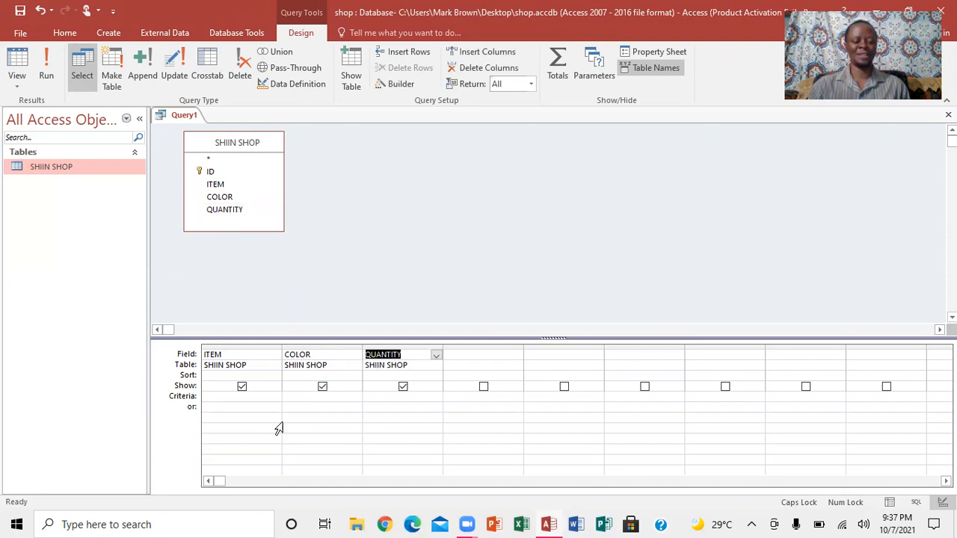
left_click(235, 396)
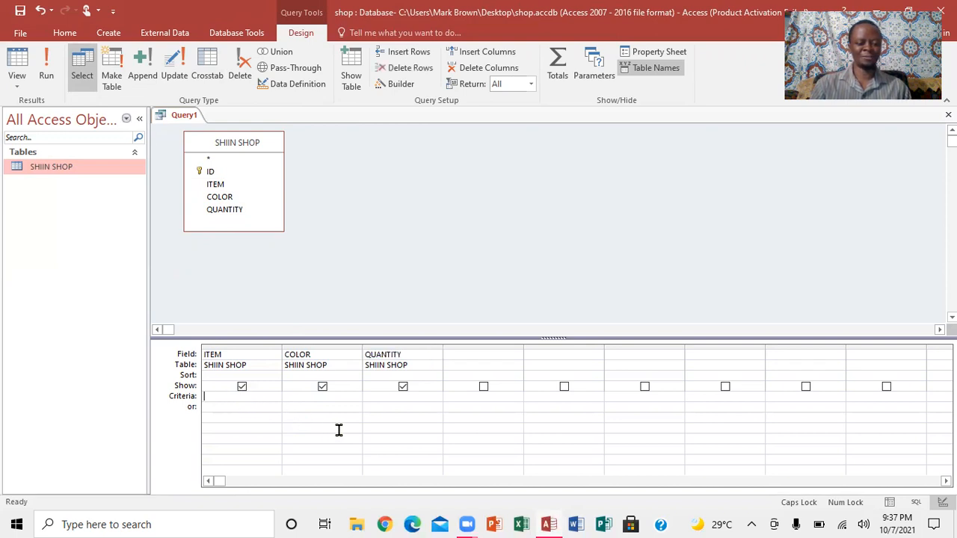
type("SHO")
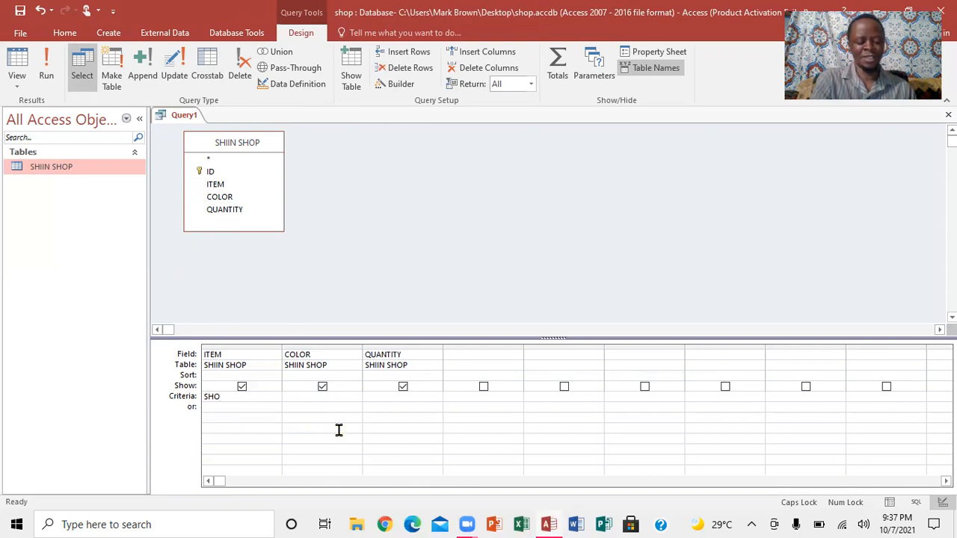
key("Tab")
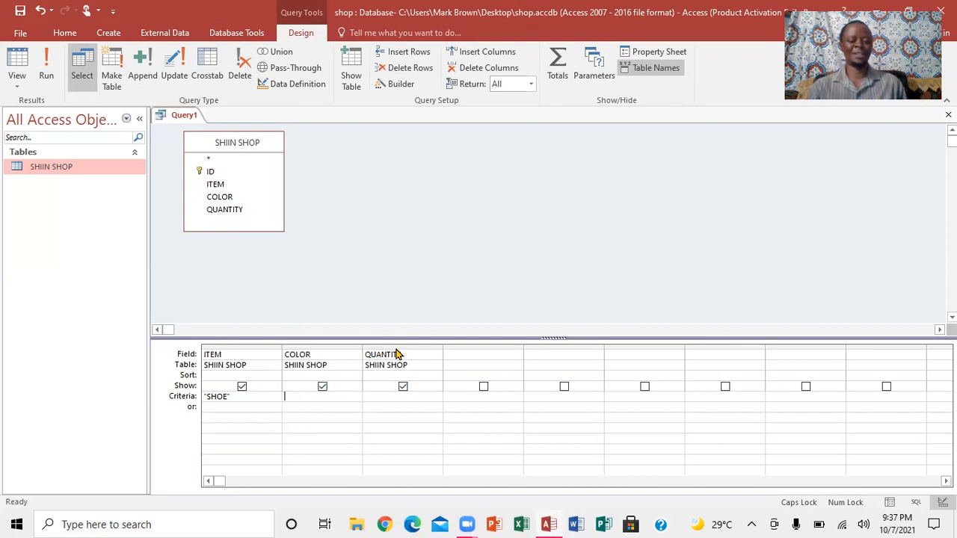
- Run the SHOE query and close it without saving its design
left_click(48, 79)
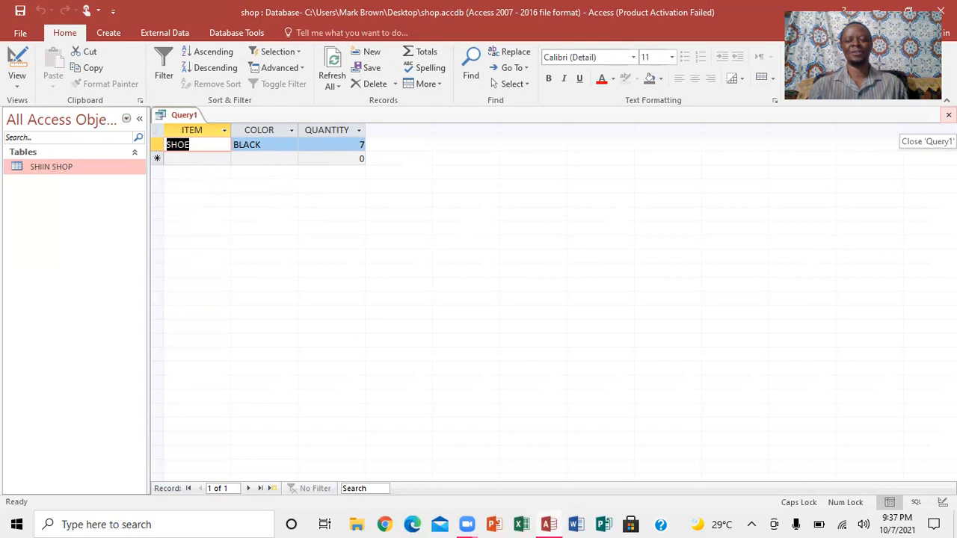
left_click(948, 115)
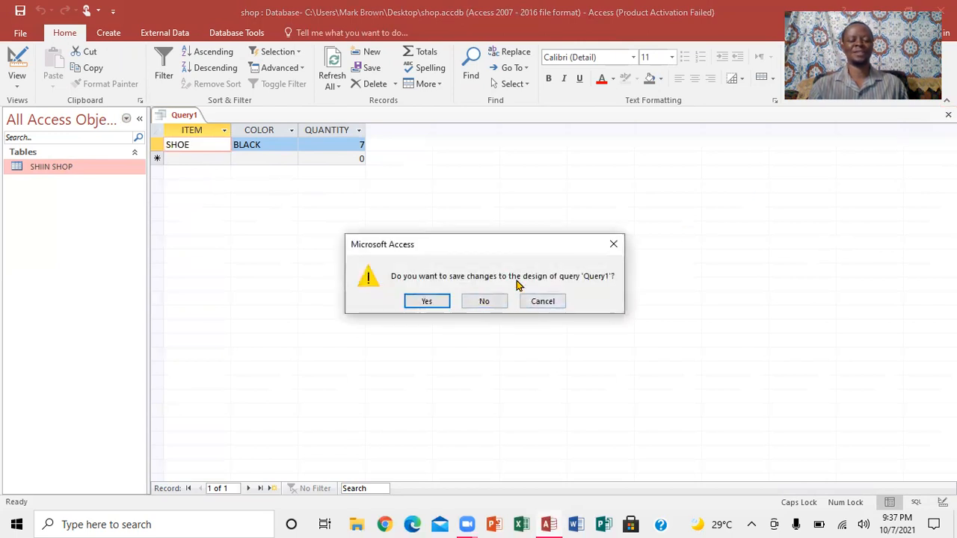
left_click(486, 301)
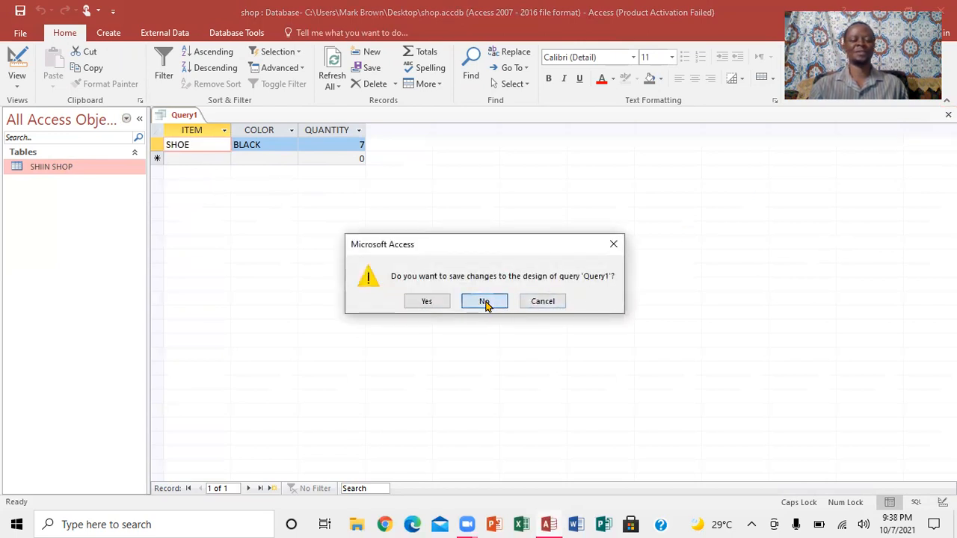
- Create another Query Design query containing the SHIIN SHOP table
left_click(109, 35)
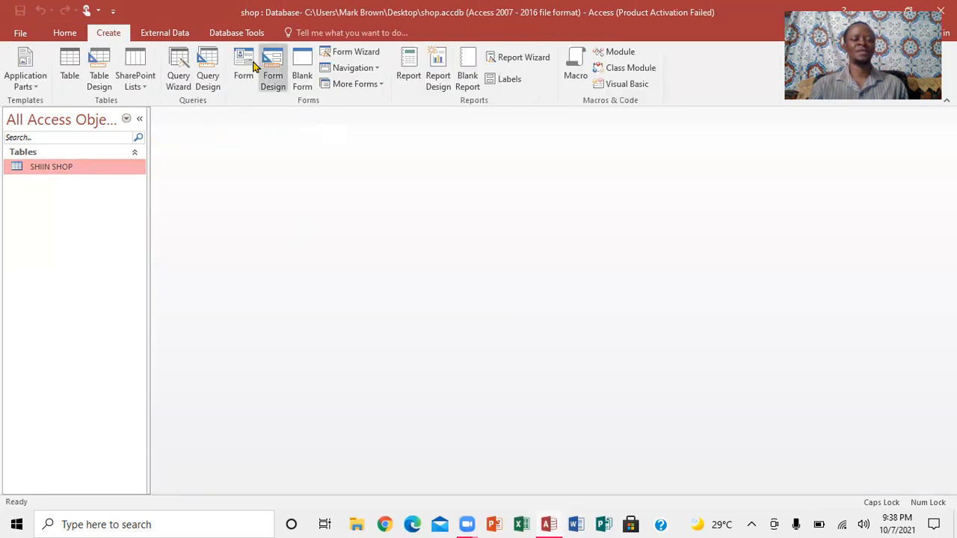
left_click(207, 80)
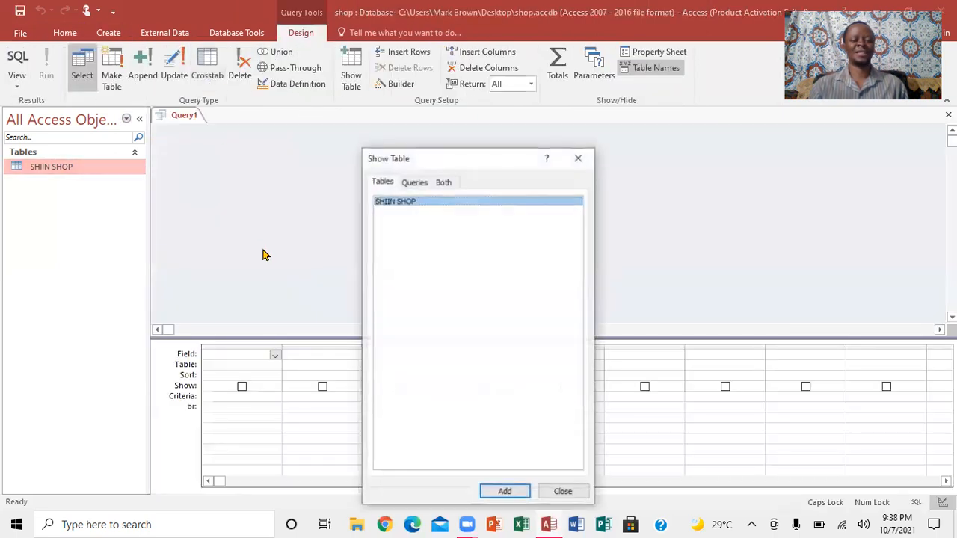
left_click(504, 492)
left_click(563, 492)
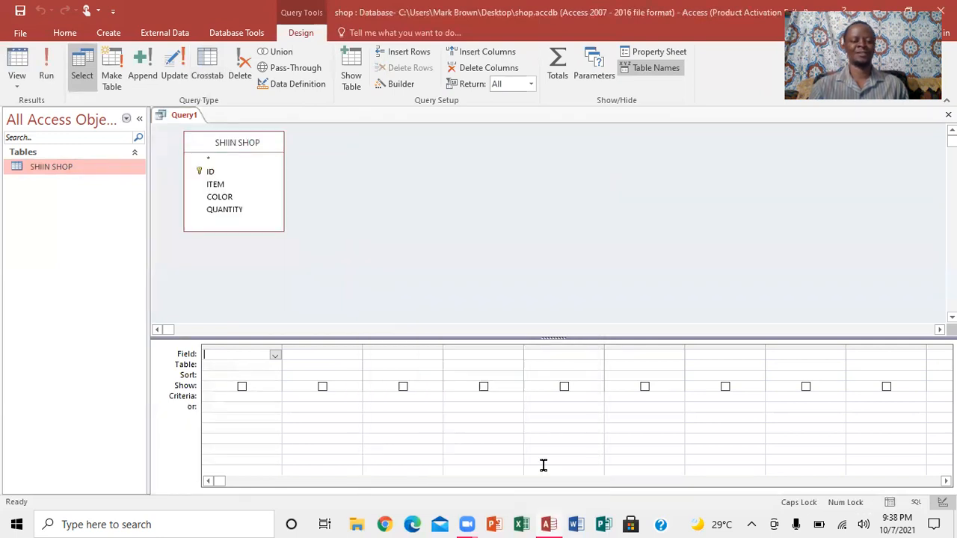
- Add COLOR twice and QUANTITY to the grid and set the second COLOR column's criterion to BLACK
double_click(217, 199)
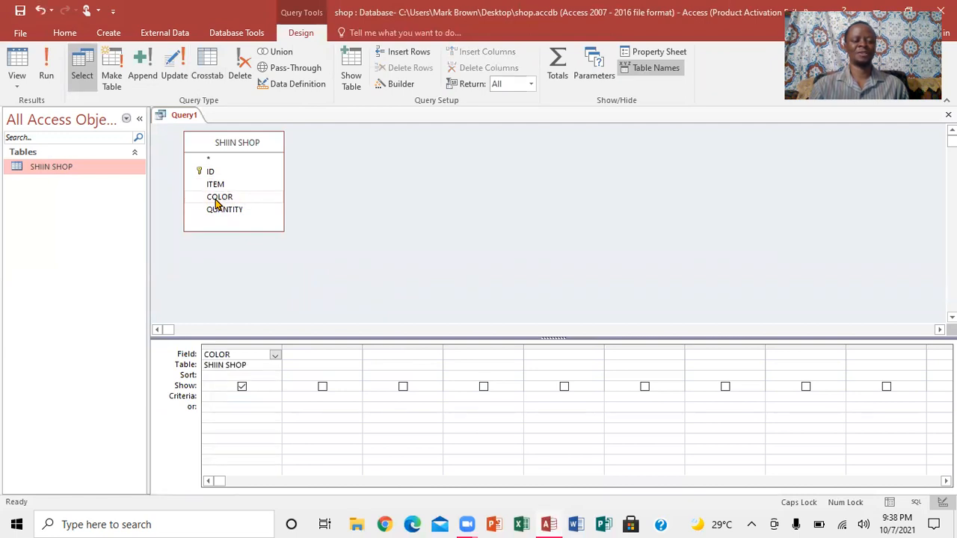
double_click(215, 199)
double_click(225, 211)
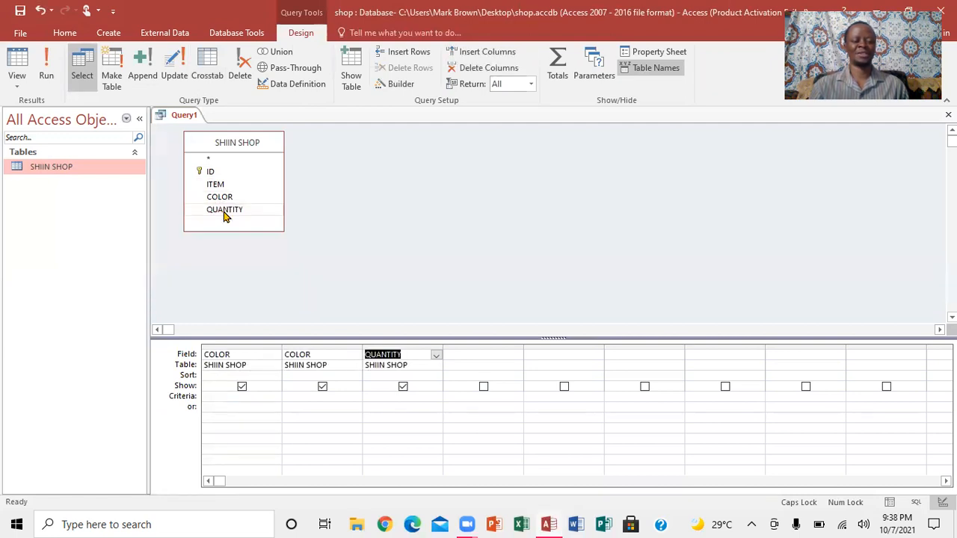
left_click(307, 397)
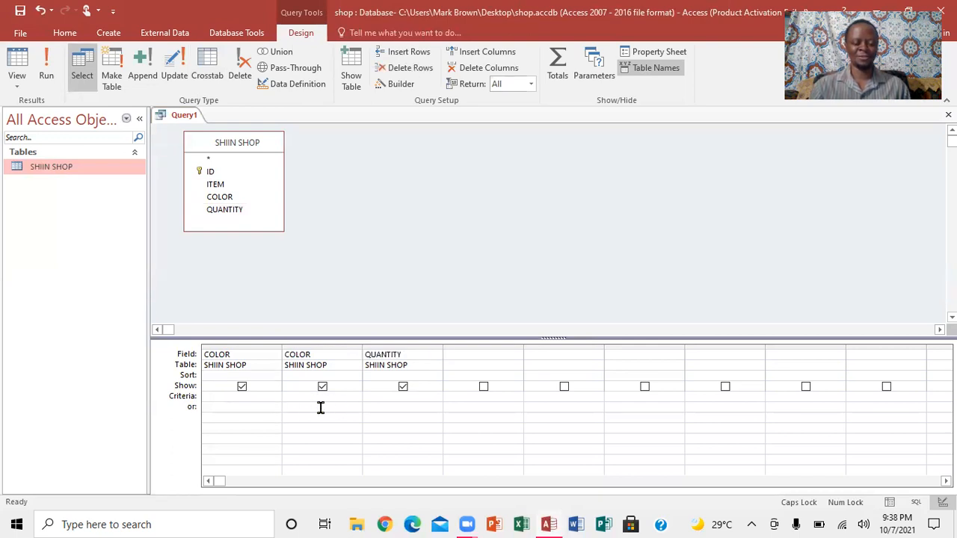
type("BLAC")
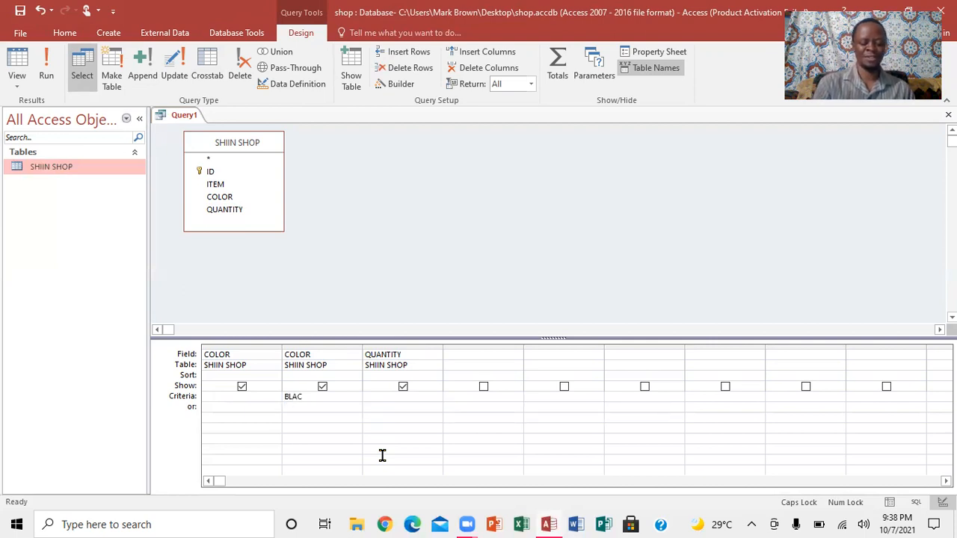
type("K")
key("Tab")
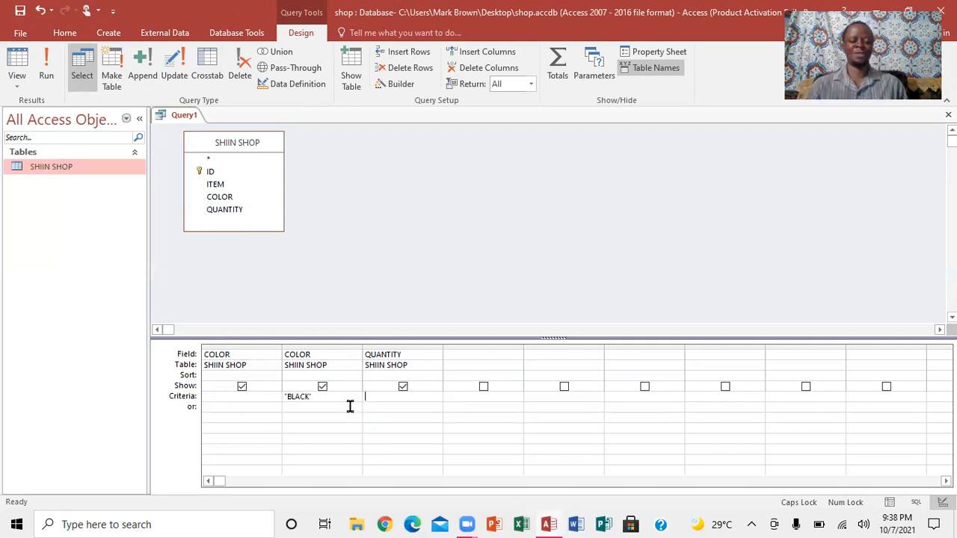
- Run the BLACK query and close it without saving its design
left_click(46, 69)
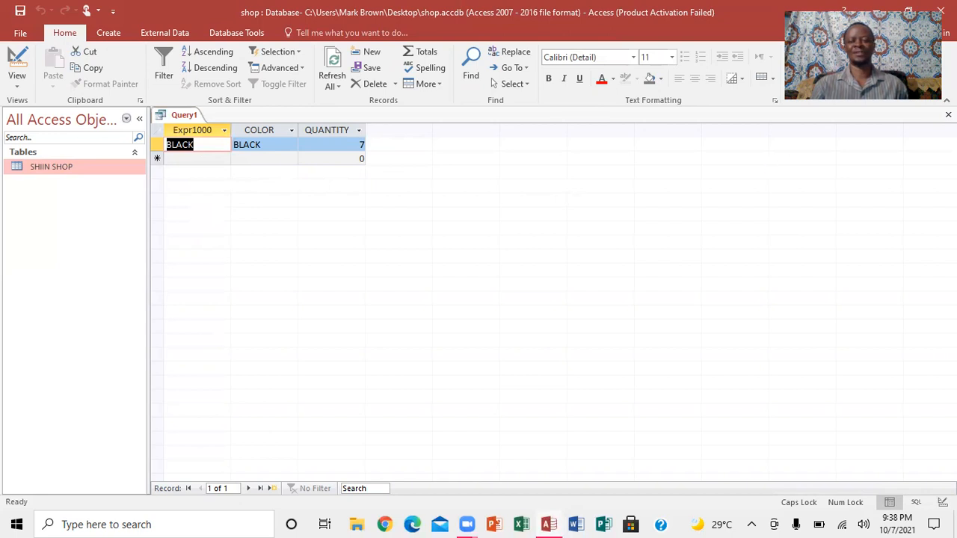
left_click(948, 115)
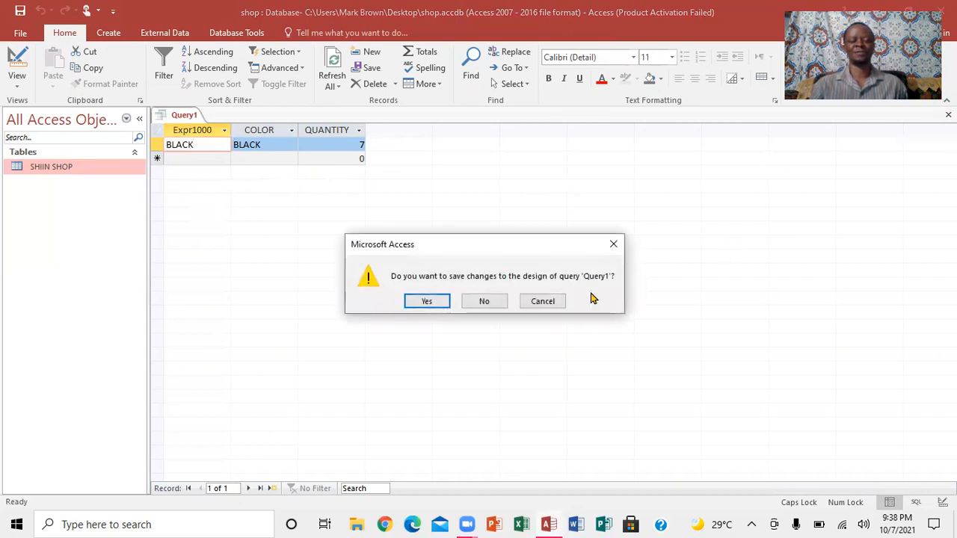
left_click(489, 301)
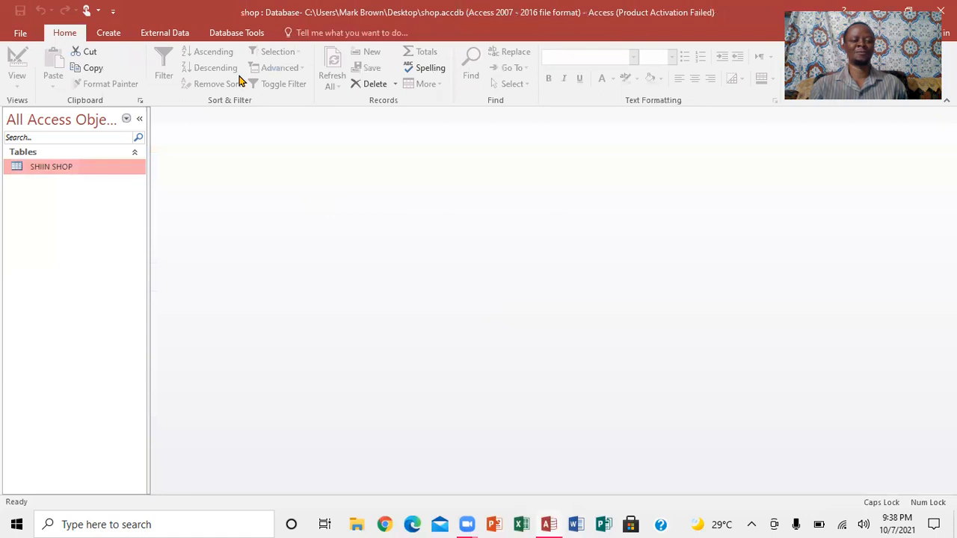
- Open a fresh query in Query Design and add the SHIIN SHOP table to it
left_click(110, 33)
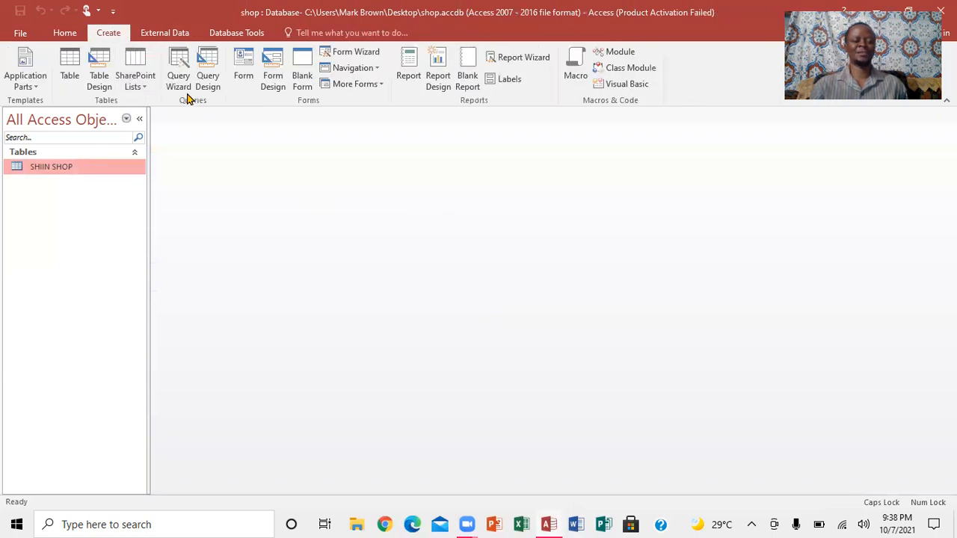
left_click(206, 82)
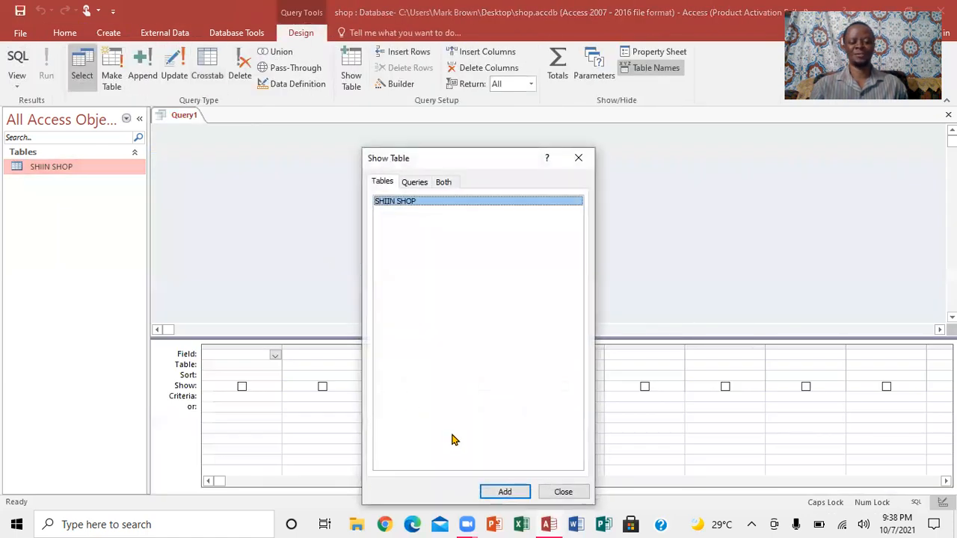
left_click(506, 492)
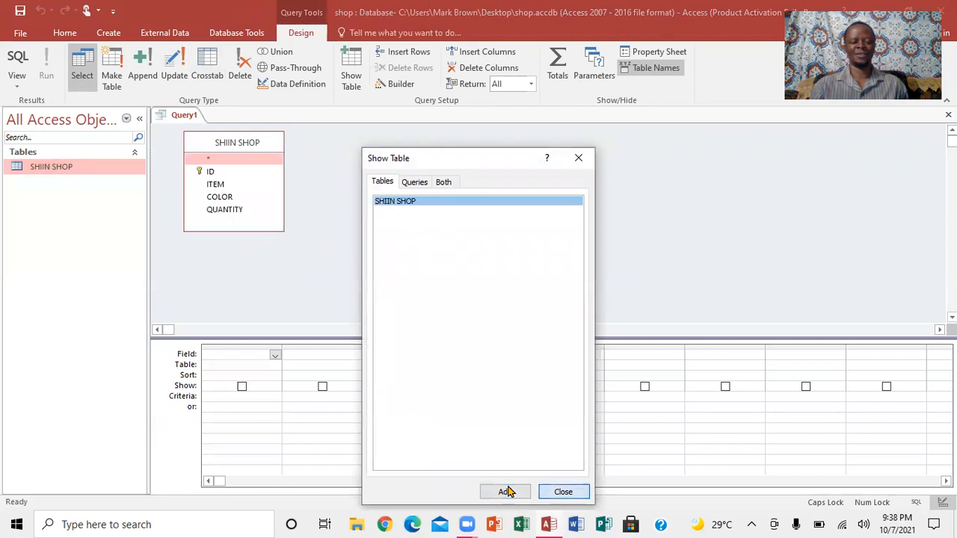
left_click(563, 492)
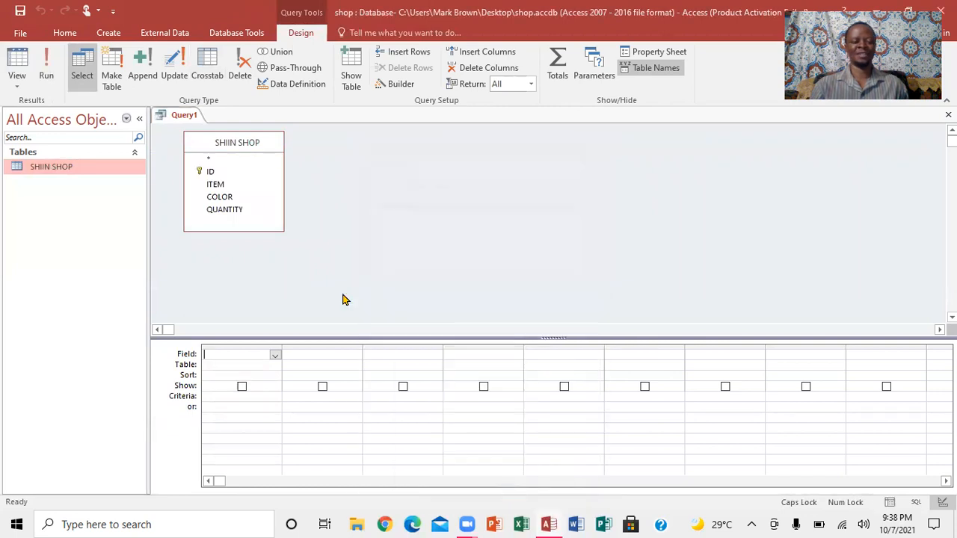
- Add ITEM and QUANTITY to the query grid and set the ITEM criterion to BUN
double_click(216, 189)
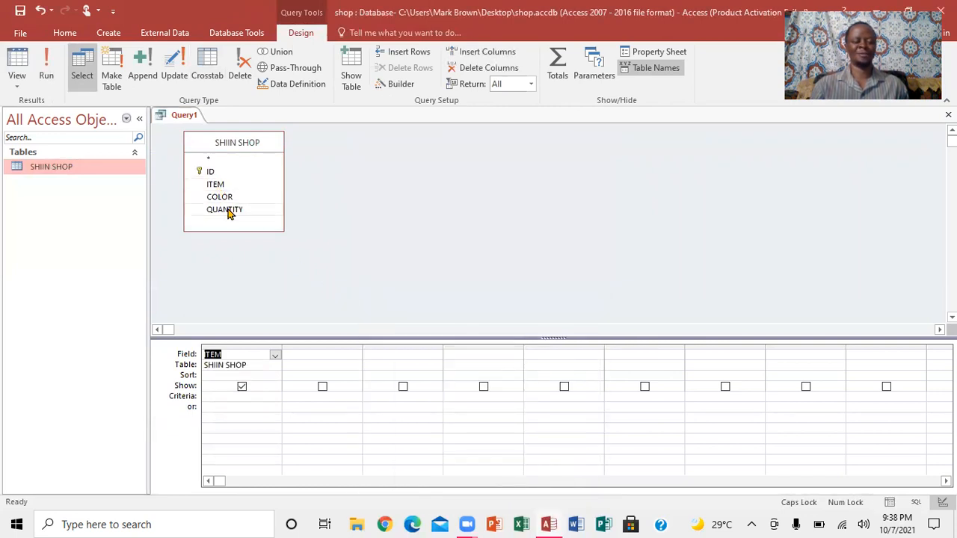
left_click(230, 211)
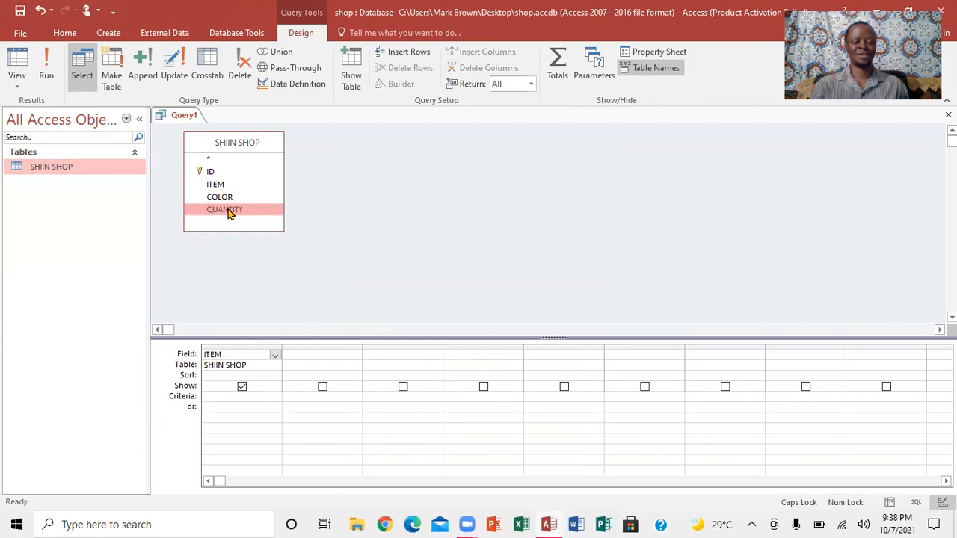
double_click(230, 210)
left_click(245, 397)
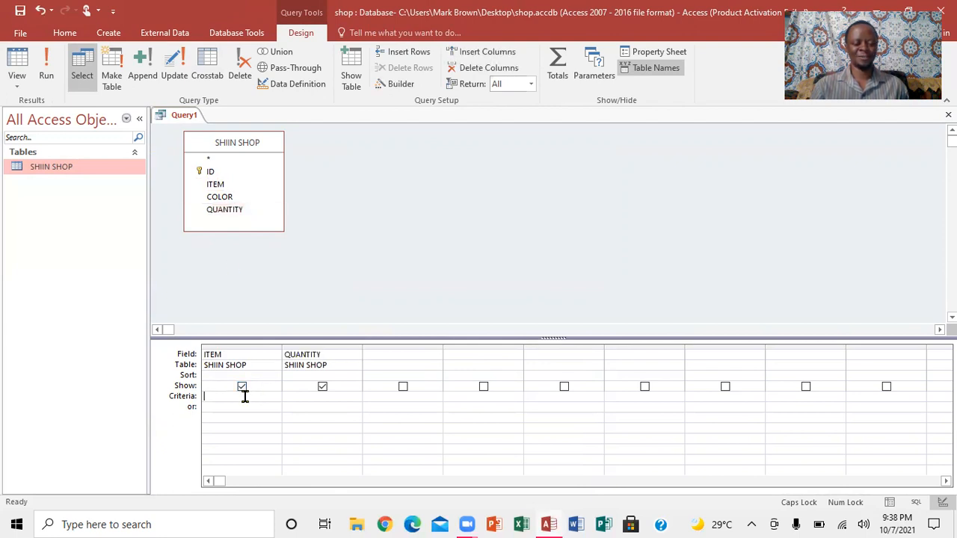
type("BUN")
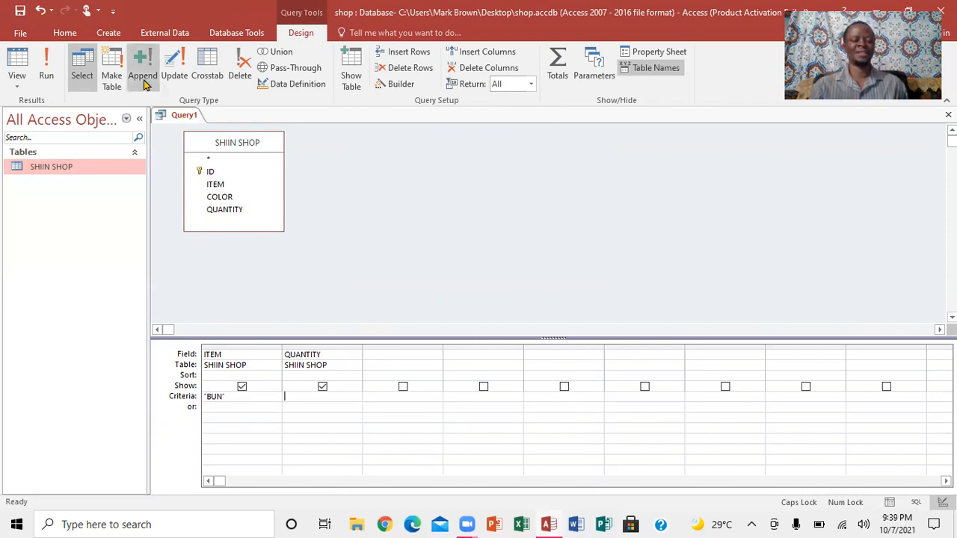
- Run the BUN query and close it without saving its design
left_click(46, 75)
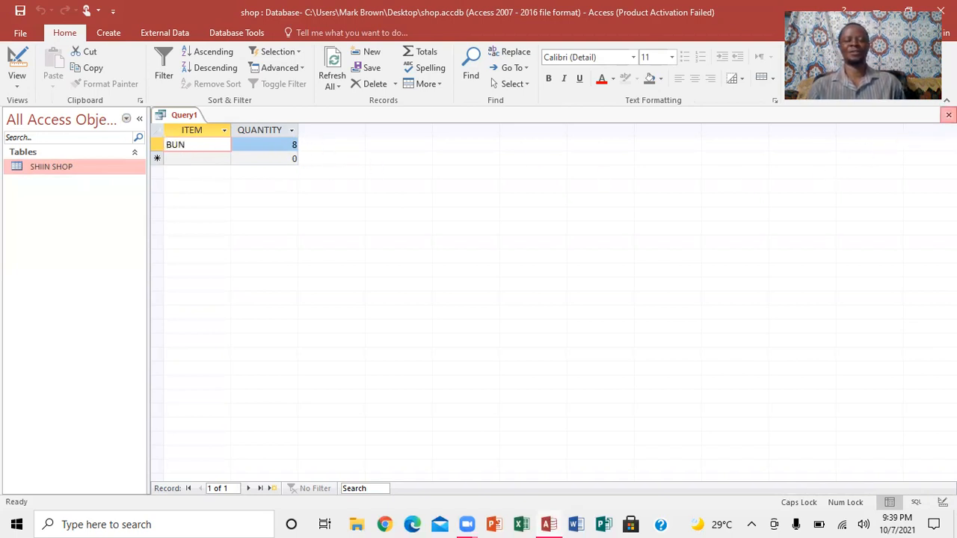
left_click(949, 115)
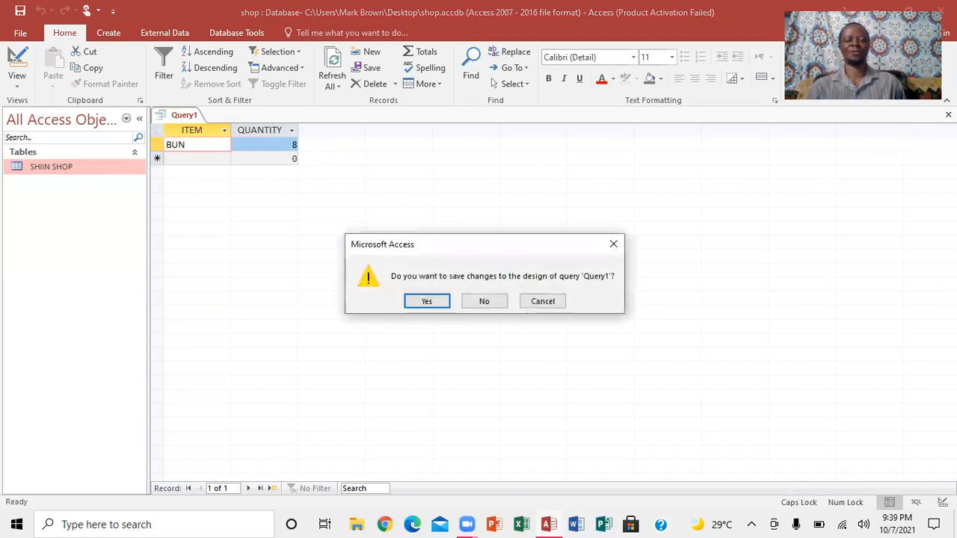
left_click(486, 301)
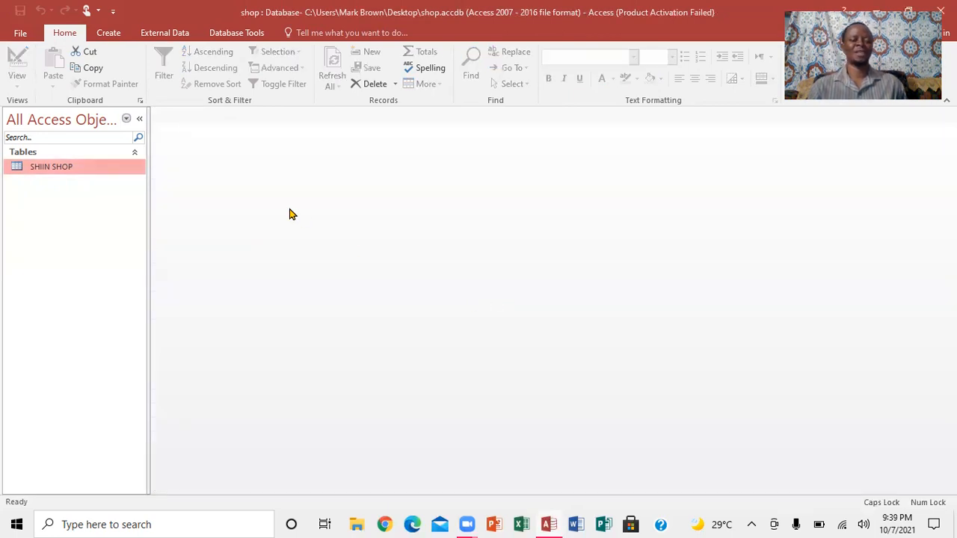
- Create a quick form from the SHIIN SHOP table and step through its records from first to last
left_click(112, 39)
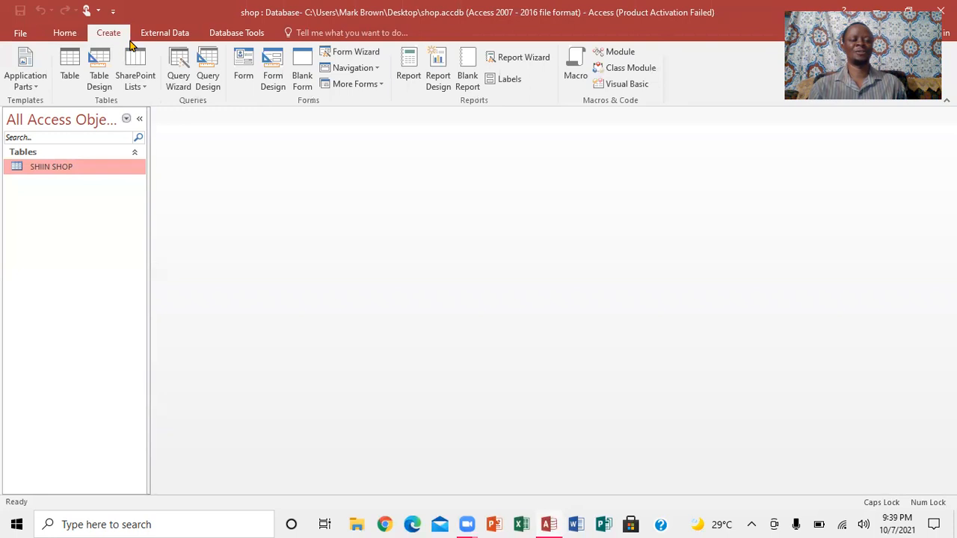
left_click(244, 69)
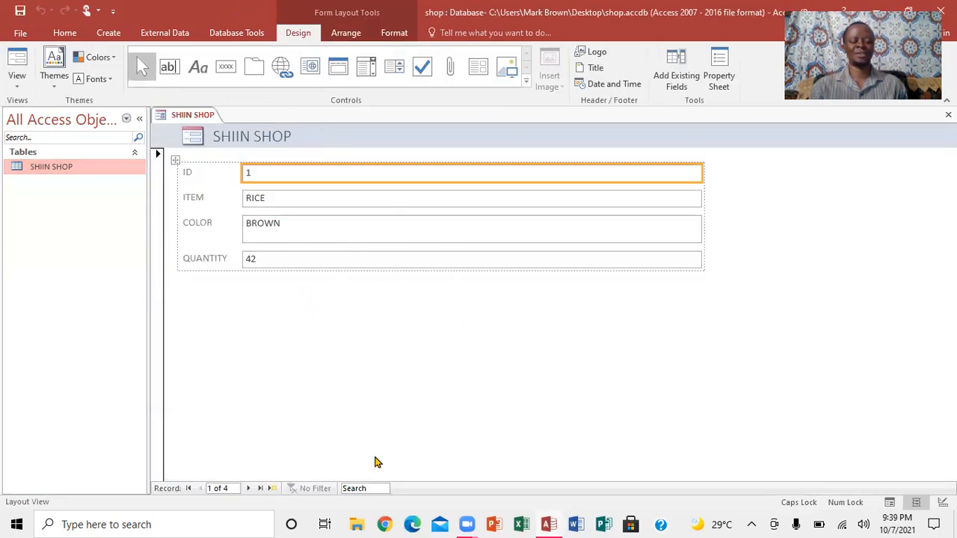
left_click(272, 489)
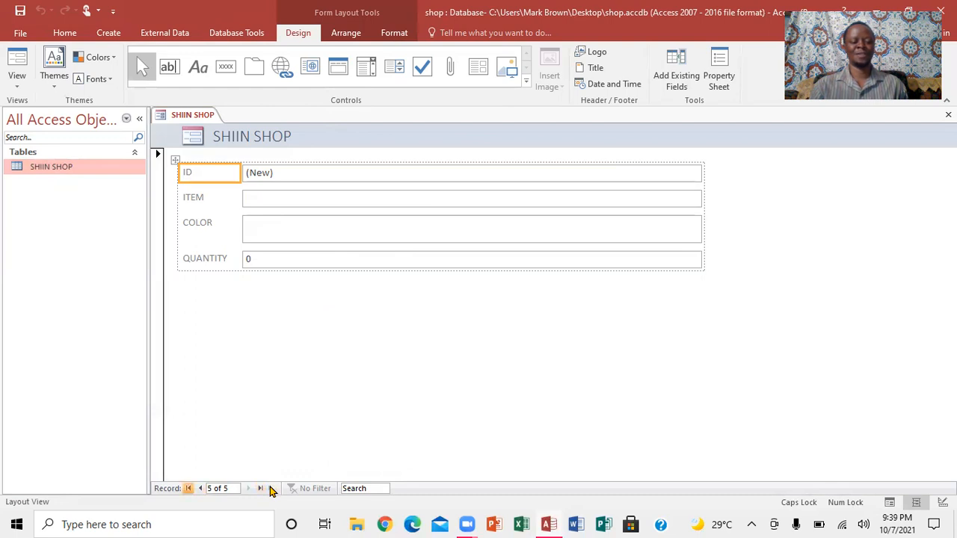
key("ctrl+Home")
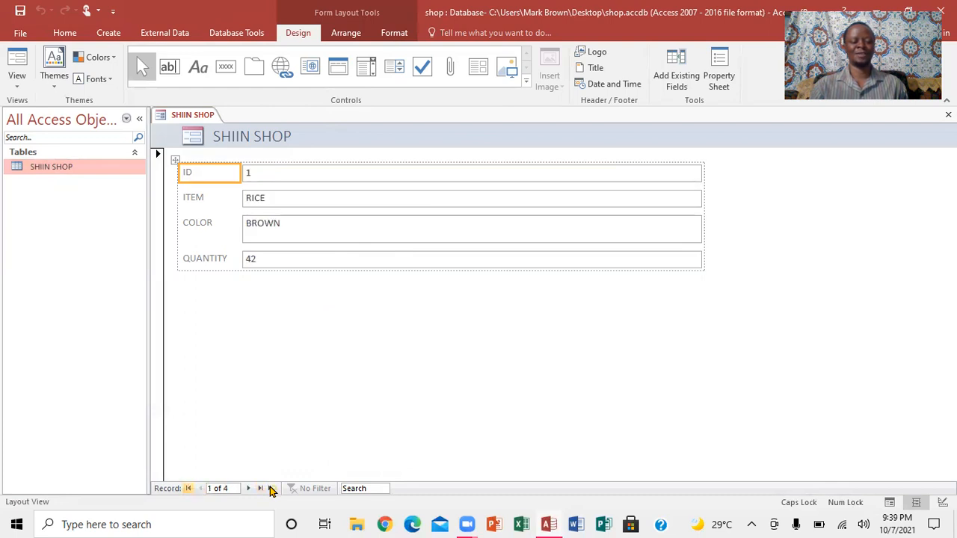
left_click(245, 488)
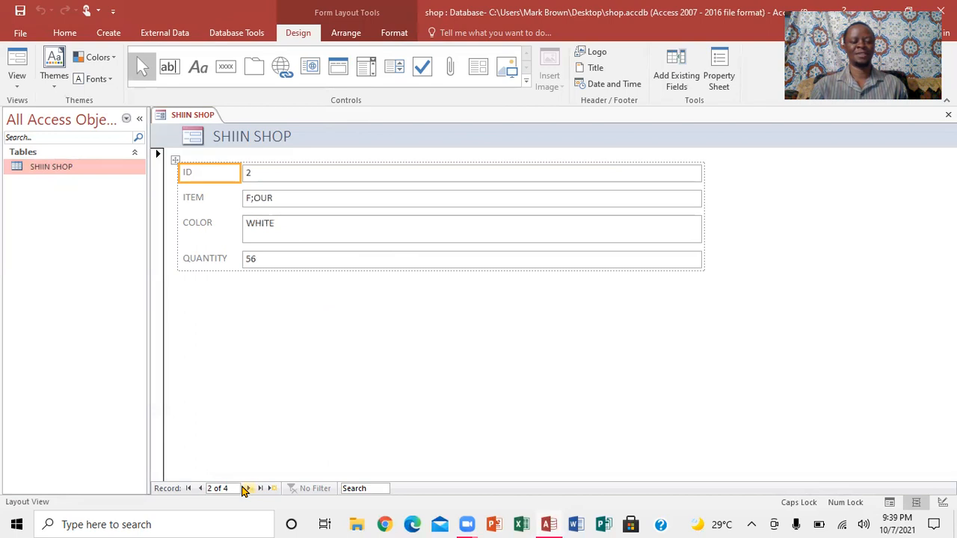
left_click(246, 488)
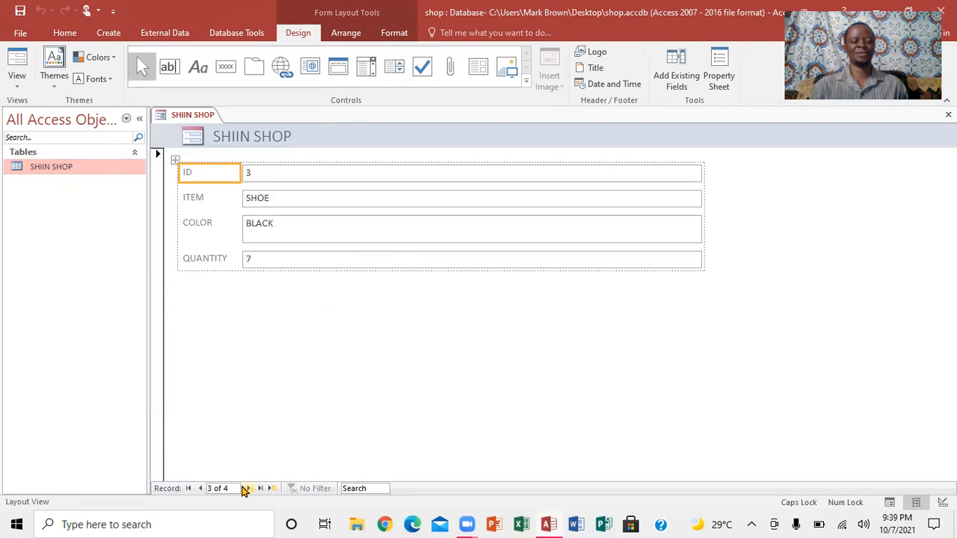
left_click(245, 488)
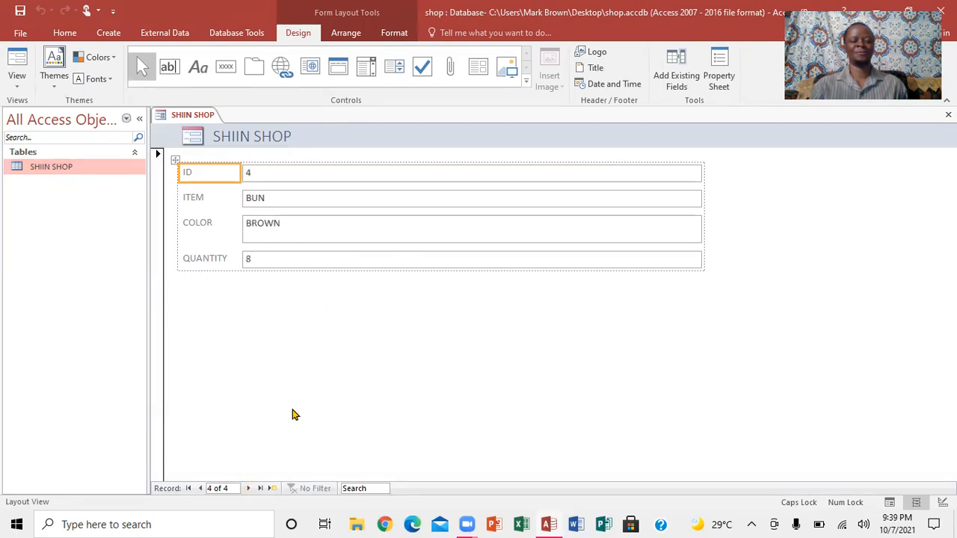
- In Design View, select all detail-section controls of the form and fill them with orange
left_click(16, 88)
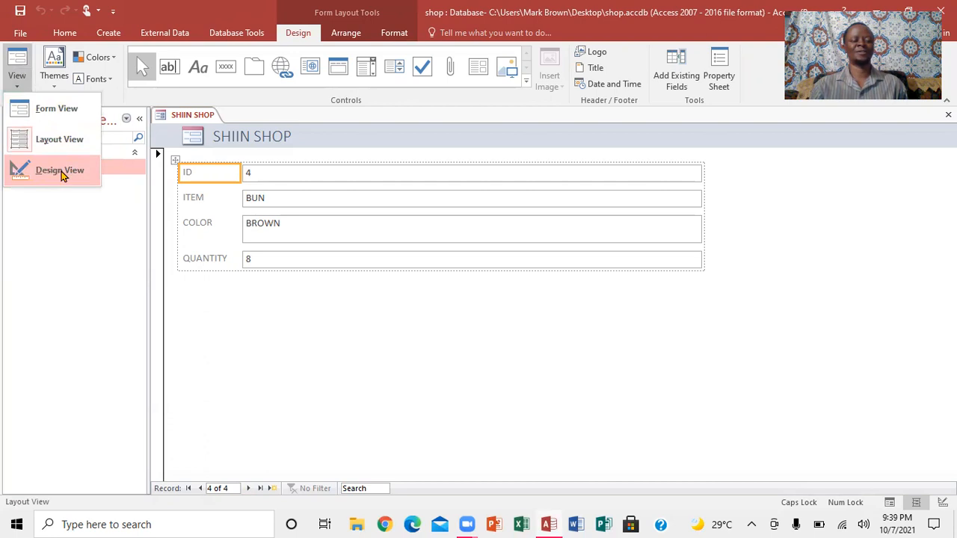
left_click(59, 170)
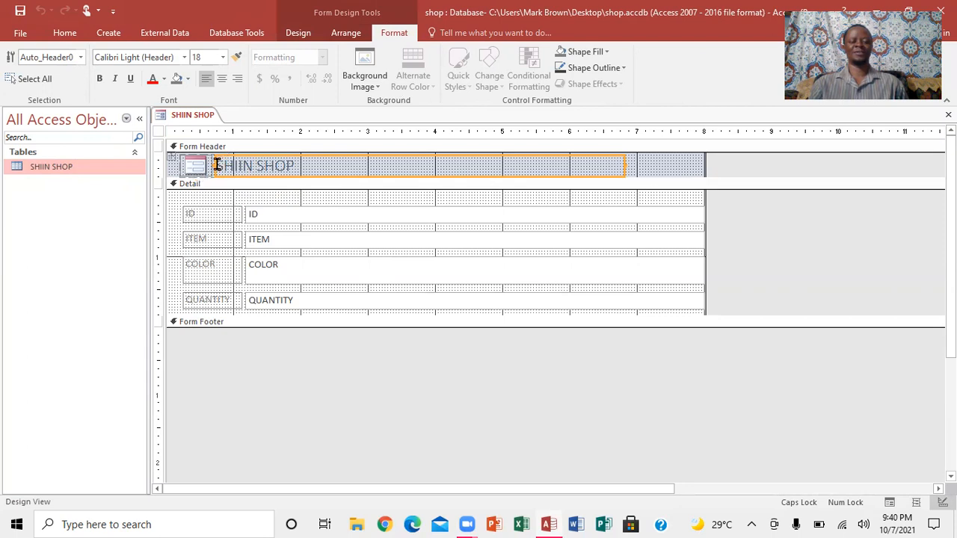
left_click(215, 202)
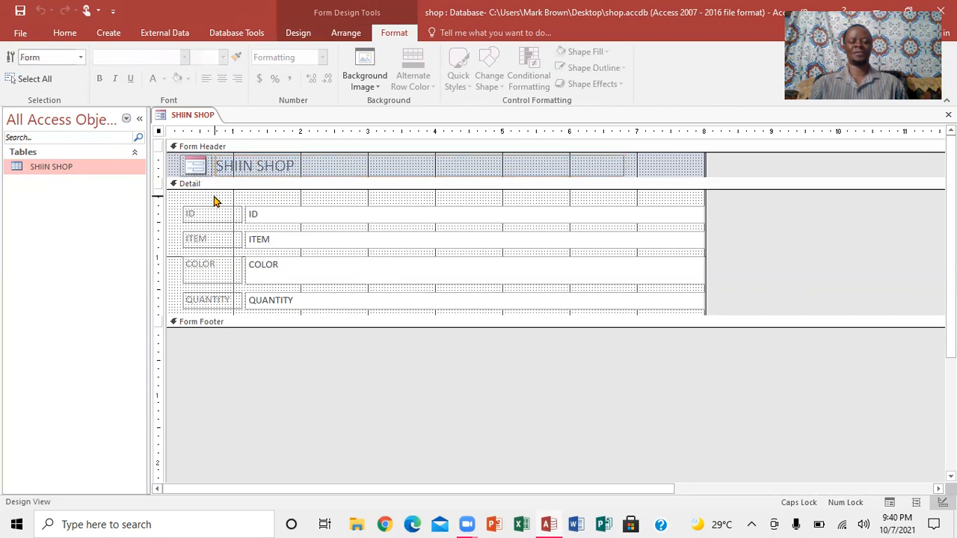
left_click_drag(188, 202, 688, 324)
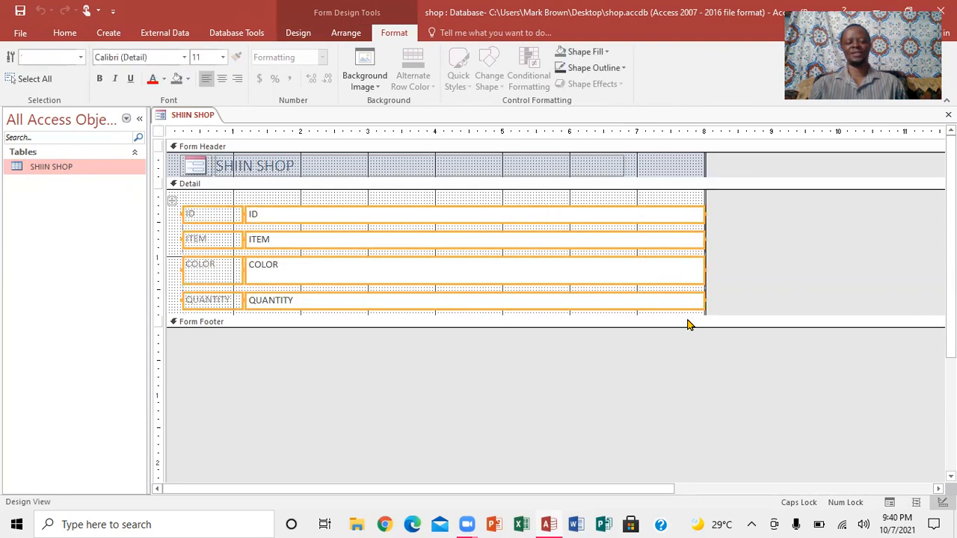
right_click(575, 294)
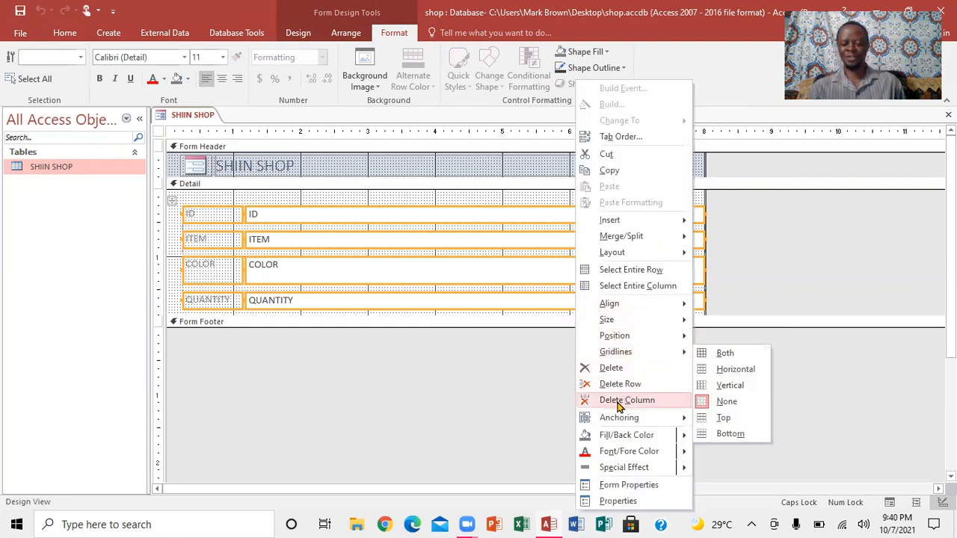
mouse_move(623, 438)
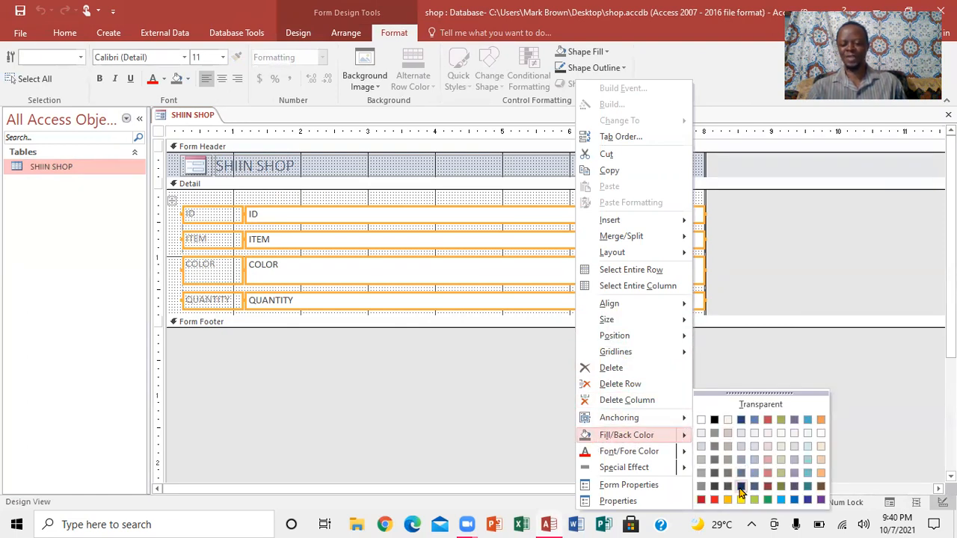
left_click(819, 423)
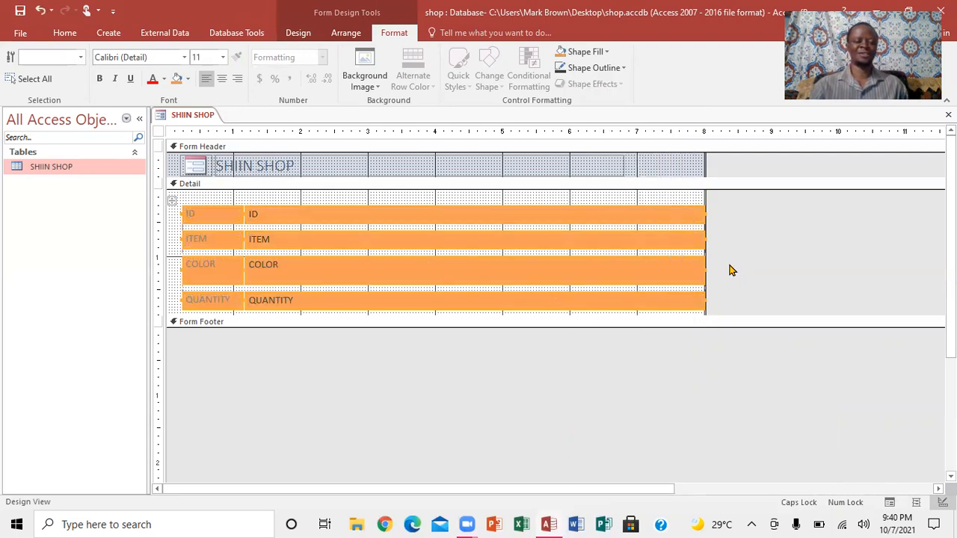
- Set the background fill of the form header's title to a light red
left_click(212, 159)
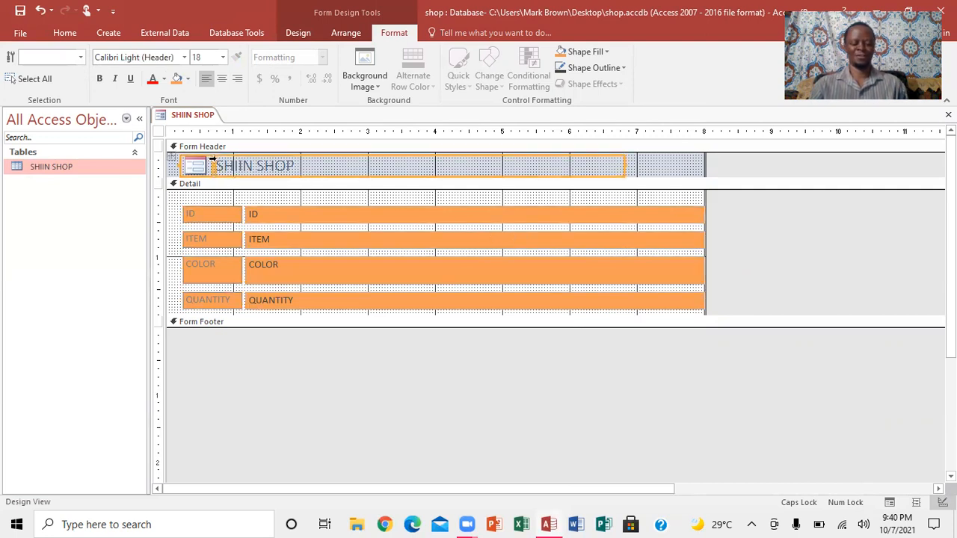
right_click(212, 160)
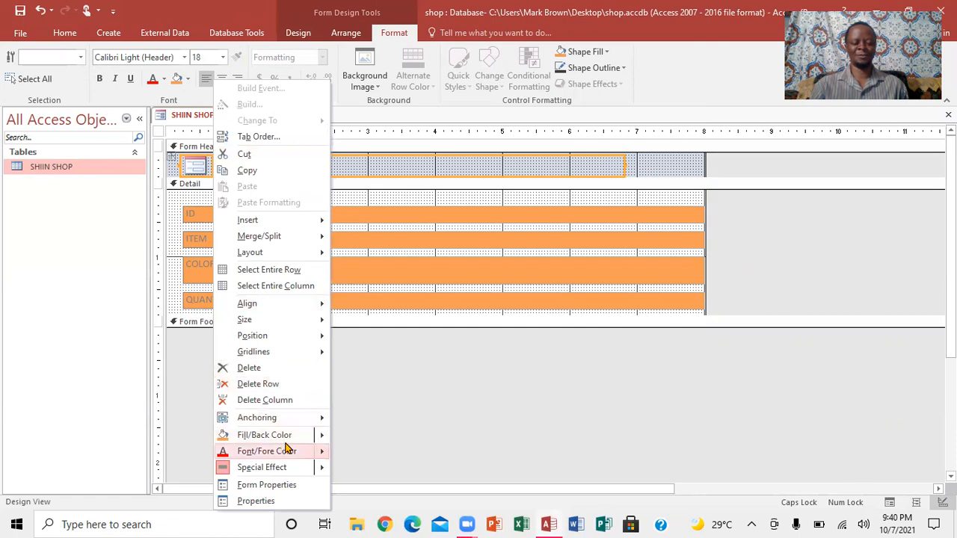
mouse_move(289, 438)
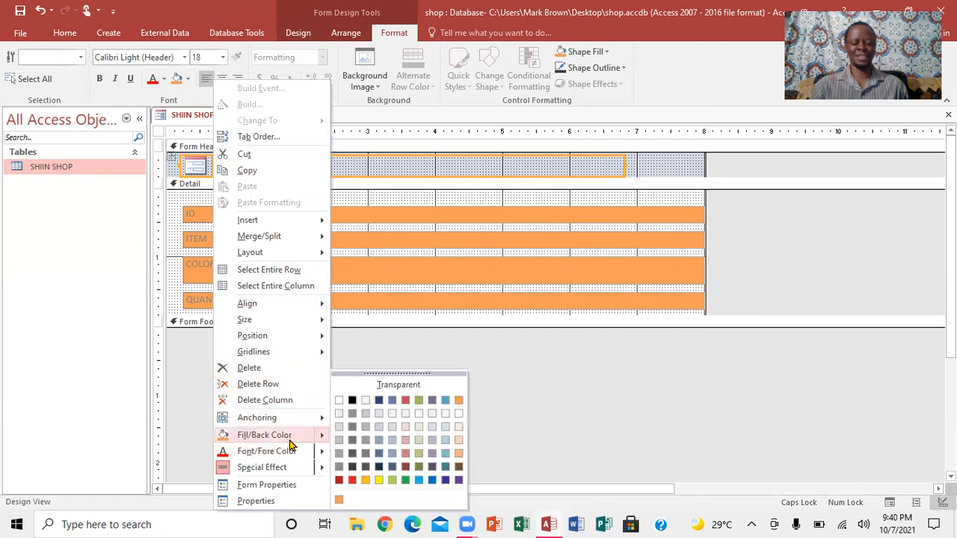
left_click(339, 481)
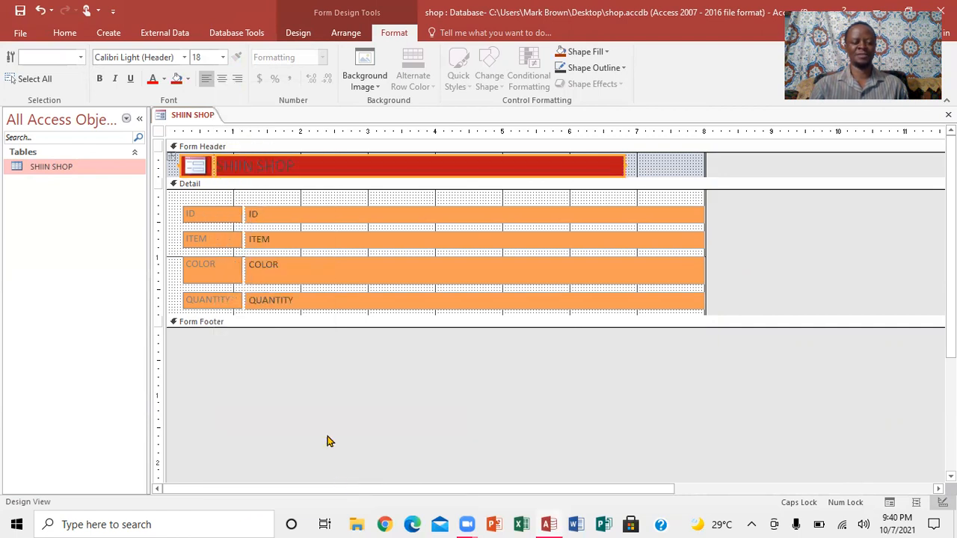
right_click(287, 166)
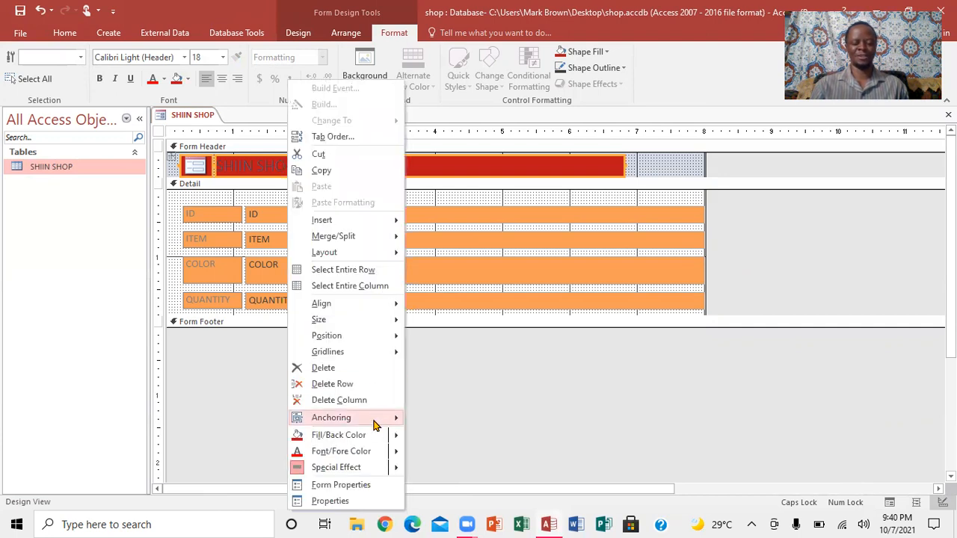
mouse_move(369, 436)
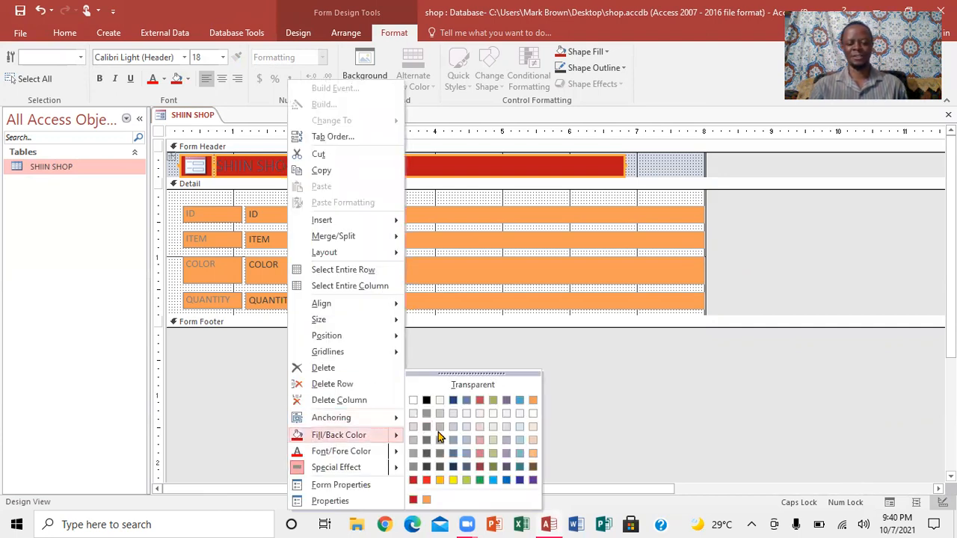
left_click(478, 455)
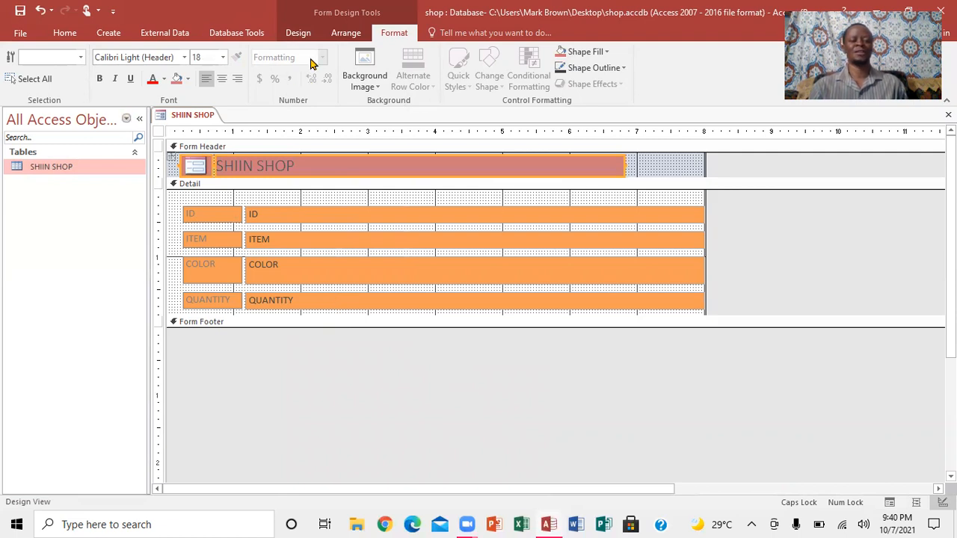
- Switch the form to Form View to preview the colours
left_click(298, 34)
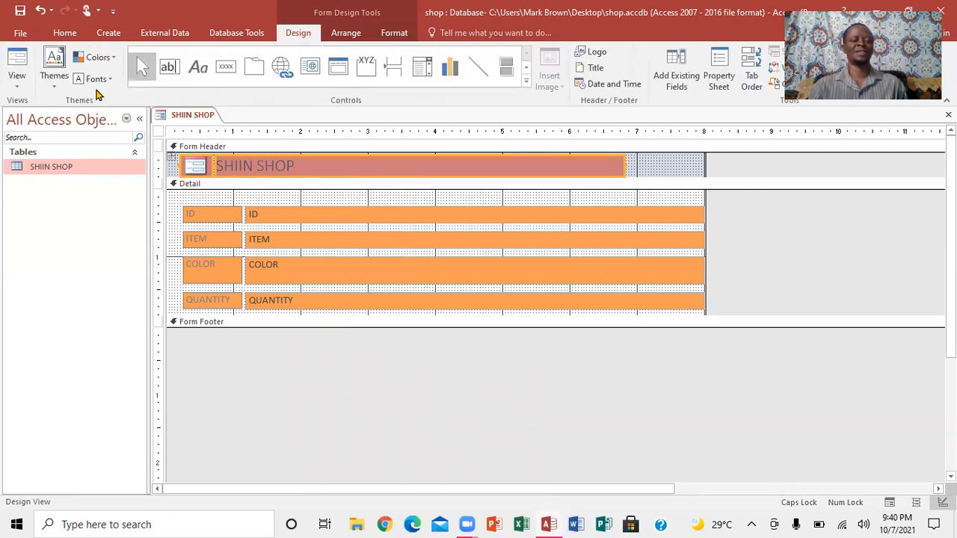
left_click(19, 86)
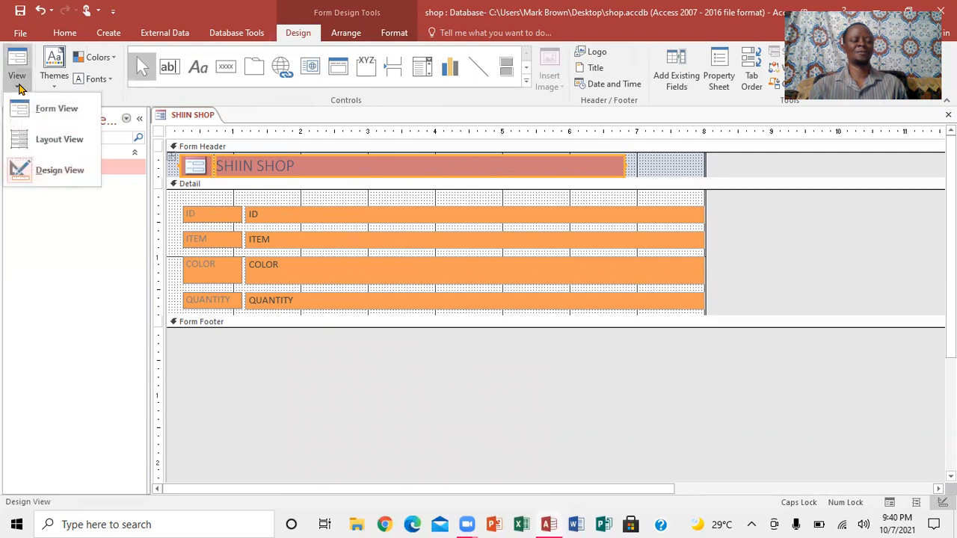
left_click(52, 114)
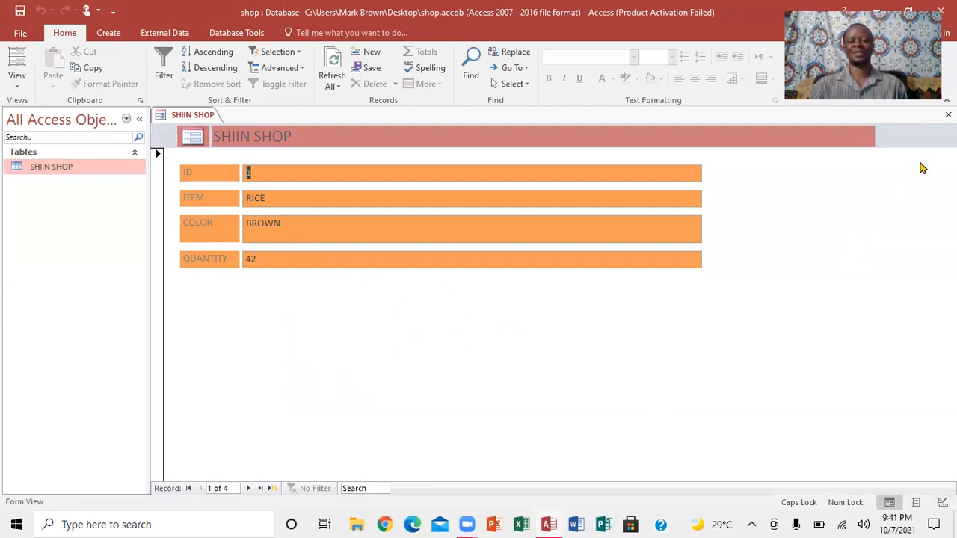
- Close the form, saving it as SHIIN SHOP FORM
left_click(949, 114)
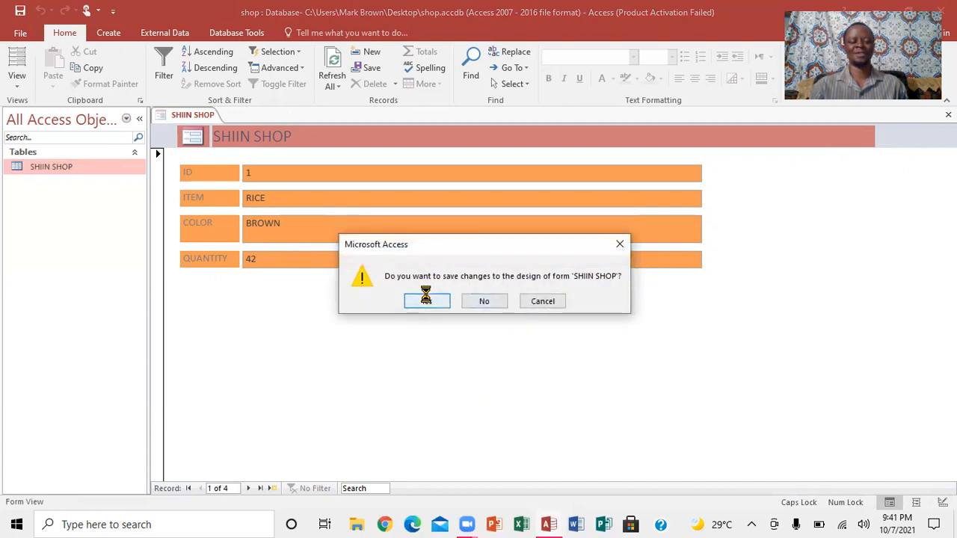
left_click(427, 301)
left_click(445, 187)
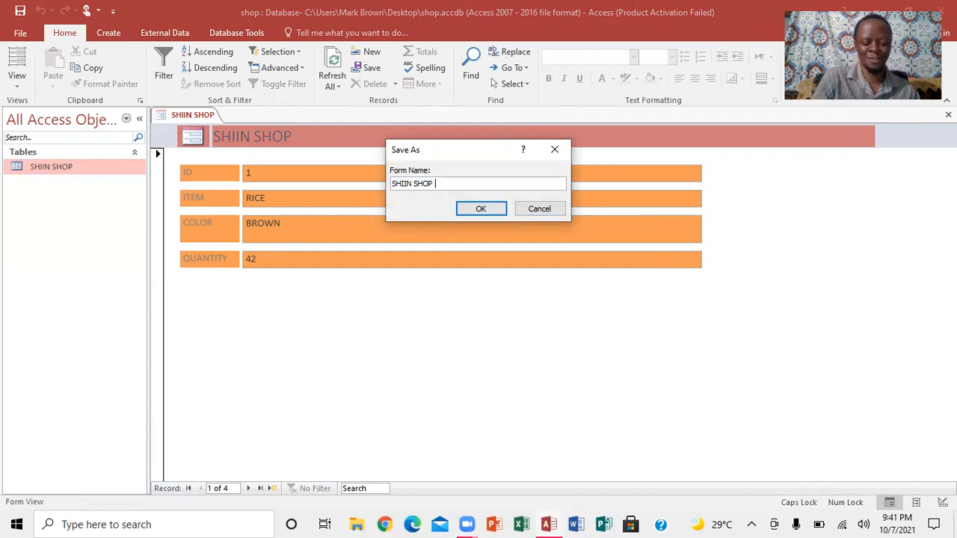
type("FORM")
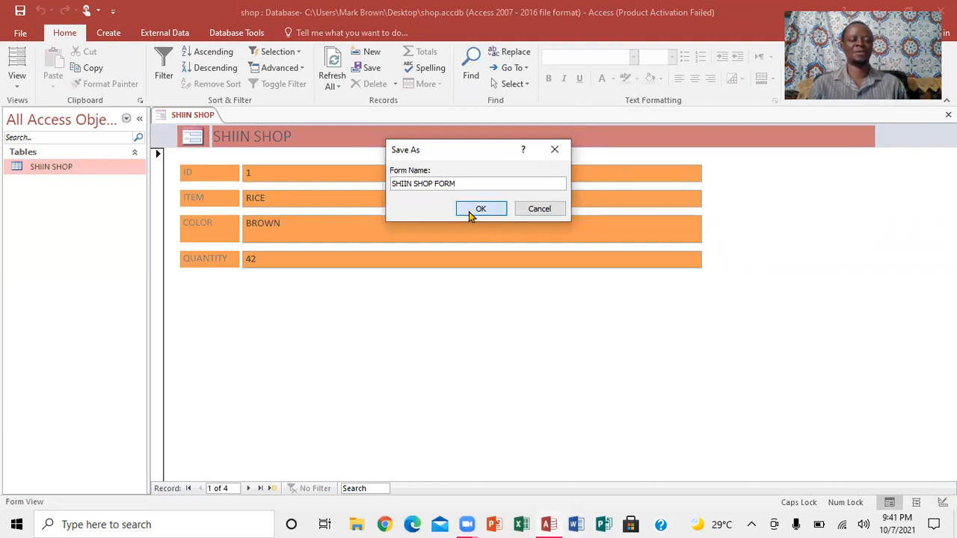
left_click(470, 210)
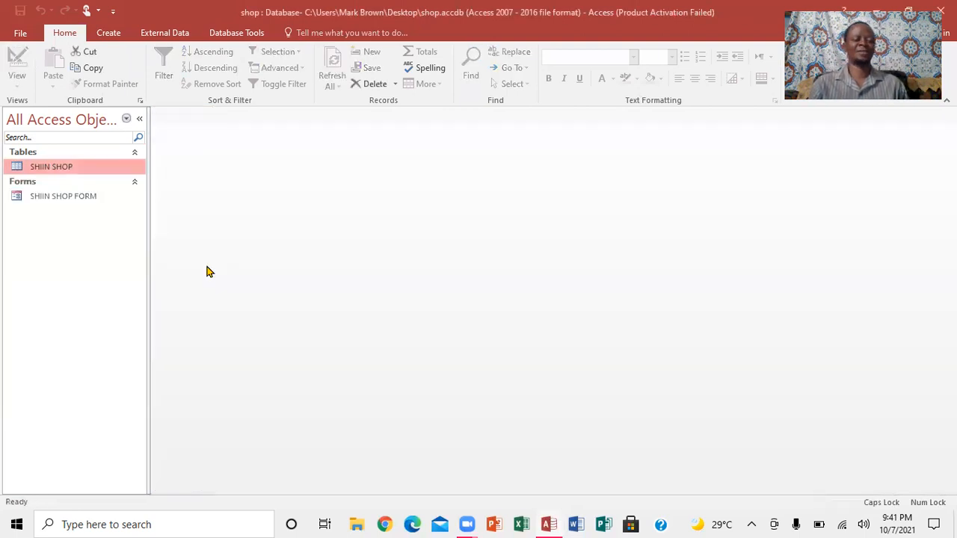
- Open the SHIIN SHOP FORM to review it and close it again
double_click(49, 197)
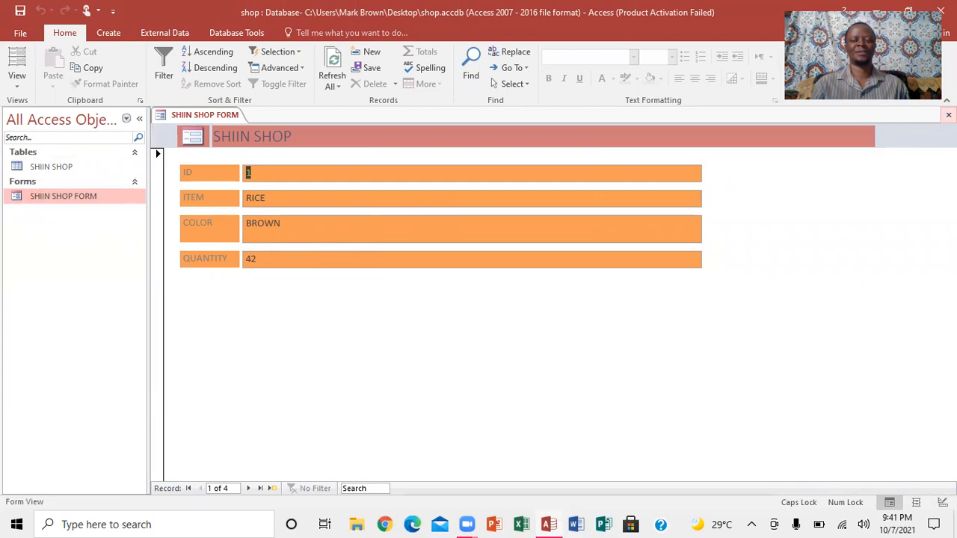
left_click(948, 114)
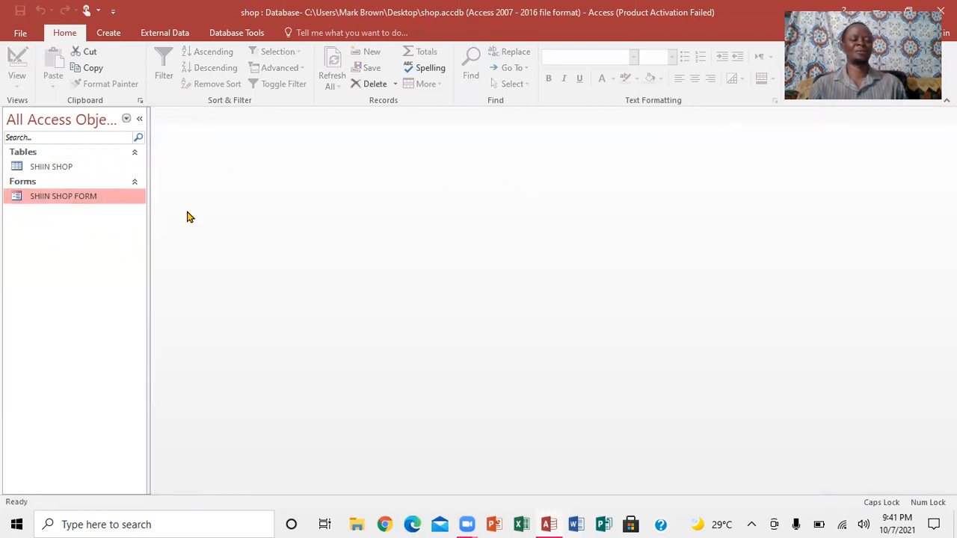
- Create an automatic report from the SHIIN SHOP FORM, narrowing the COLOR column and widening the QUANTITY column
left_click(113, 33)
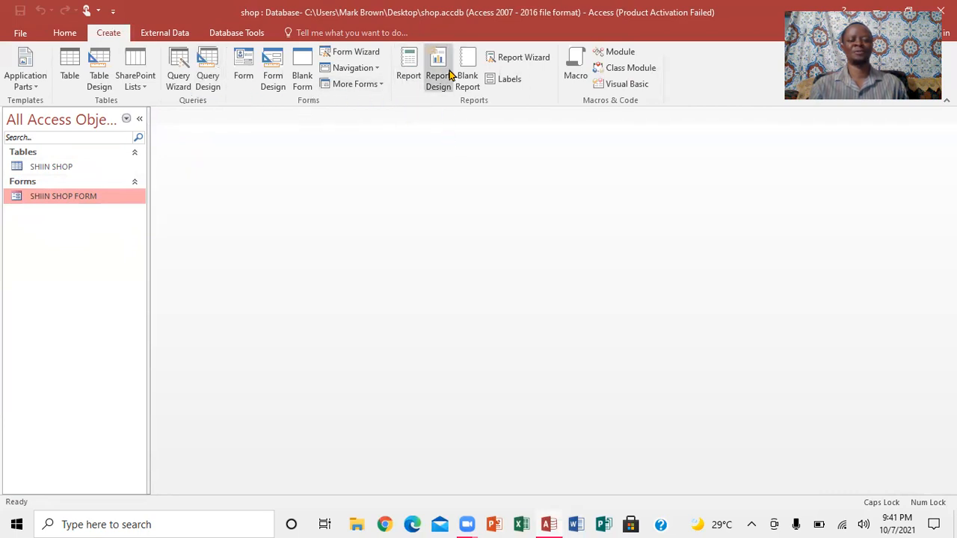
left_click(409, 68)
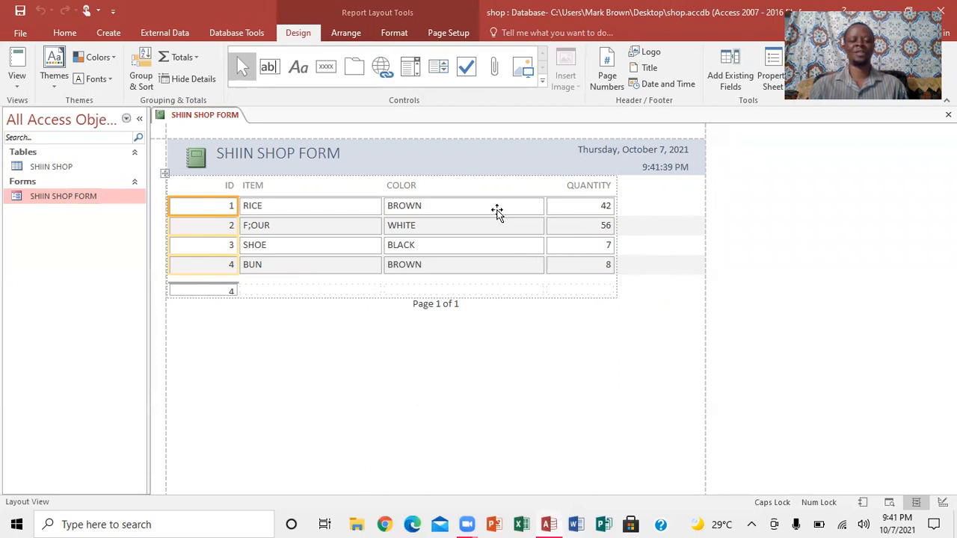
left_click(497, 212)
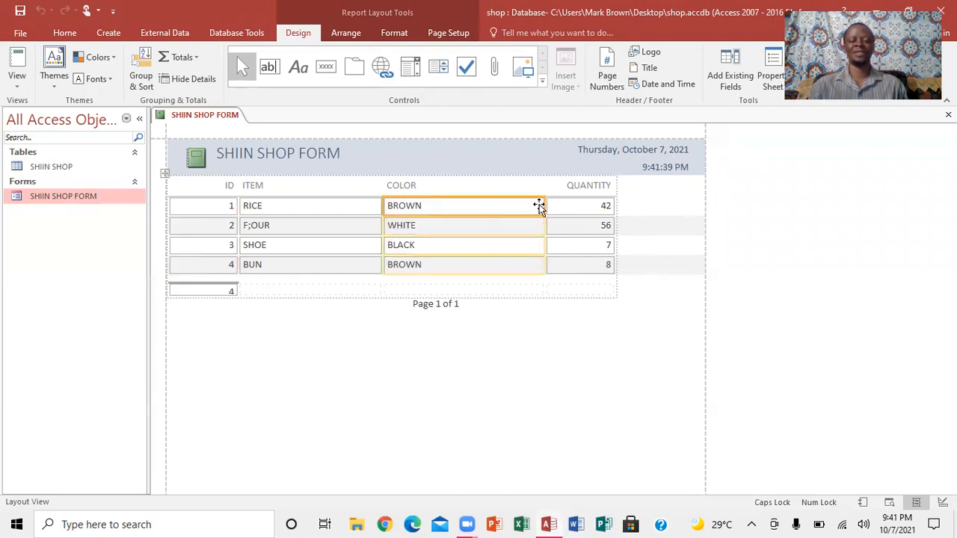
mouse_move(546, 206)
left_mouse_down()
mouse_move(498, 204)
mouse_move(528, 206)
left_mouse_up()
left_click(590, 205)
left_click_drag(593, 205, 671, 204)
left_click(524, 234)
left_click(637, 329)
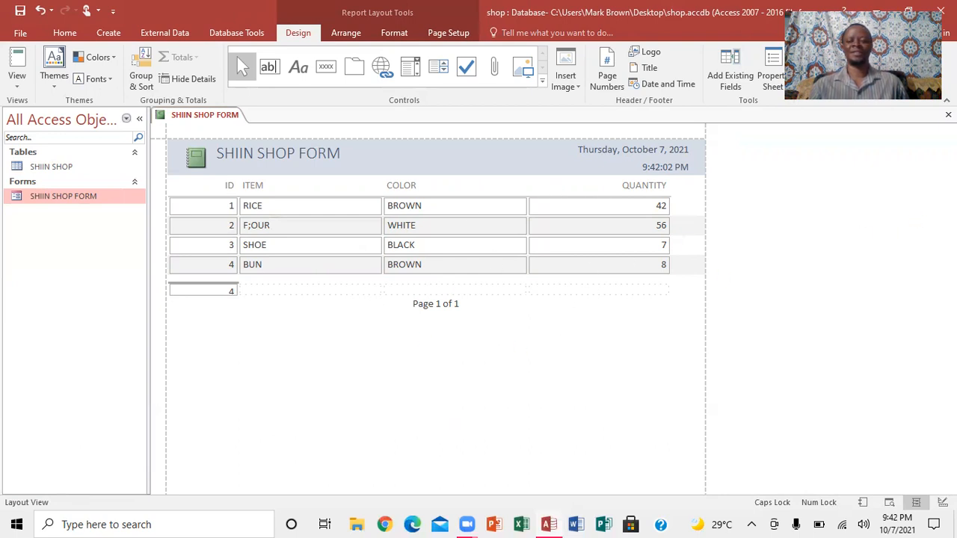
- Save the report as SHIIN SHOP REPORT and close it
left_click(21, 10)
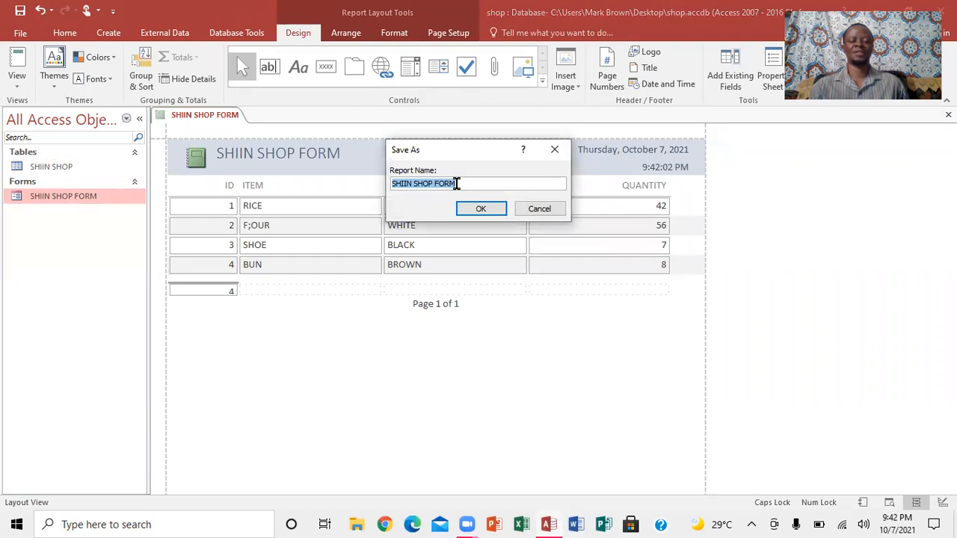
left_click(457, 184)
key("BackSpace")
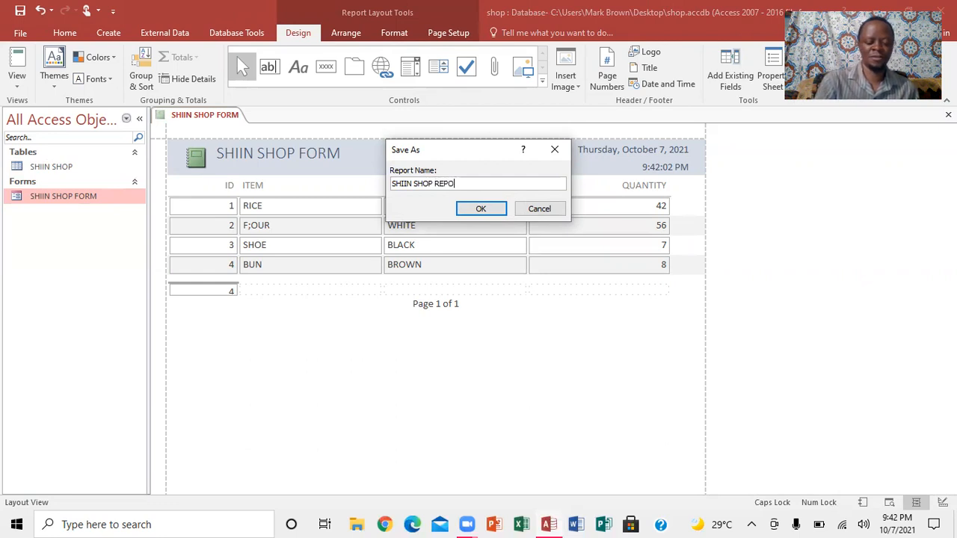
left_click(481, 210)
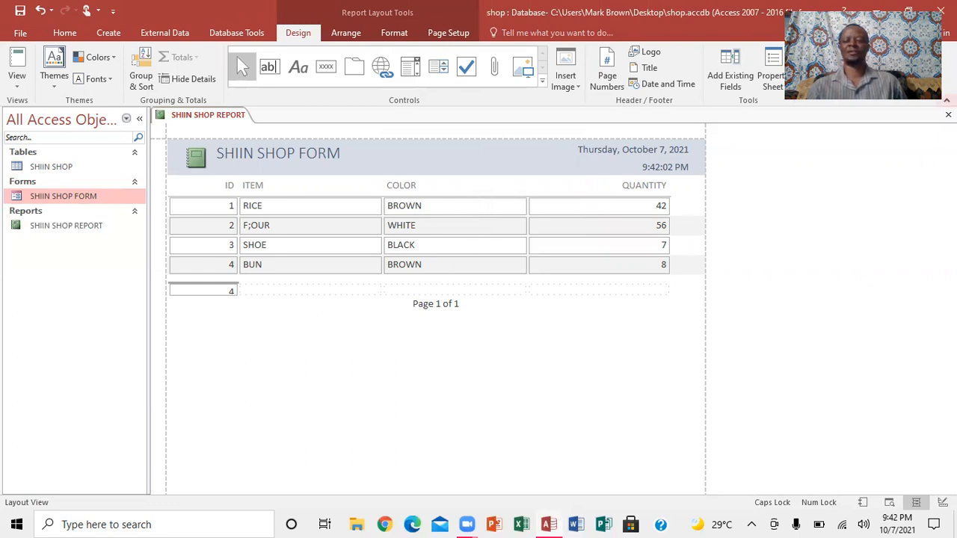
left_click(948, 114)
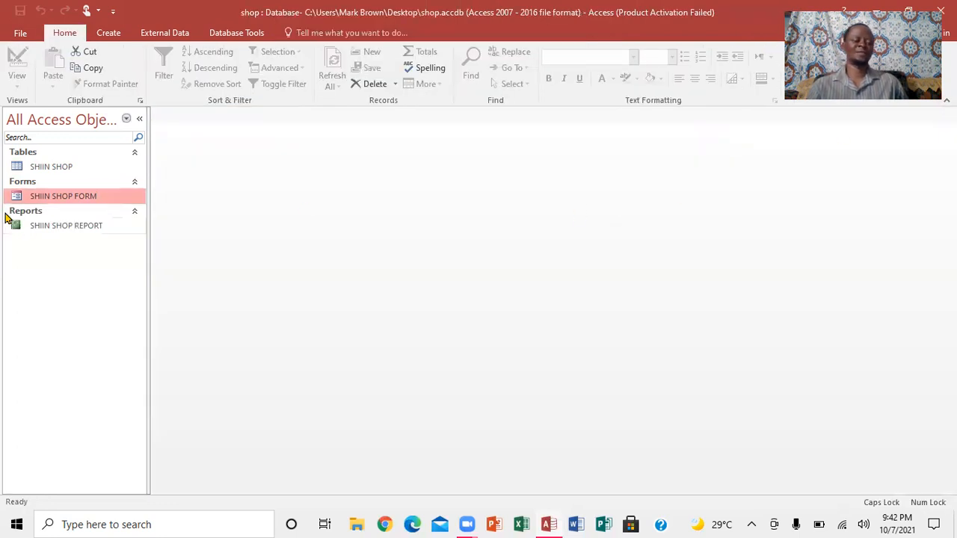
- Open SHIIN SHOP REPORT to view it and close it
double_click(58, 226)
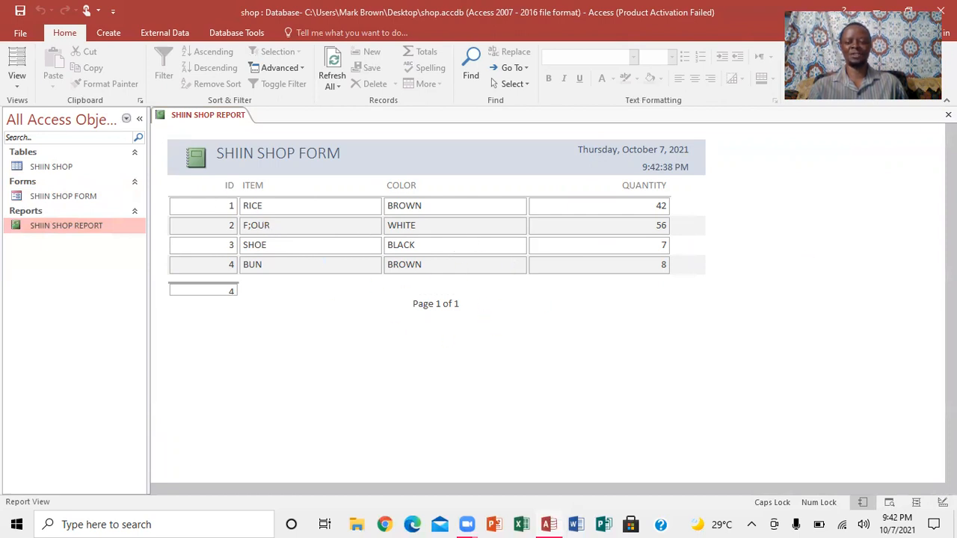
left_click(948, 114)
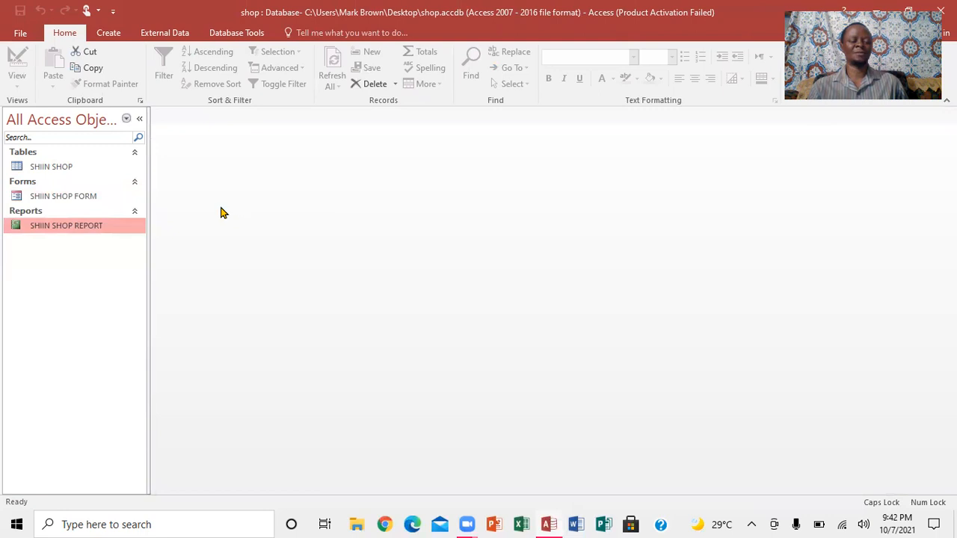
- Add a record with item SOFT, colour WHITE and quantity 9 to the SHIIN SHOP table, save and close it
double_click(57, 167)
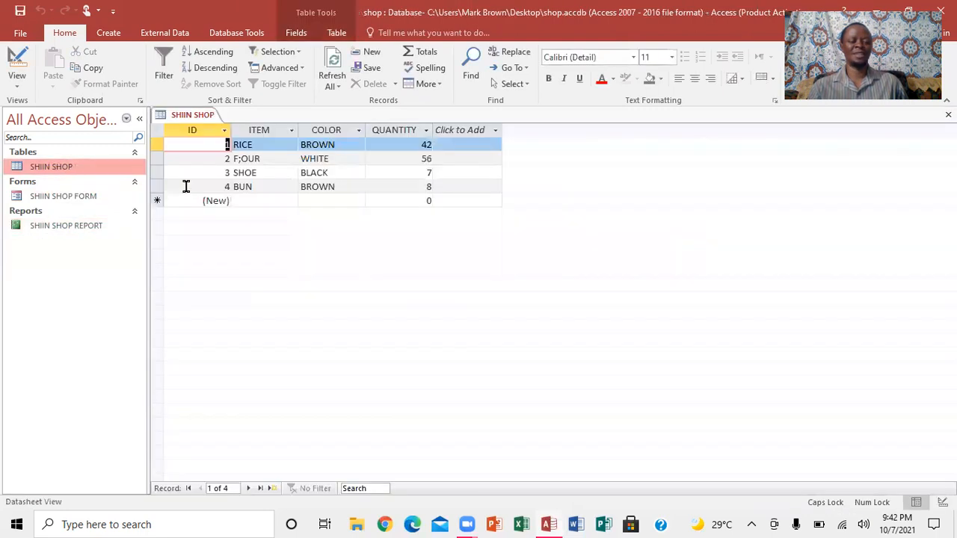
left_click(254, 198)
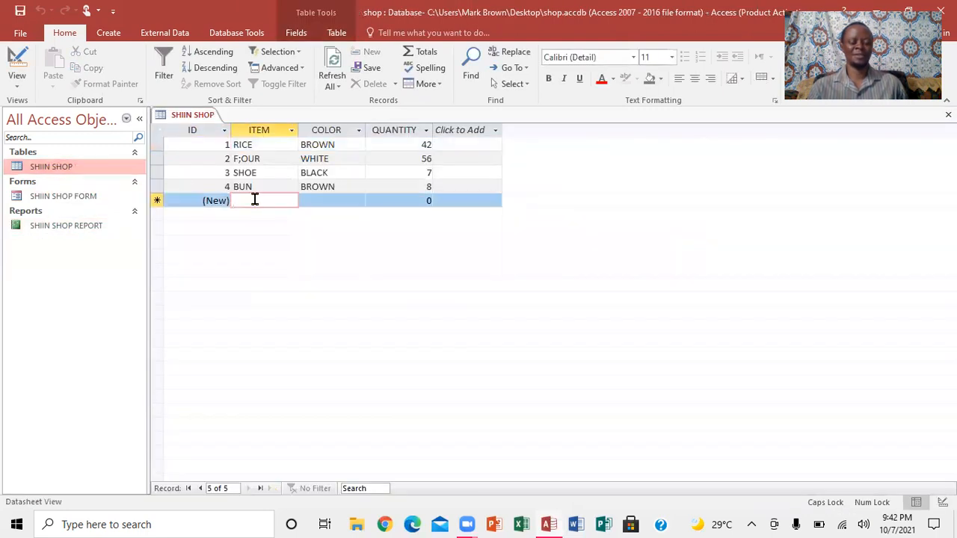
type("SOF")
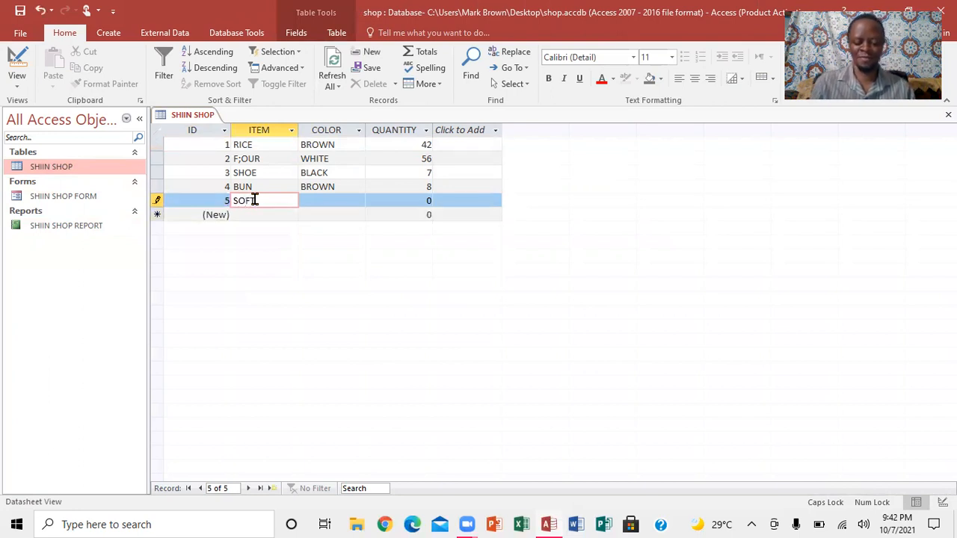
key("Tab")
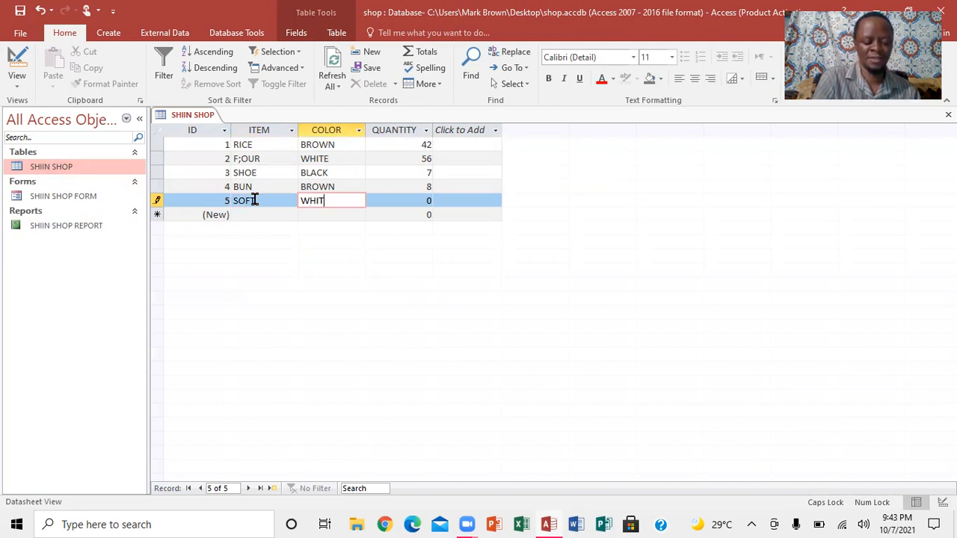
key("Tab")
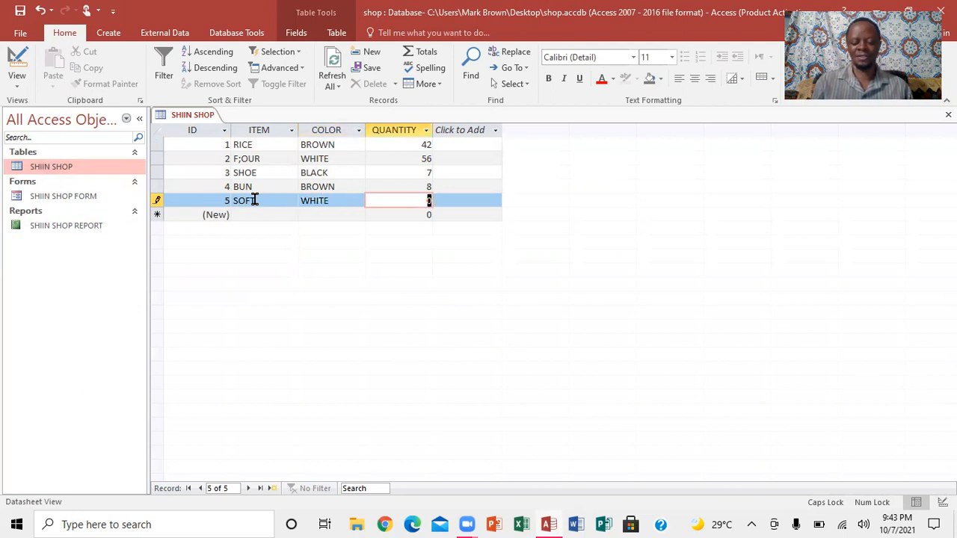
type("9")
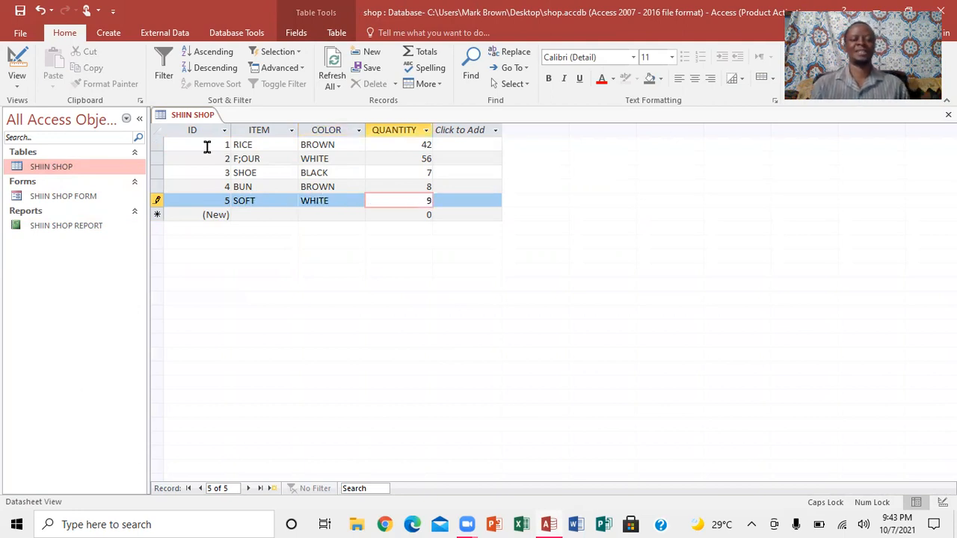
left_click(20, 11)
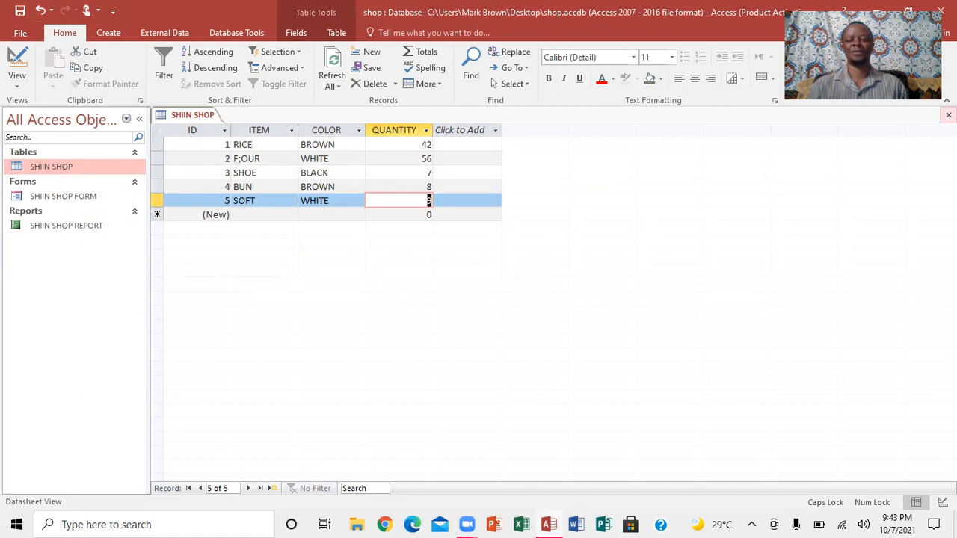
left_click(948, 114)
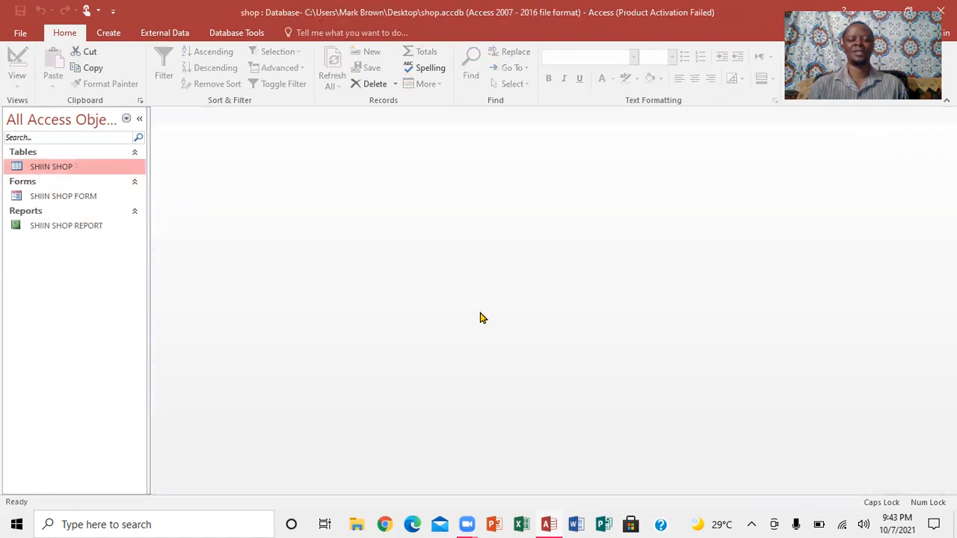
- Reopen SHIIN SHOP REPORT and the SHIIN SHOP table to check the new record, closing each
left_click(53, 231)
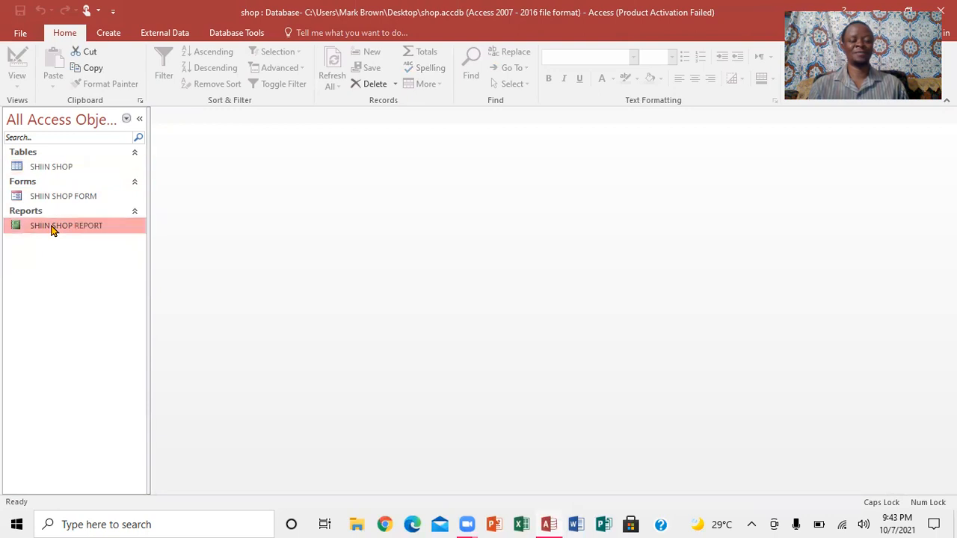
double_click(53, 230)
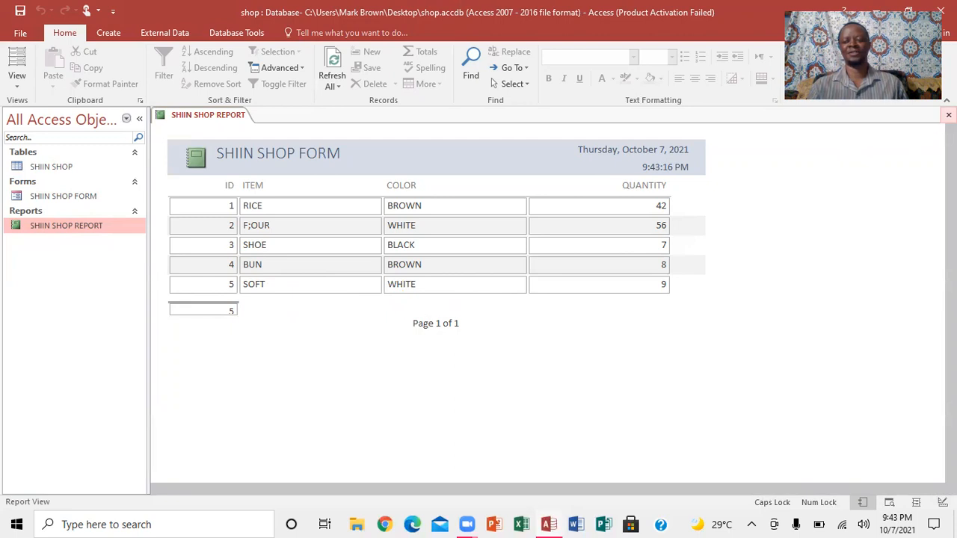
left_click(948, 114)
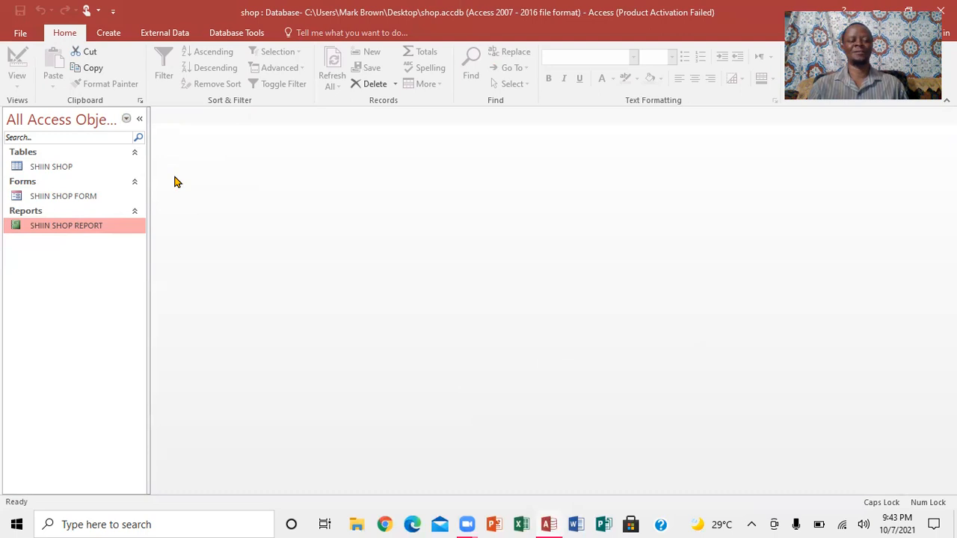
double_click(51, 167)
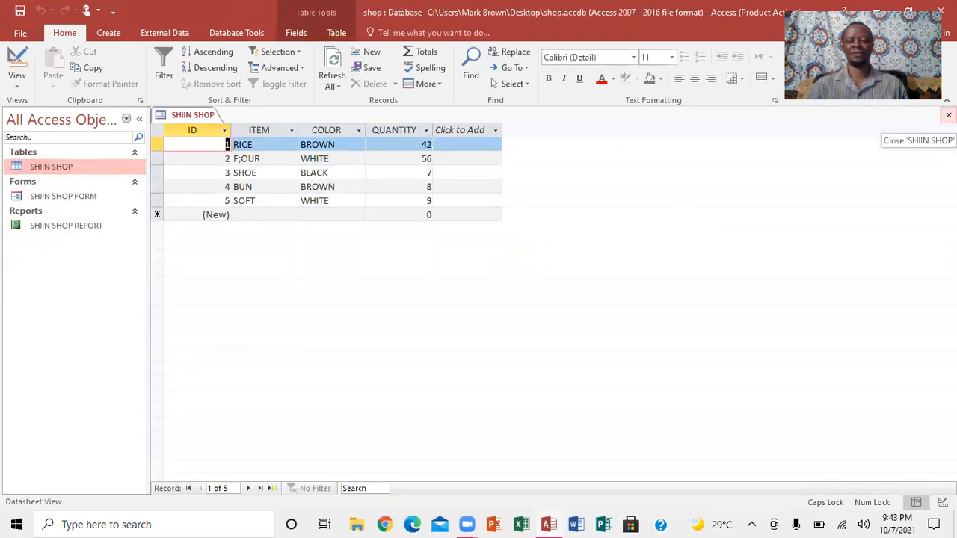
left_click(948, 115)
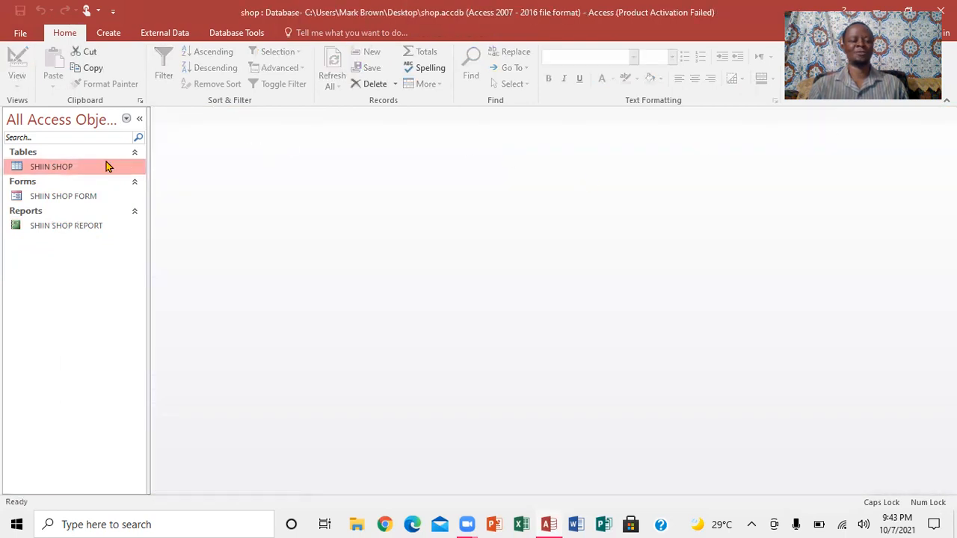
- In the table's Design View, add a PRICE field with the Currency data type, save and close
right_click(59, 167)
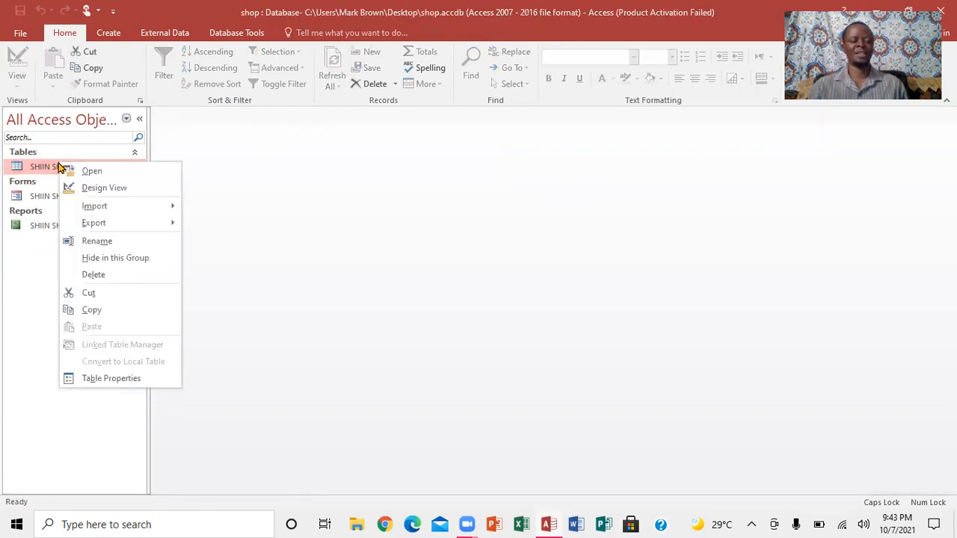
left_click(96, 190)
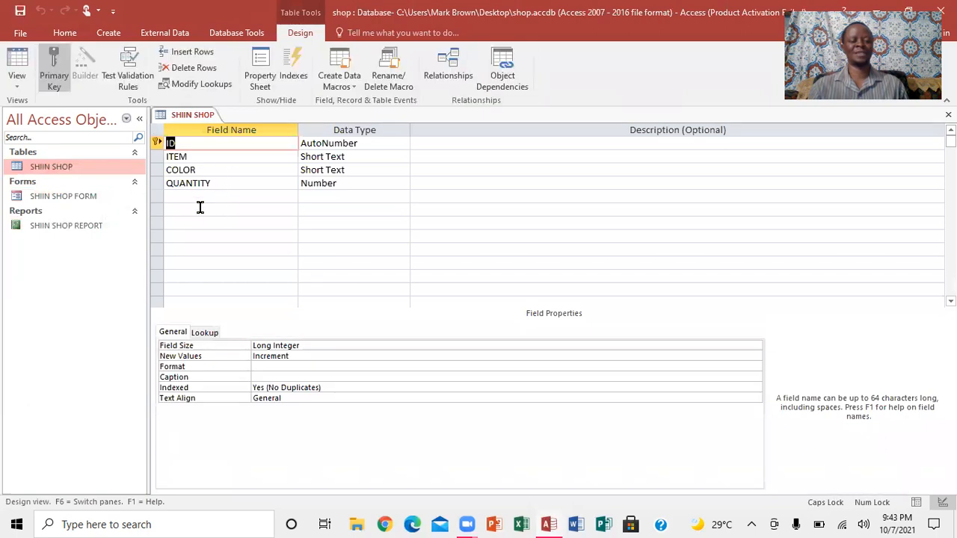
left_click(180, 196)
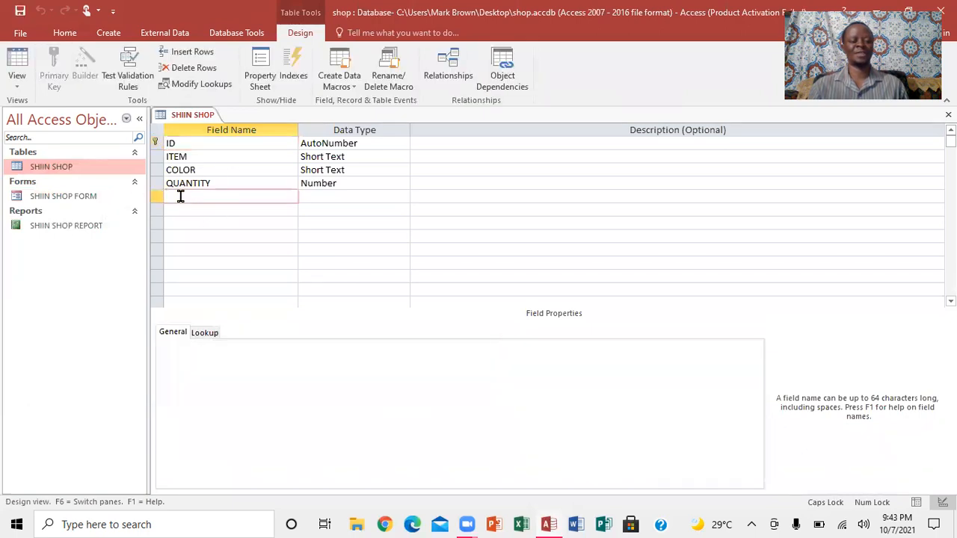
type("PRICE")
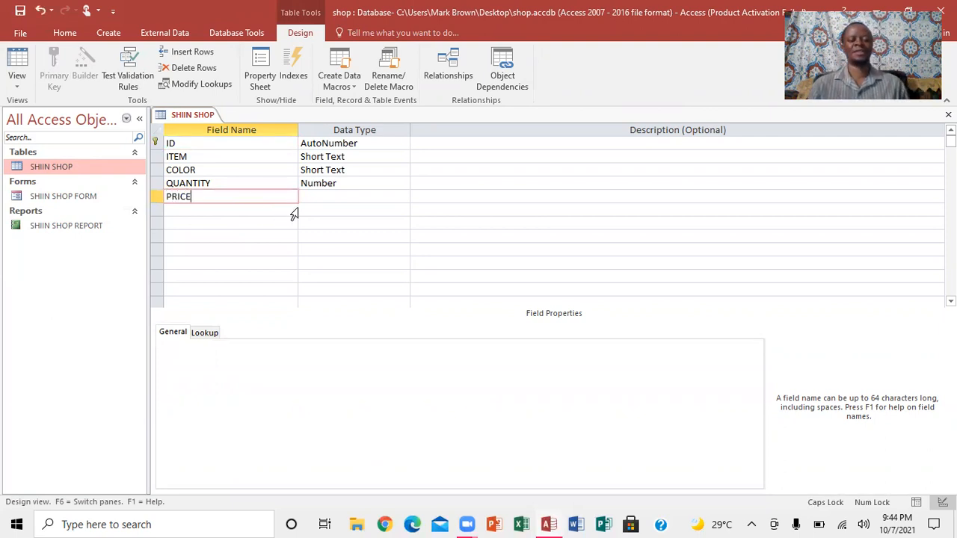
left_click(309, 197)
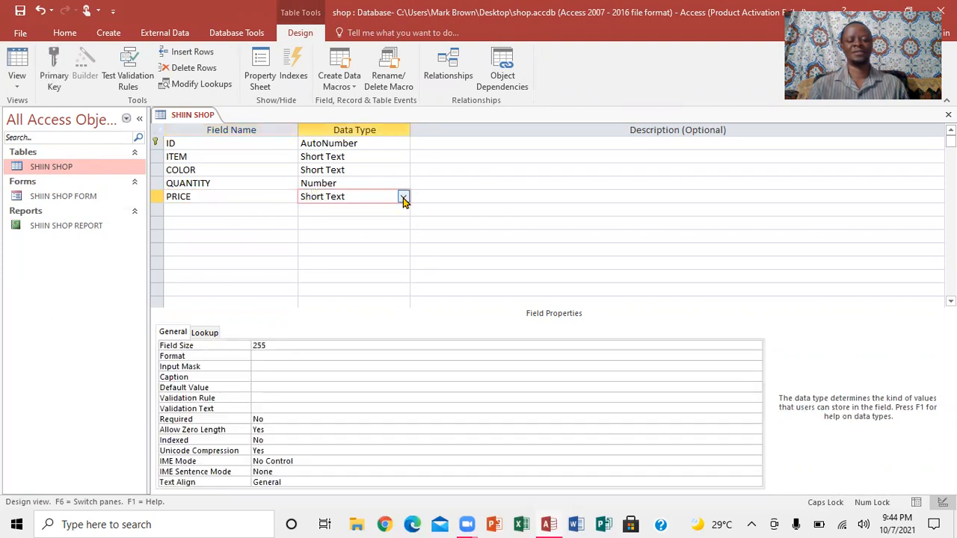
left_click(403, 196)
left_click(348, 264)
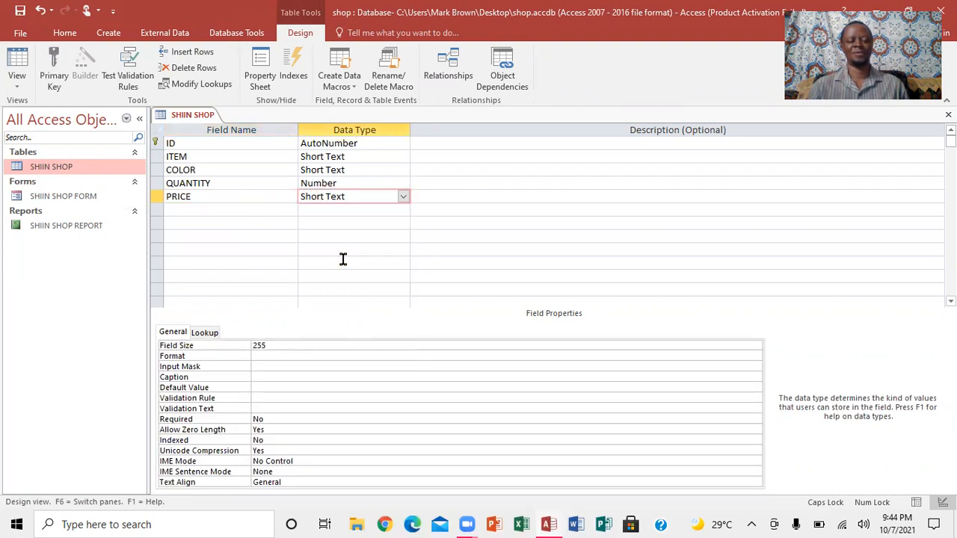
left_click(20, 10)
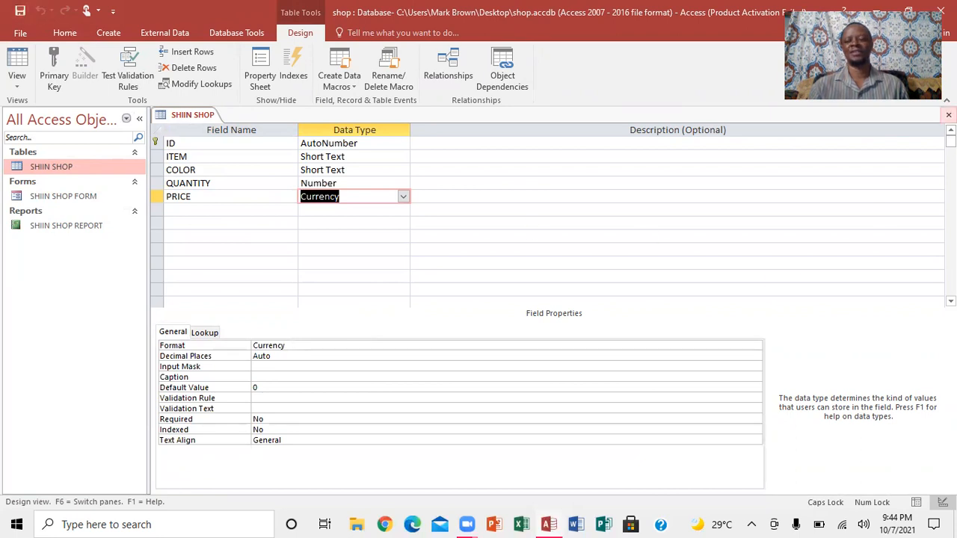
left_click(948, 115)
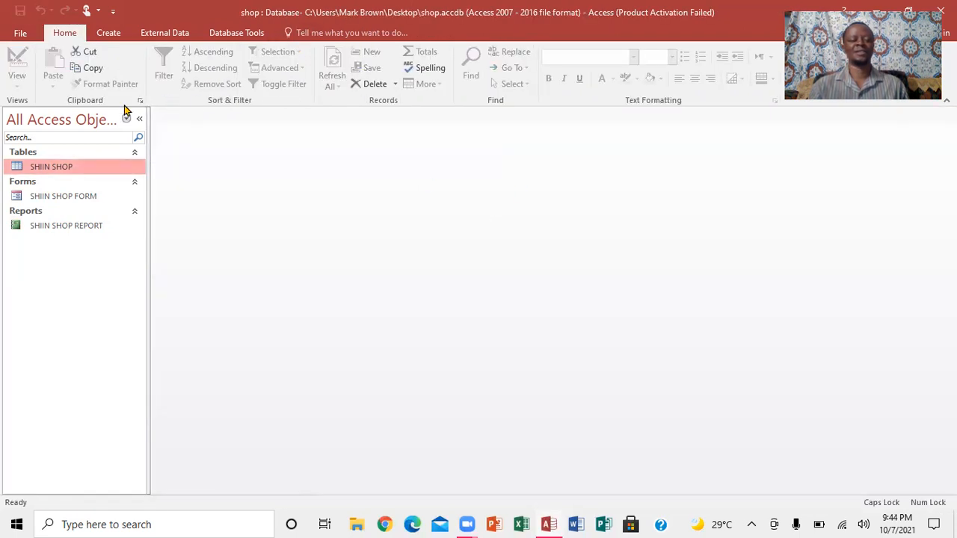
- Open the SHIIN SHOP table and enter PRICE values 23,000 for RICE and 7,000 for F;OUR
double_click(63, 167)
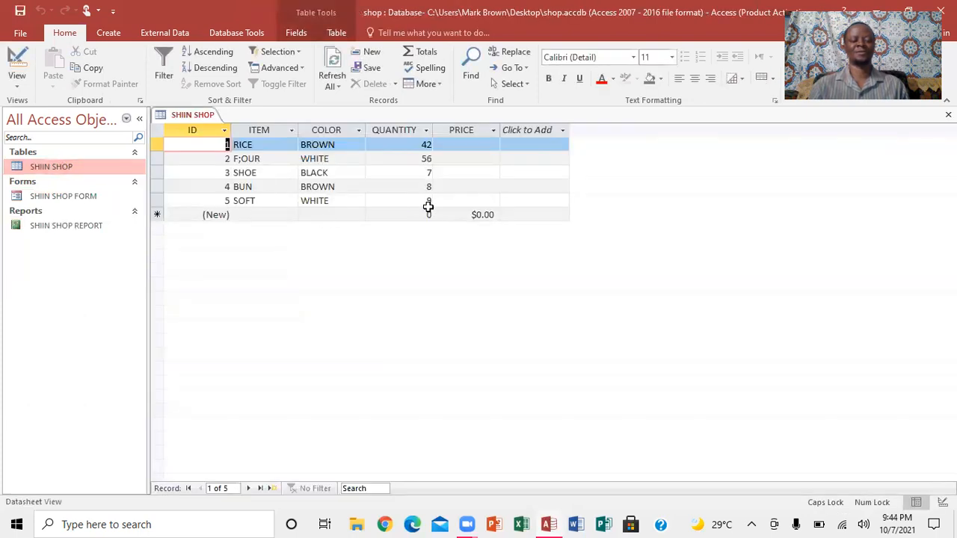
left_click(469, 144)
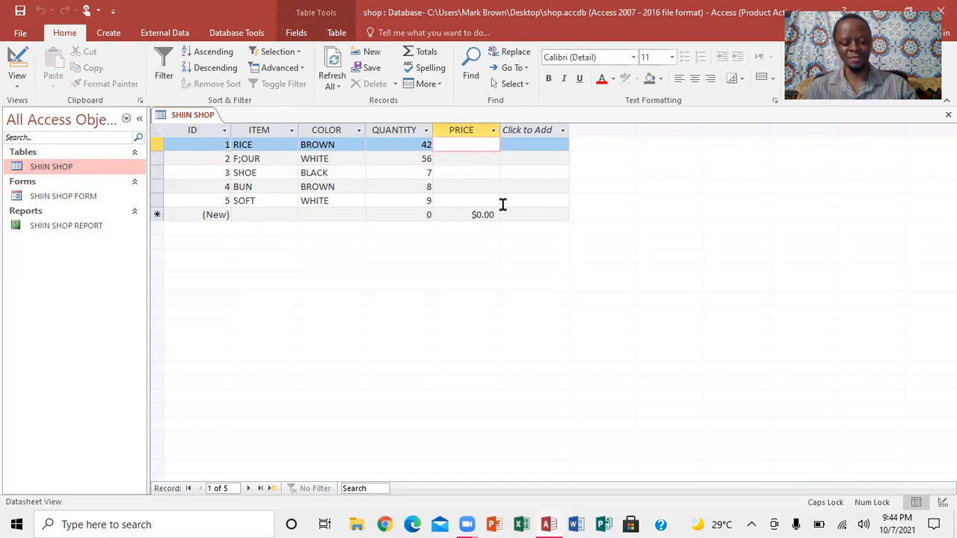
type("23,000")
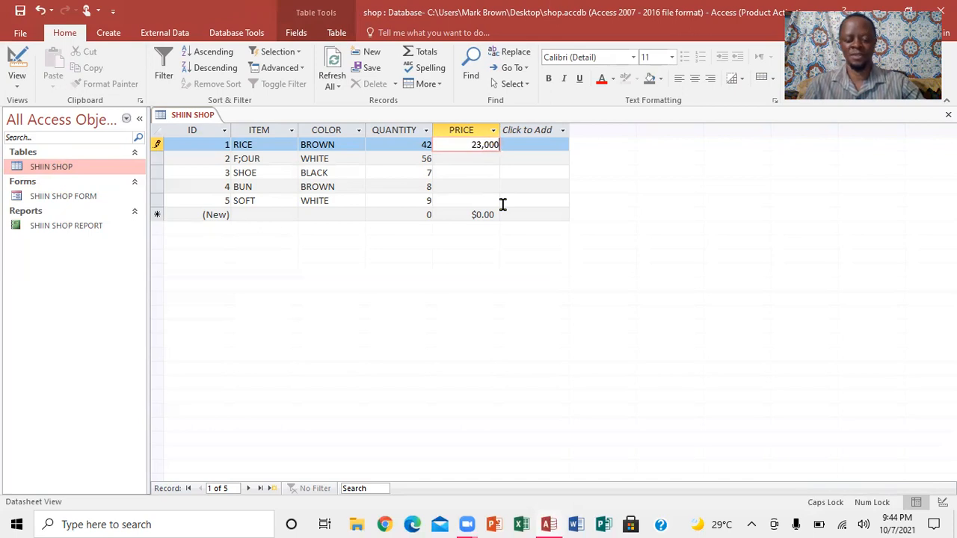
key("Down")
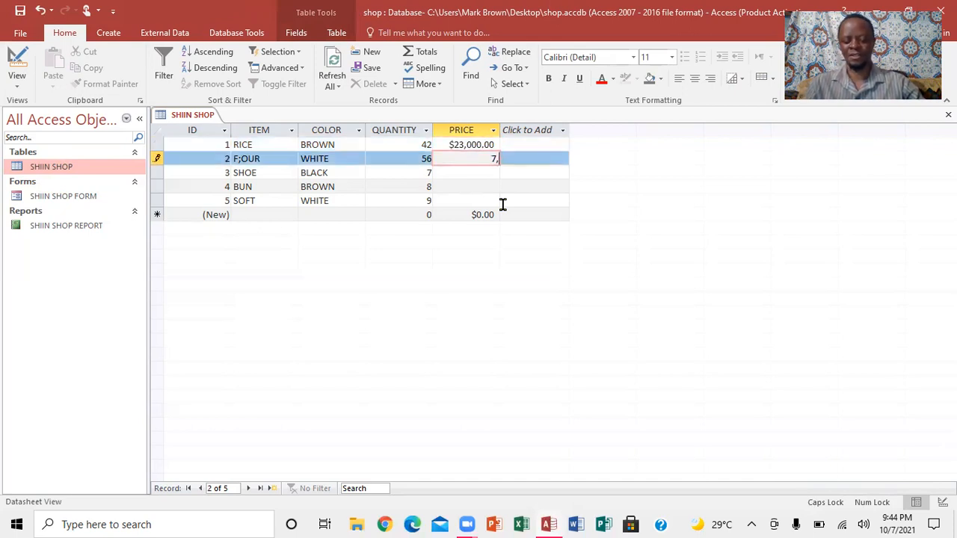
type("7,00")
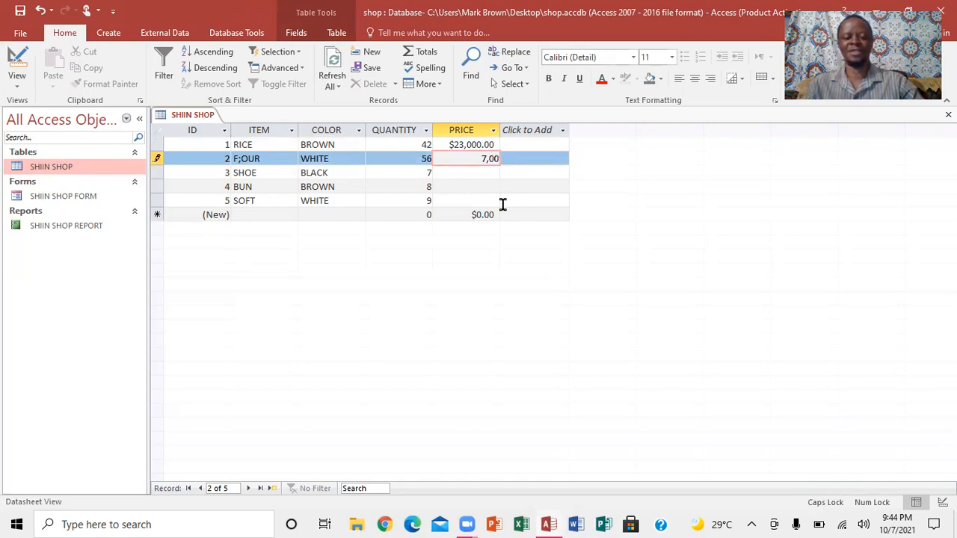
key("Down")
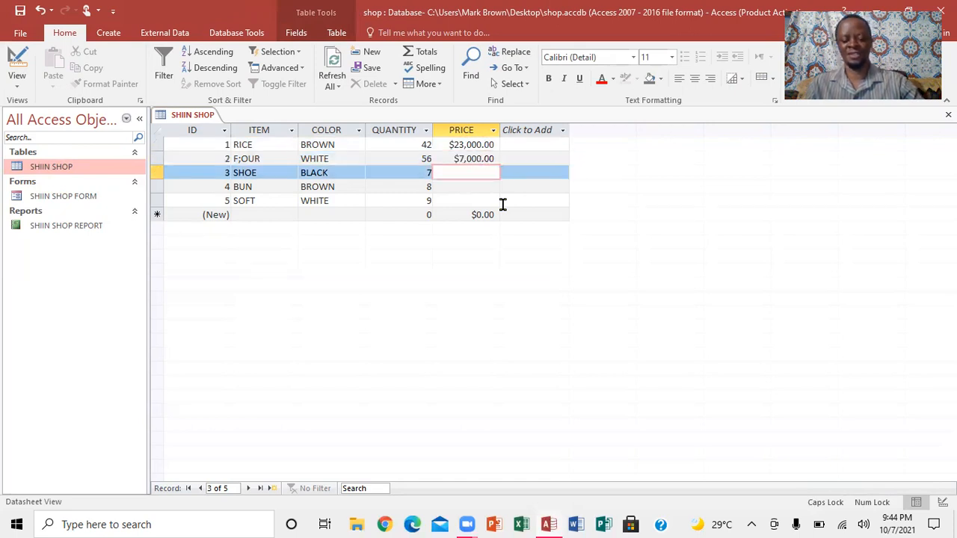
- Enter PRICE values 87,000 for SHOE, 9,000 for BUN and 34,000 for SOFT, then save and close the table
type("87")
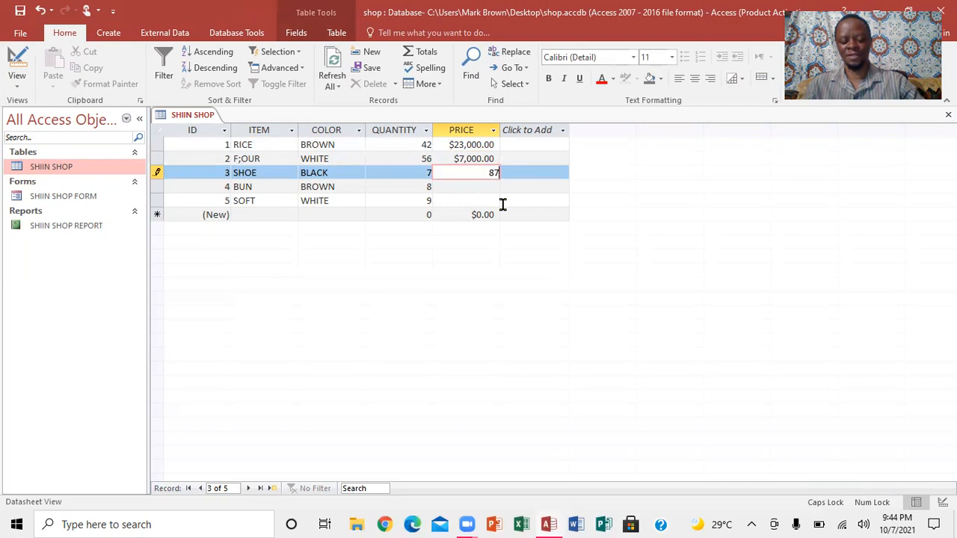
type(",000")
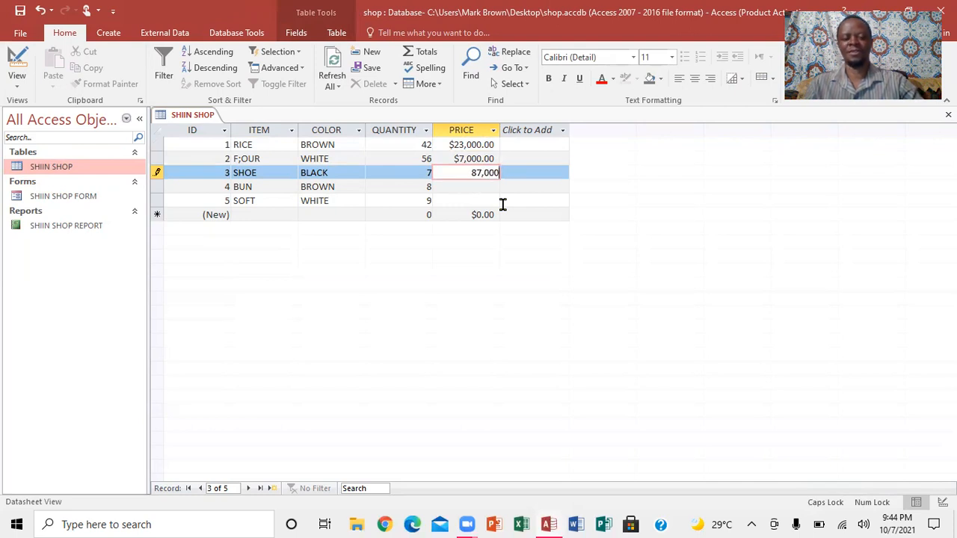
key("Down")
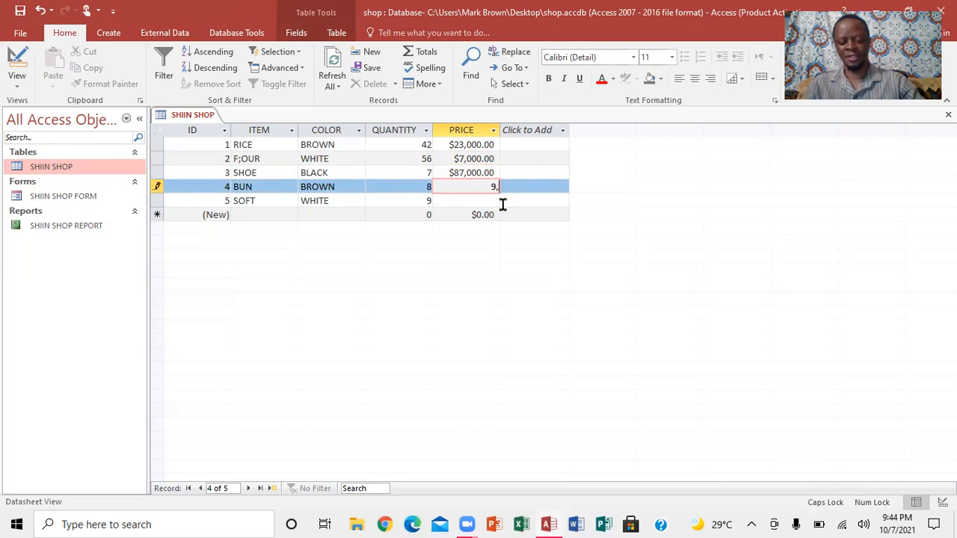
key("Down")
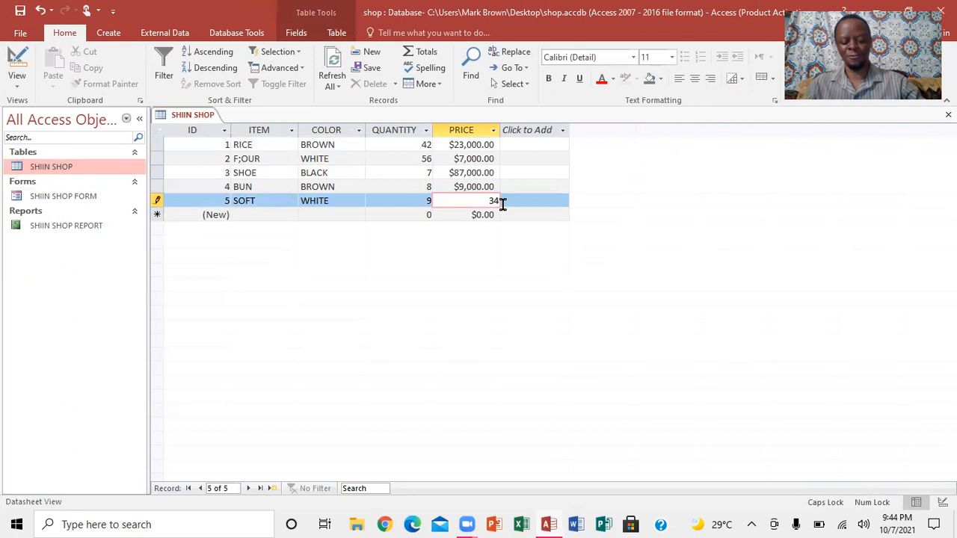
type("34,0000")
key("BackSpace")
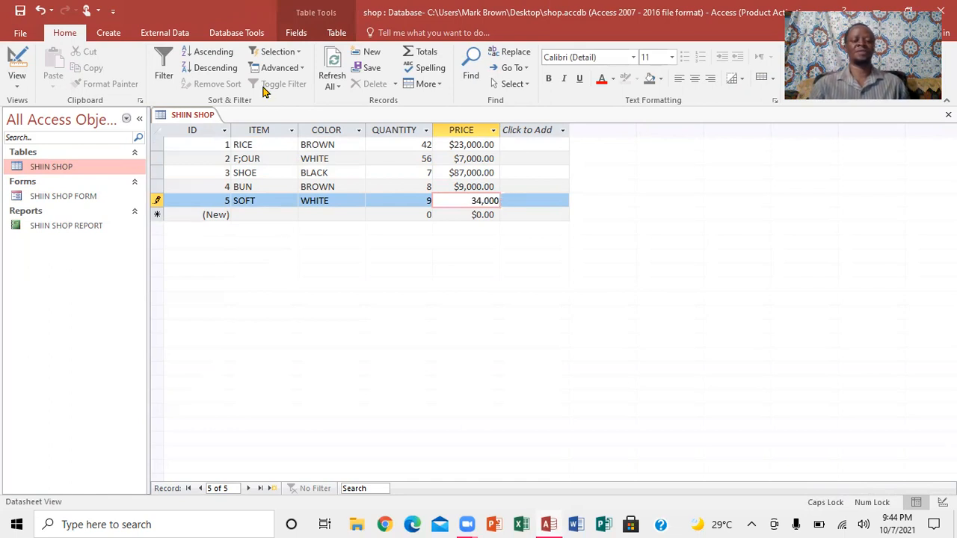
left_click(19, 10)
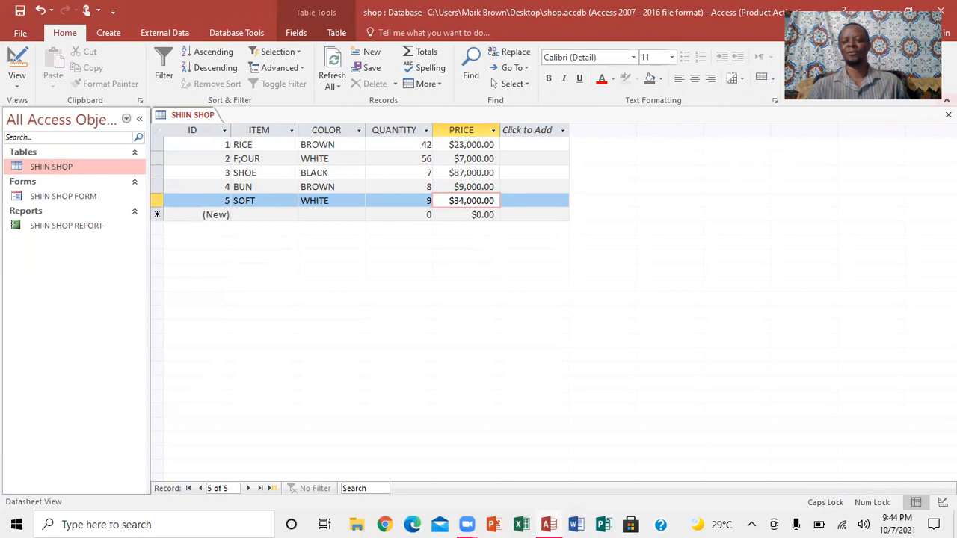
left_click(949, 114)
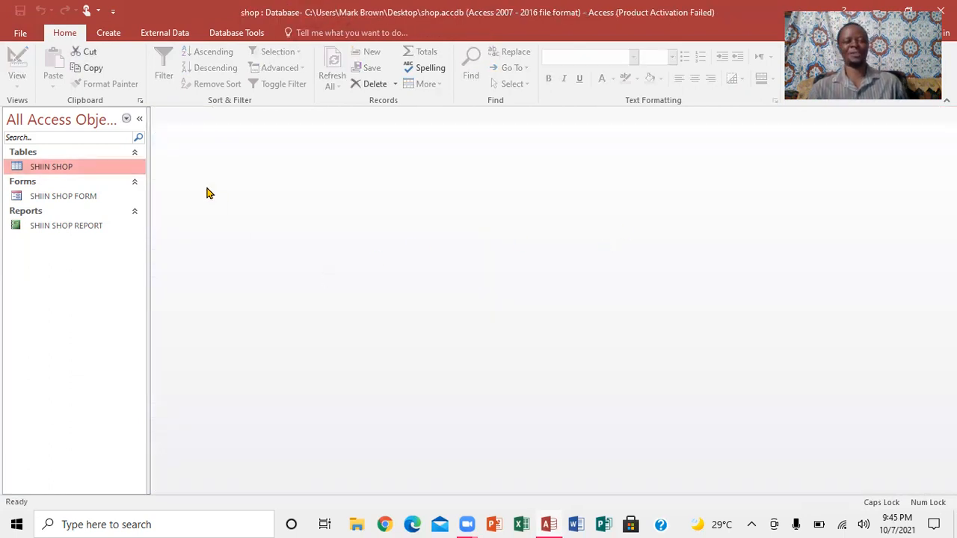
- Start a new query in Query Design and add the SHIIN SHOP table to it
left_click(110, 33)
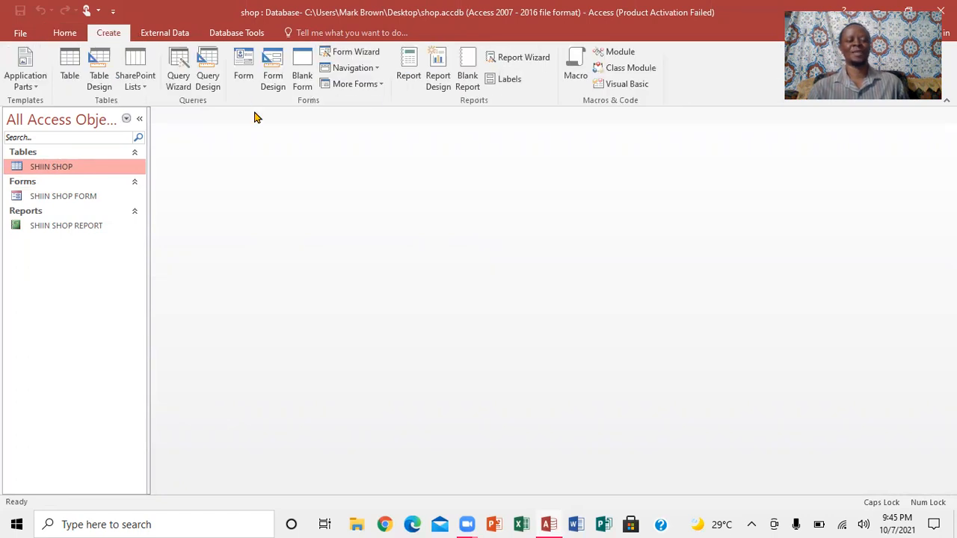
left_click(210, 83)
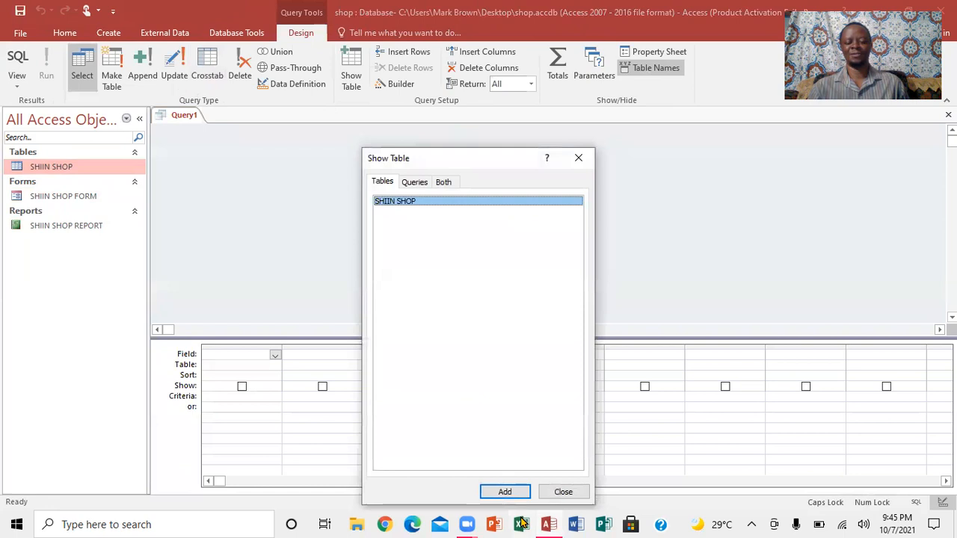
left_click(504, 491)
key("Tab")
key("Return")
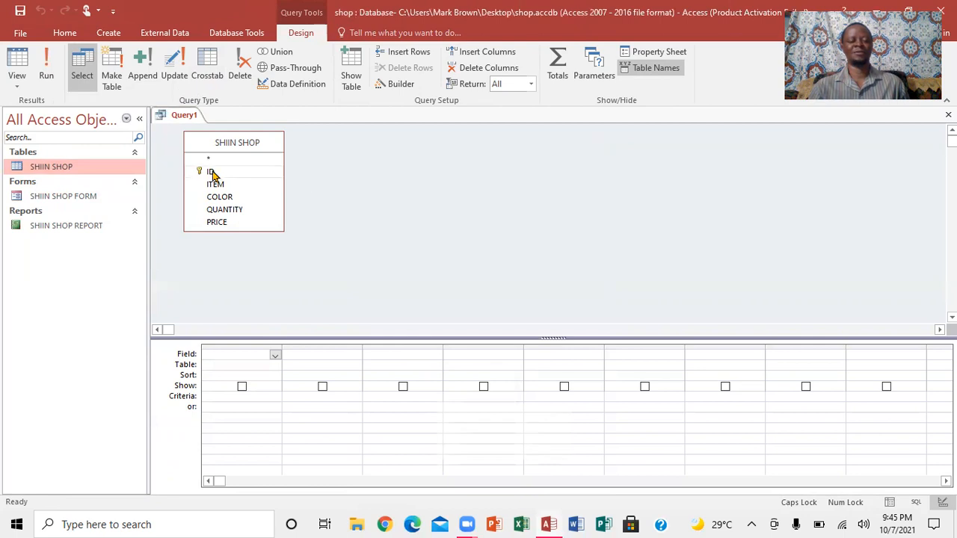
- Add the ID, ITEM, COLOR, QUANTITY and PRICE fields to the query grid
double_click(212, 173)
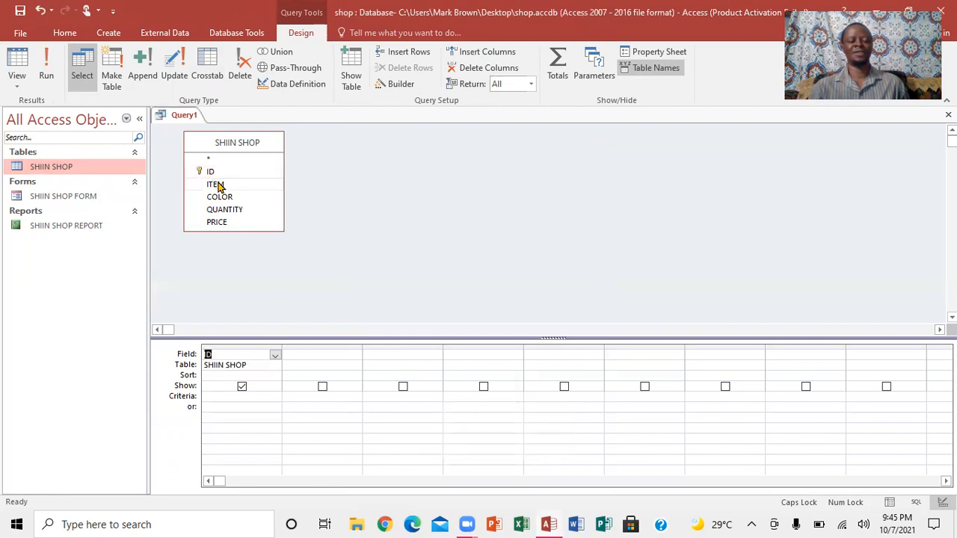
double_click(217, 184)
double_click(221, 198)
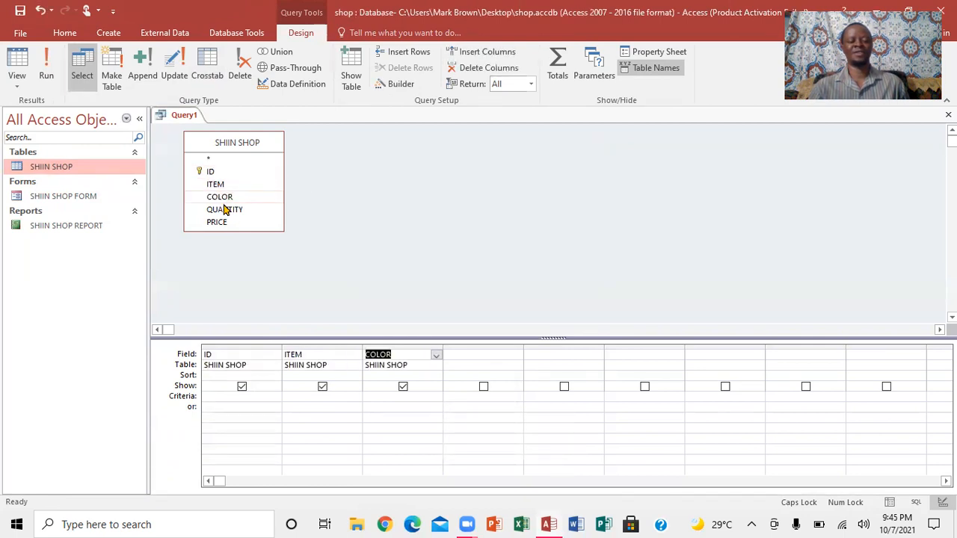
double_click(225, 211)
left_click(226, 223)
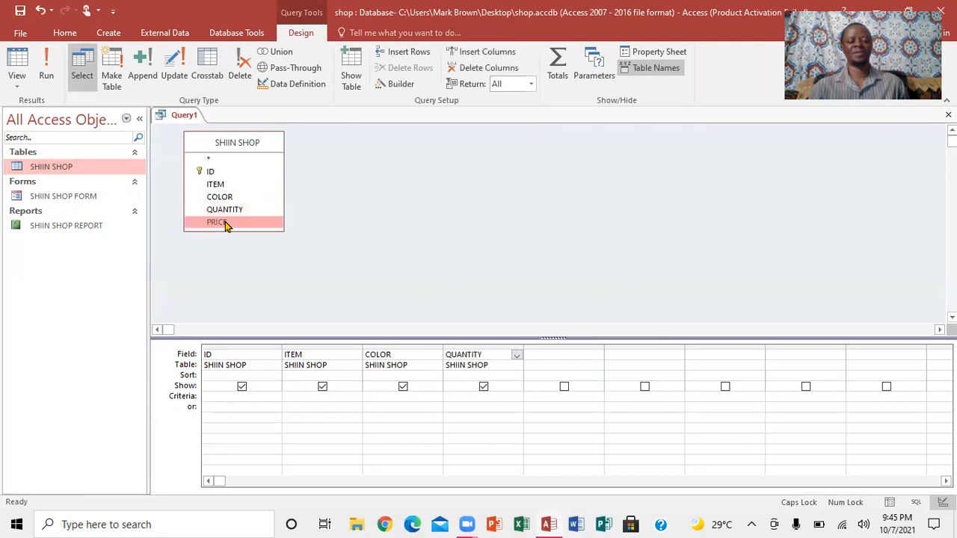
double_click(226, 224)
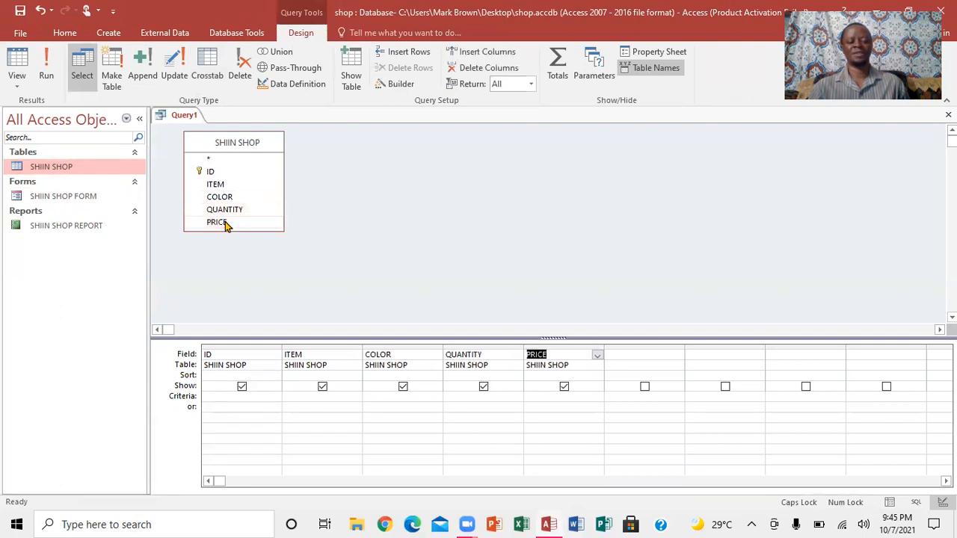
- Add a calculated column total: quntity*price in the next empty query field
left_click(632, 355)
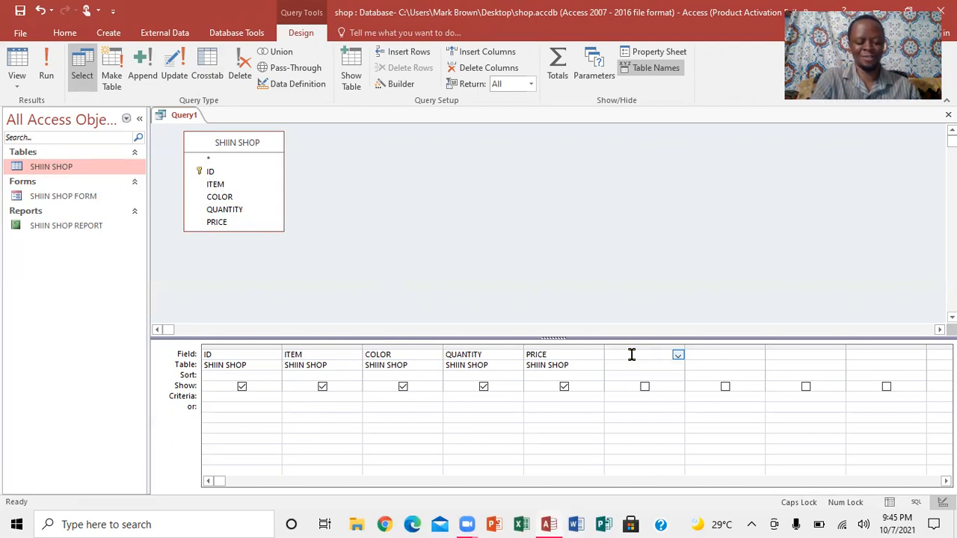
key("Caps_Lock")
type("total: quntity*pri")
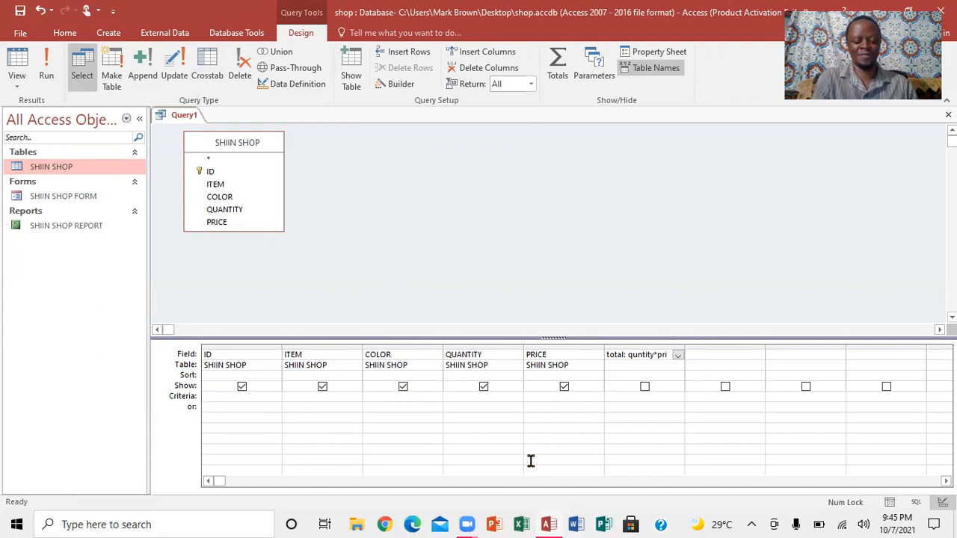
type("e")
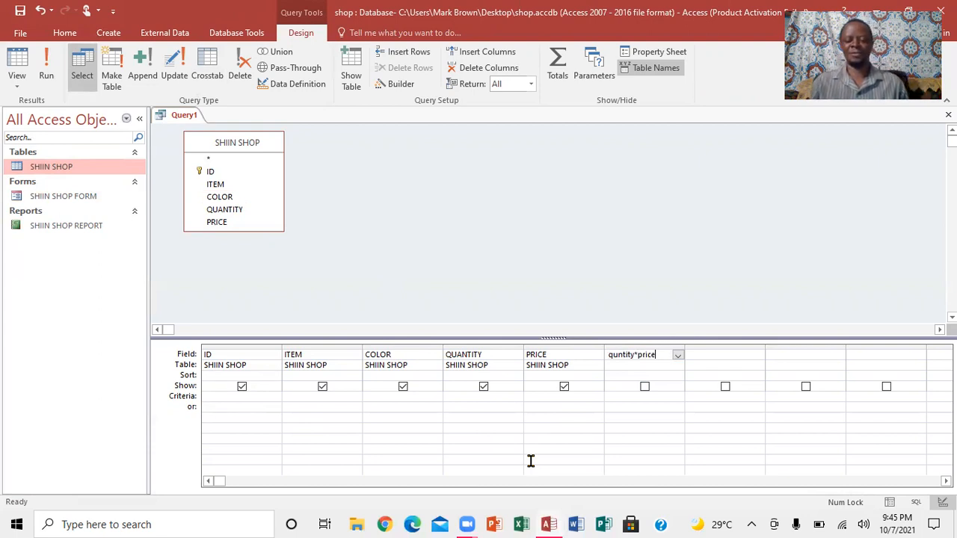
key("Tab")
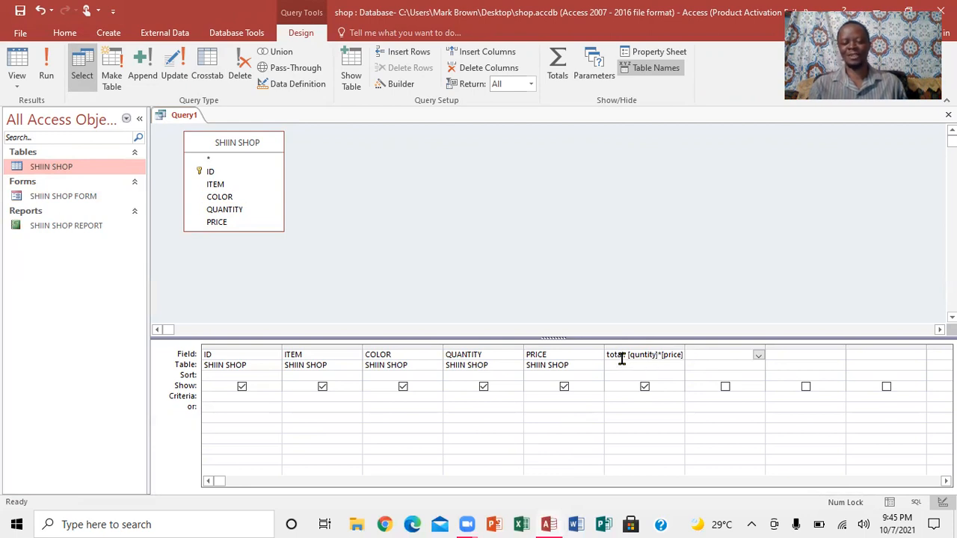
- Run the query, entering 9 for the quntity parameter prompt
left_click(43, 75)
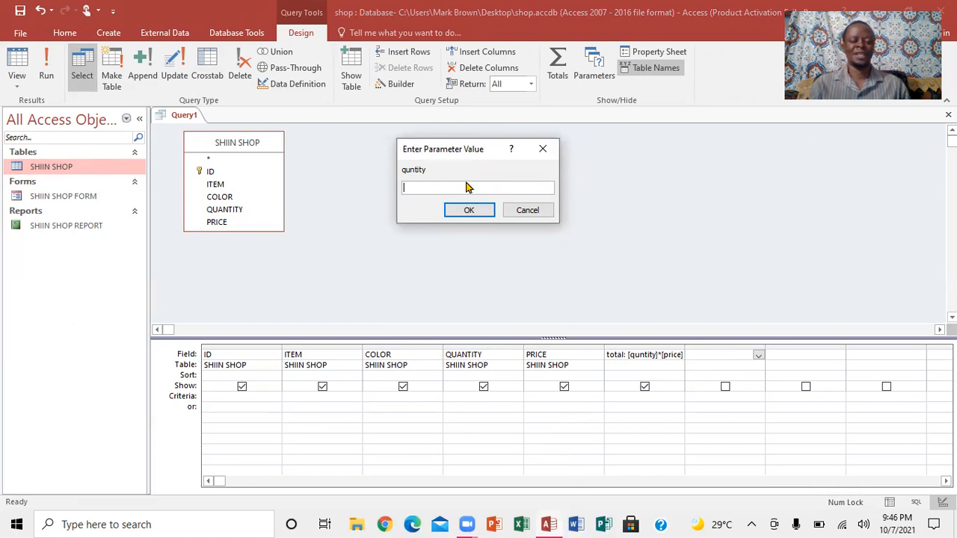
type("9")
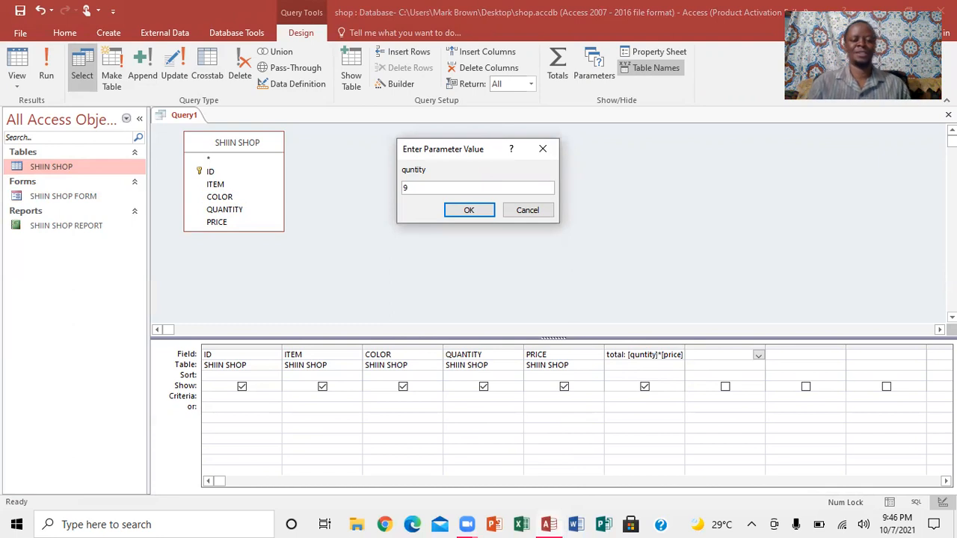
left_click(472, 210)
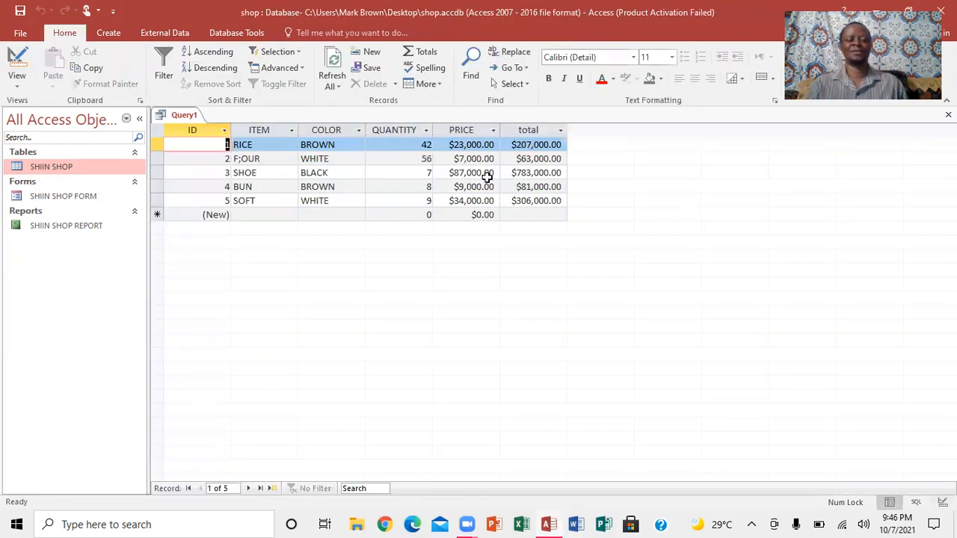